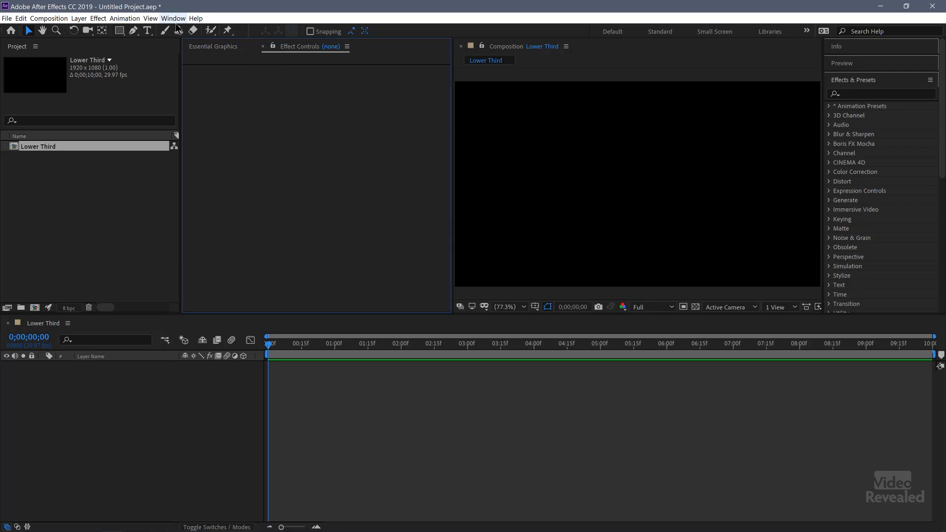
- Draw a long, low rectangle in the lower-left part of the frame and fill it with mid grey
click(120, 31)
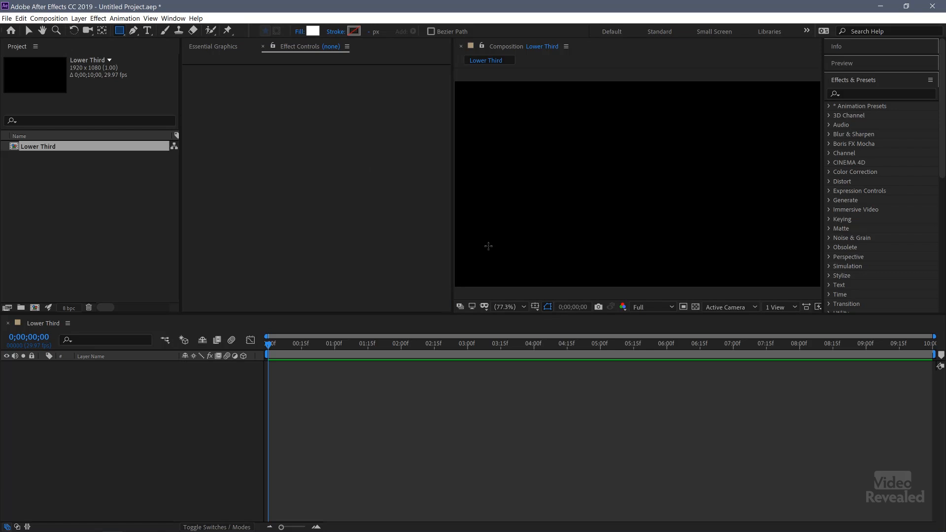
drag(489, 242, 660, 266)
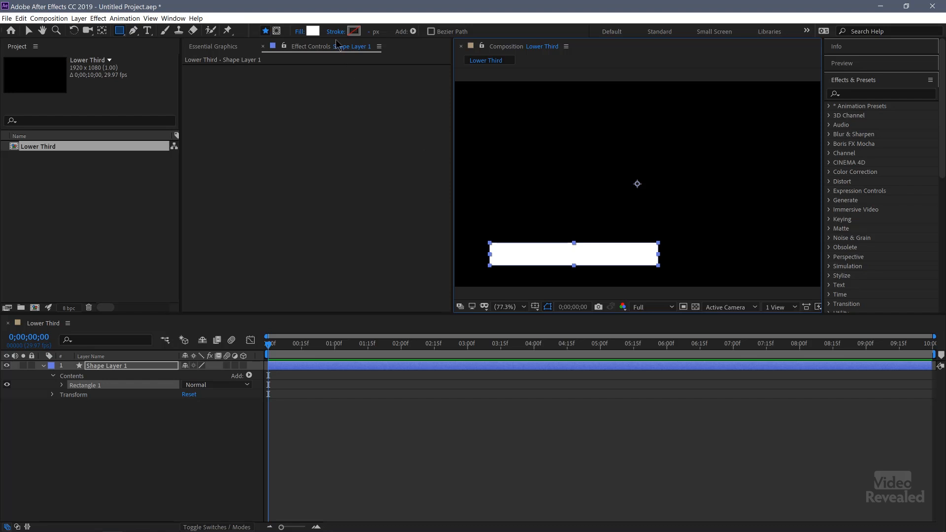
click(312, 31)
drag(96, 68, 14, 97)
click(256, 28)
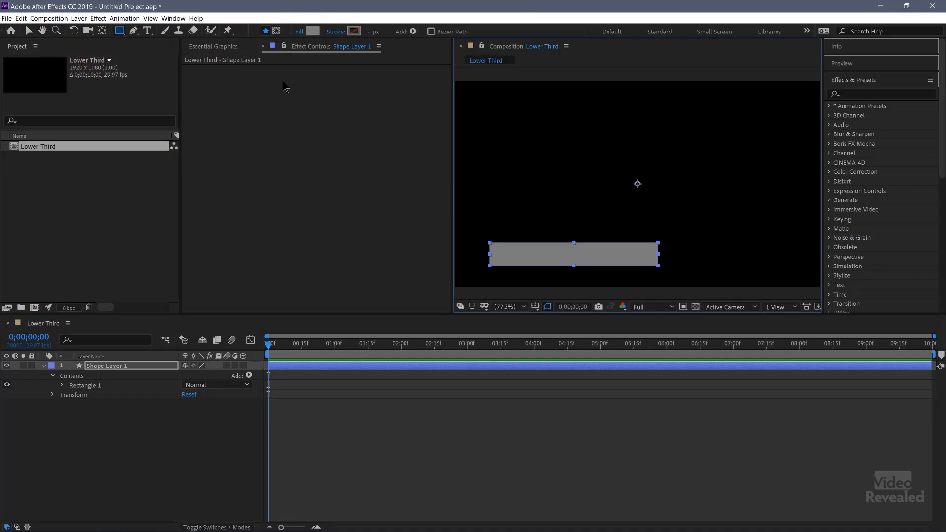
- Rename the new rectangle's shape layer as Main Bar
click(28, 31)
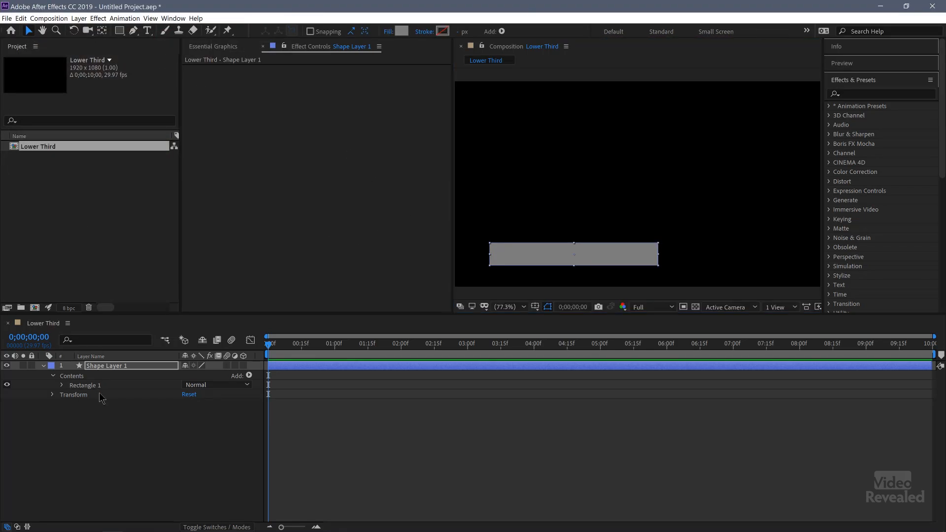
click(103, 367)
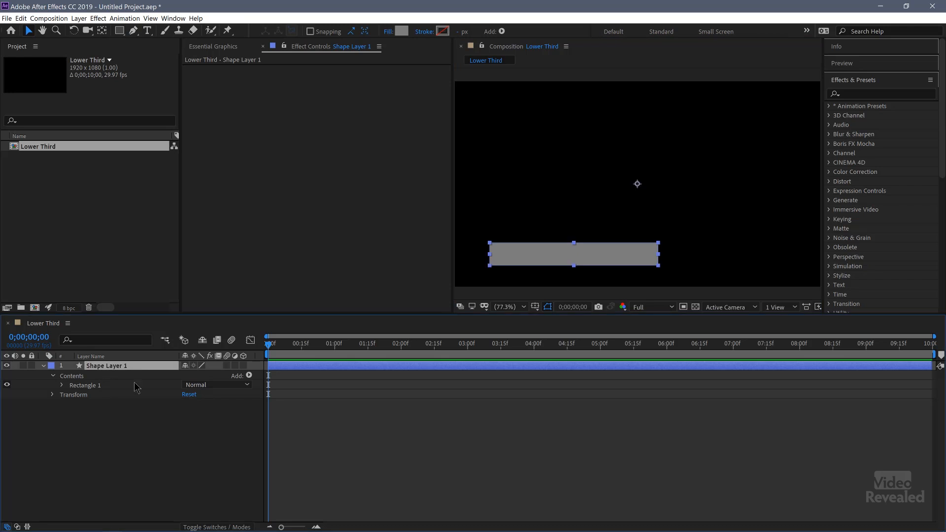
key(Return)
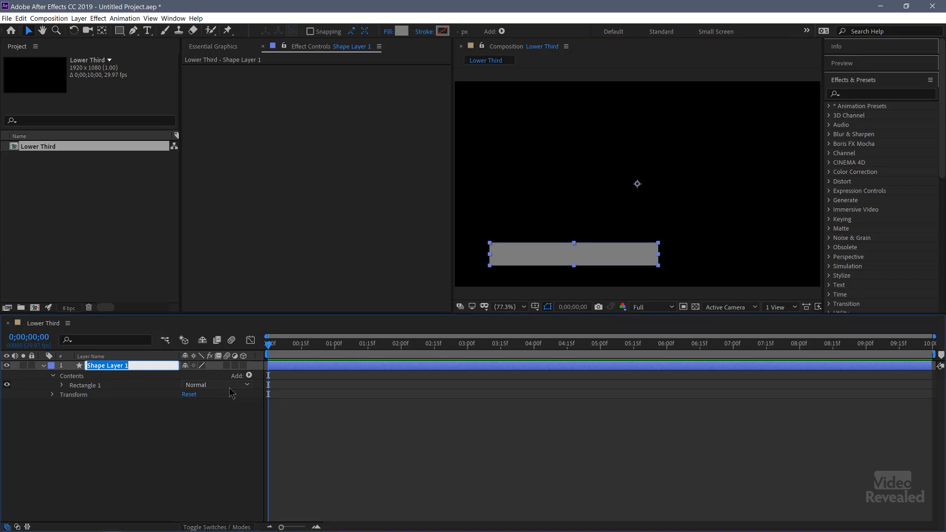
text(Main Bar)
key(Return)
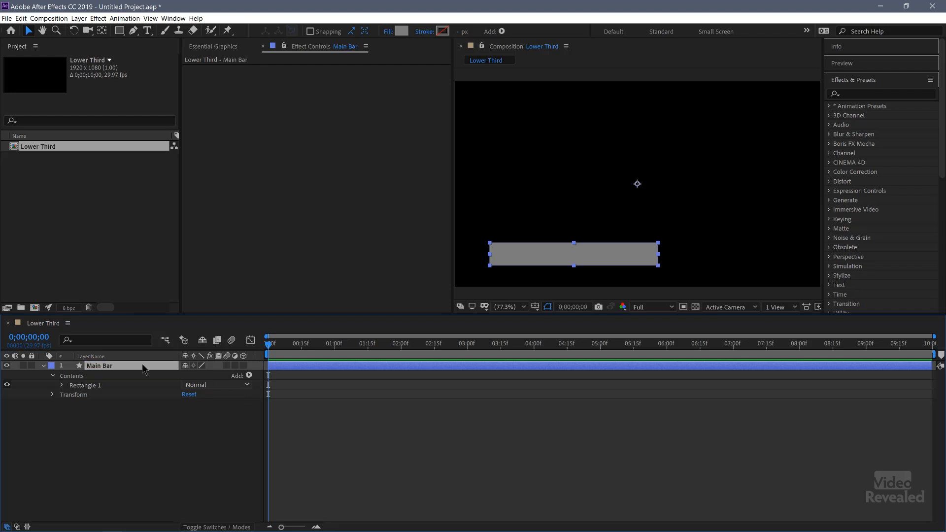
- Duplicate the Main Bar layer and rename the copy as Top Line
click(43, 366)
key(ctrl+d)
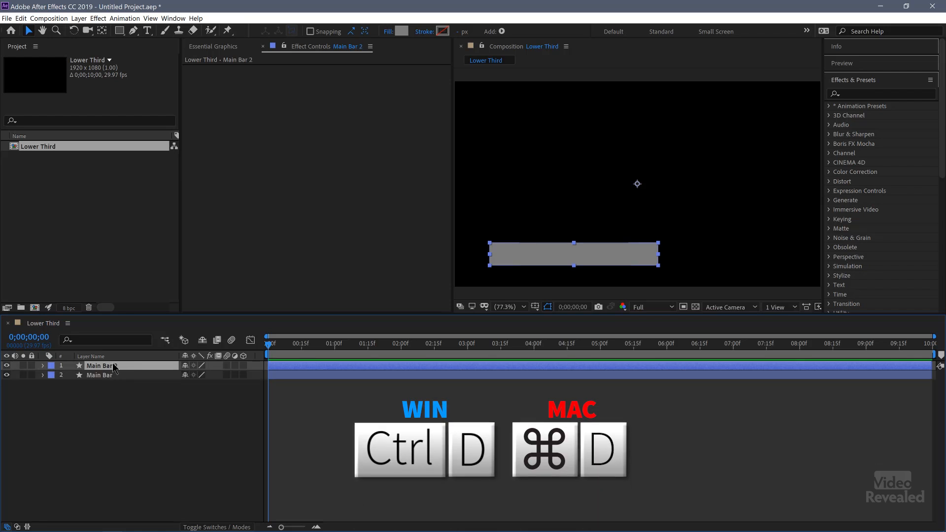
key(Return)
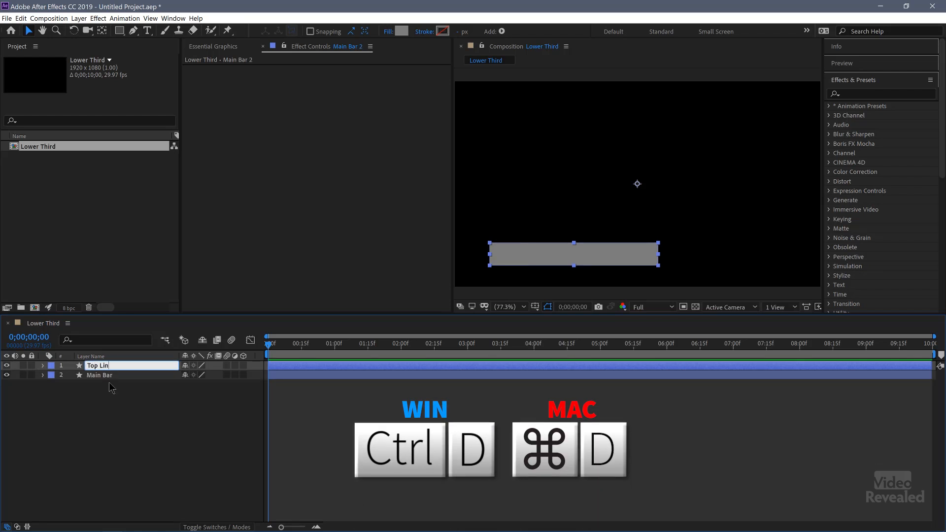
key(Return)
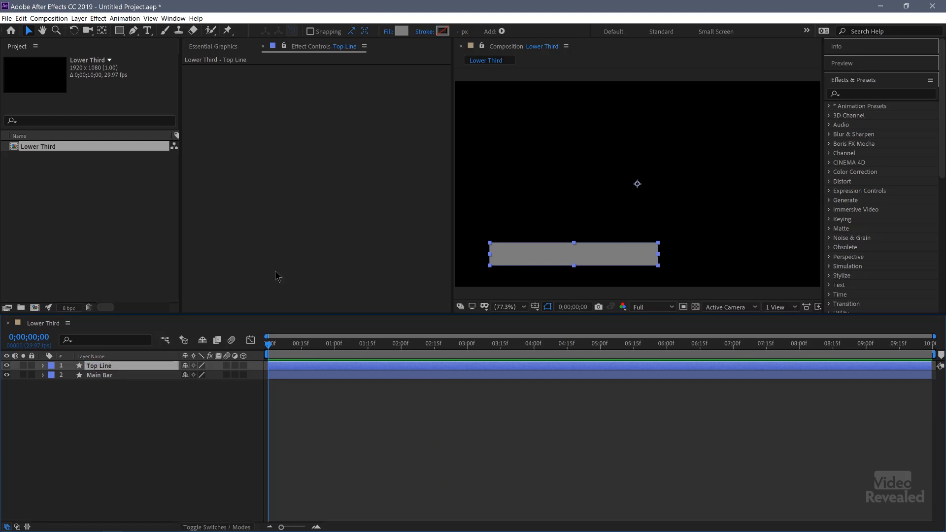
- Shrink the Top Line rectangle's height around its centre into a thin strip, keeping its full width
drag(574, 256, 685, 197)
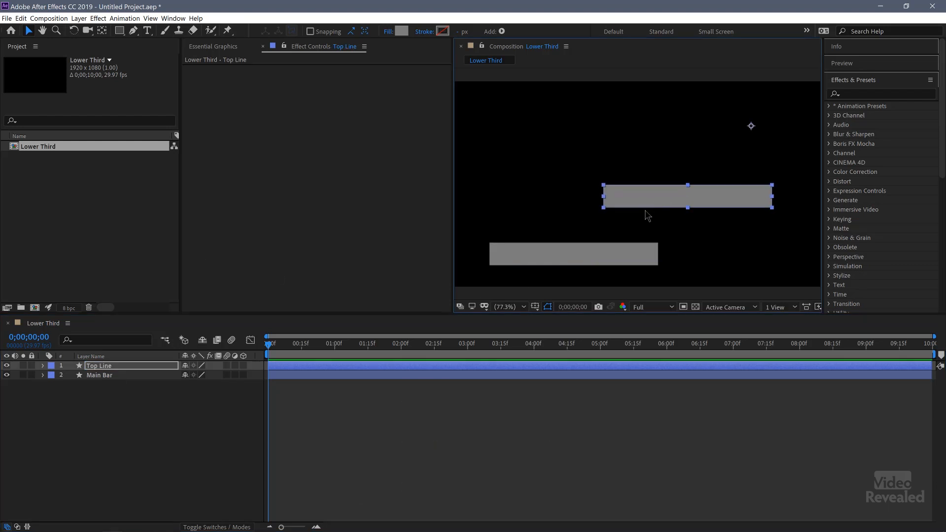
key(ctrl+z)
double_click(580, 253)
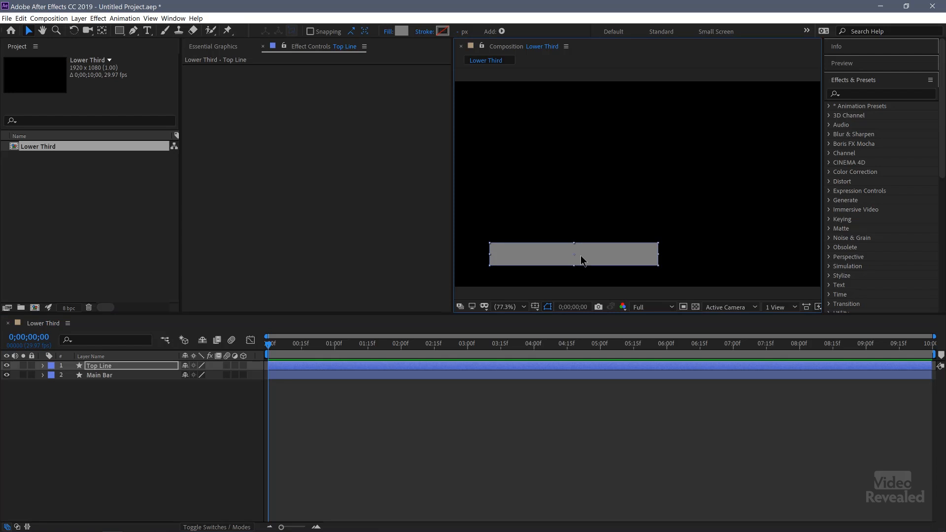
drag(574, 265, 574, 254)
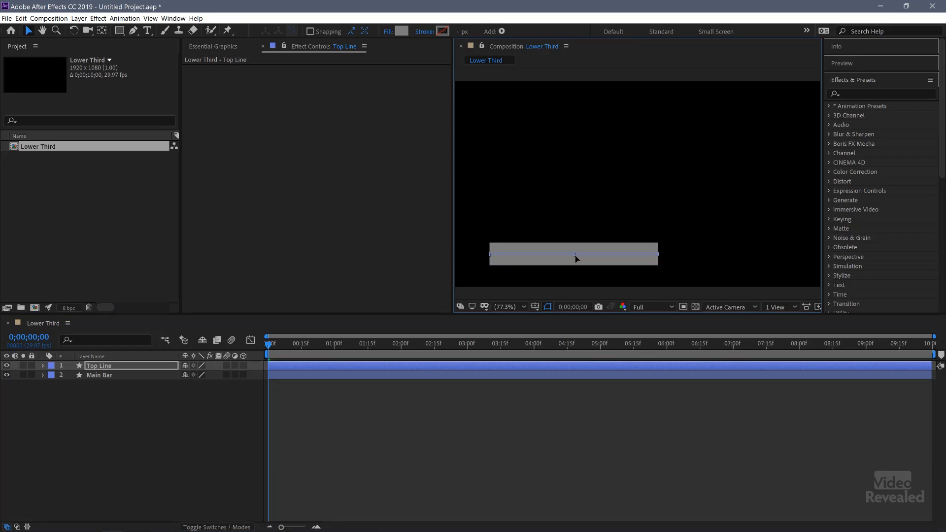
- Move the Top Line layer up to Main Bar's upper edge by setting its position to 960, 474
click(103, 366)
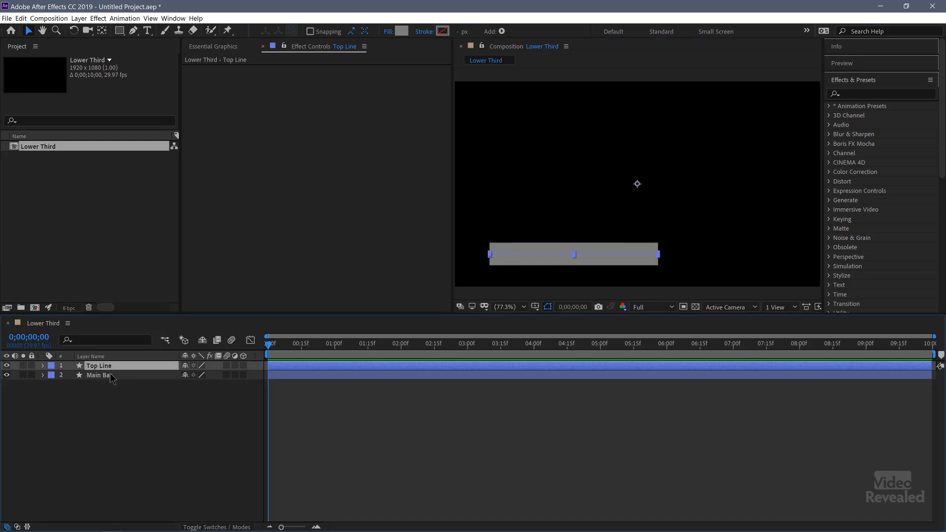
key(p)
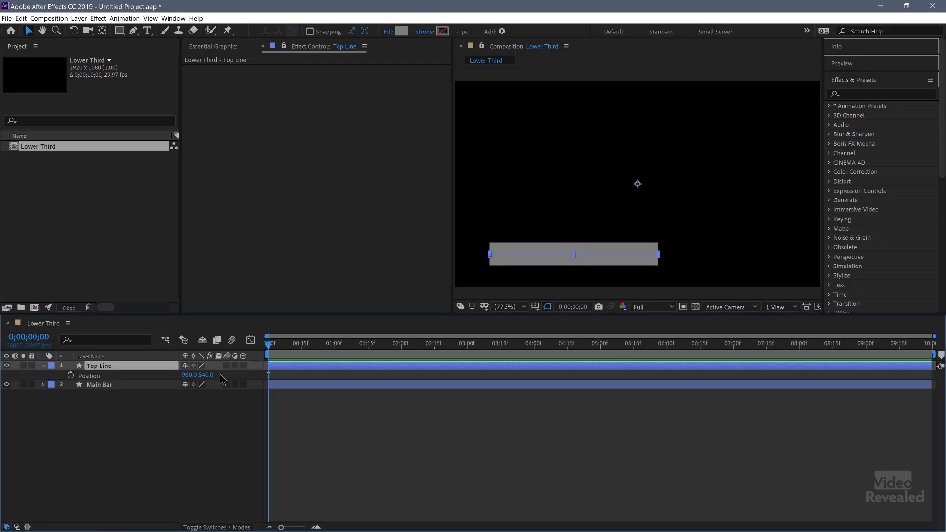
drag(200, 376, 168, 384)
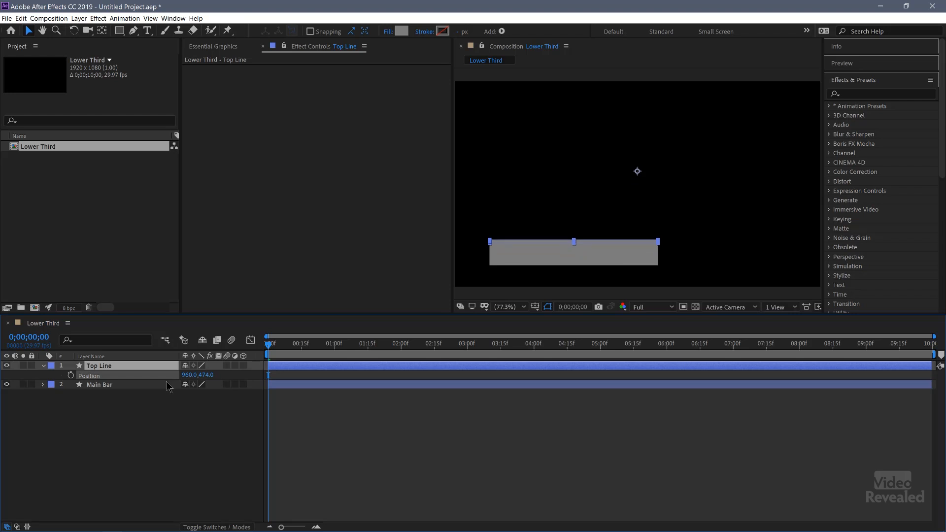
- Change the Top Line strip's fill colour to white (FFFFFF)
click(402, 32)
drag(59, 76, 15, 27)
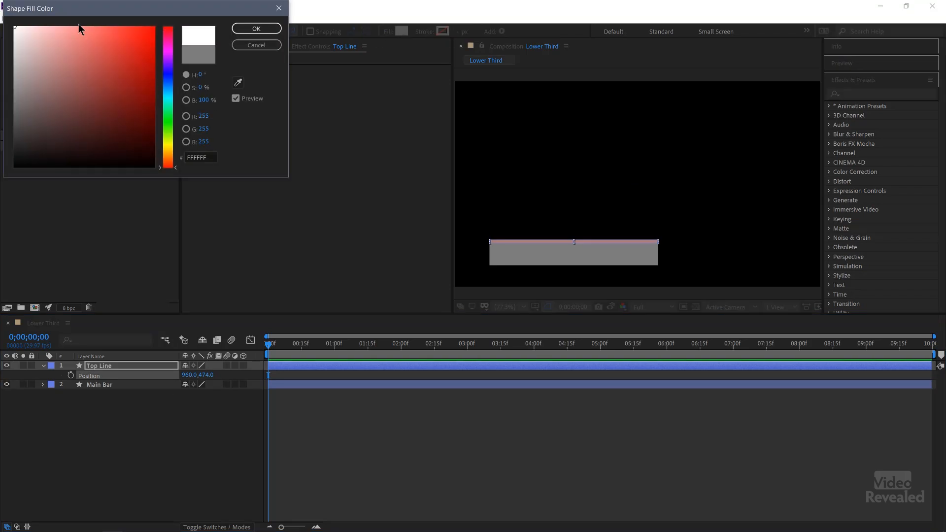
click(245, 30)
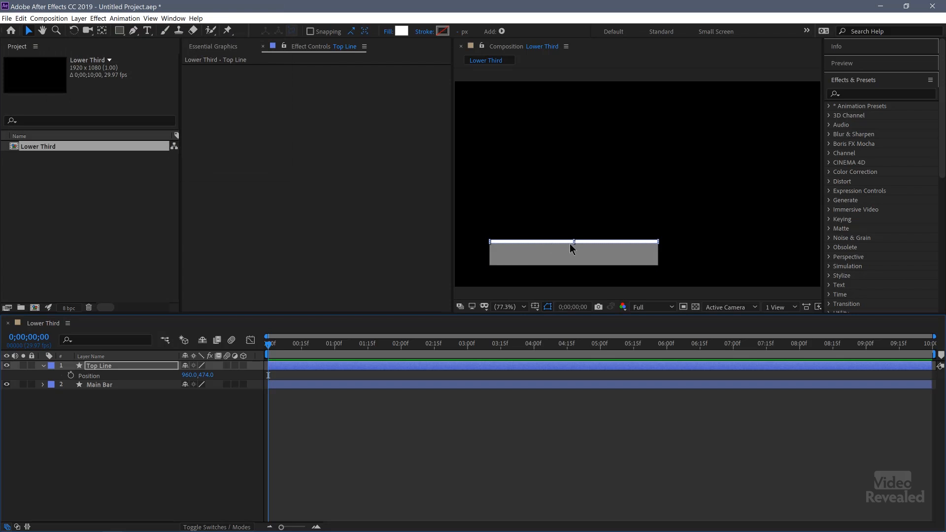
- Trim the Top Line strip's height slightly so its lower edge meets Main Bar's upper edge
key(period)
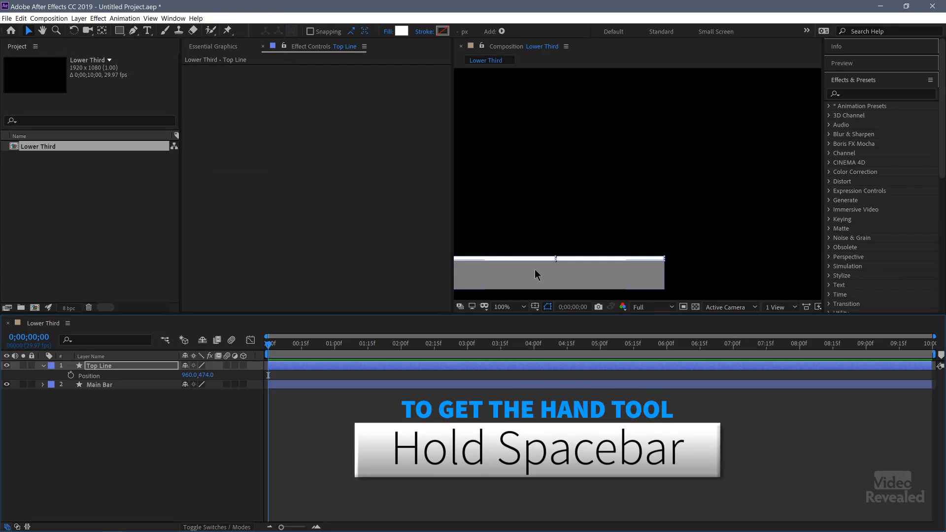
key(period)
key(space)
drag(535, 271, 720, 142)
drag(659, 216, 659, 213)
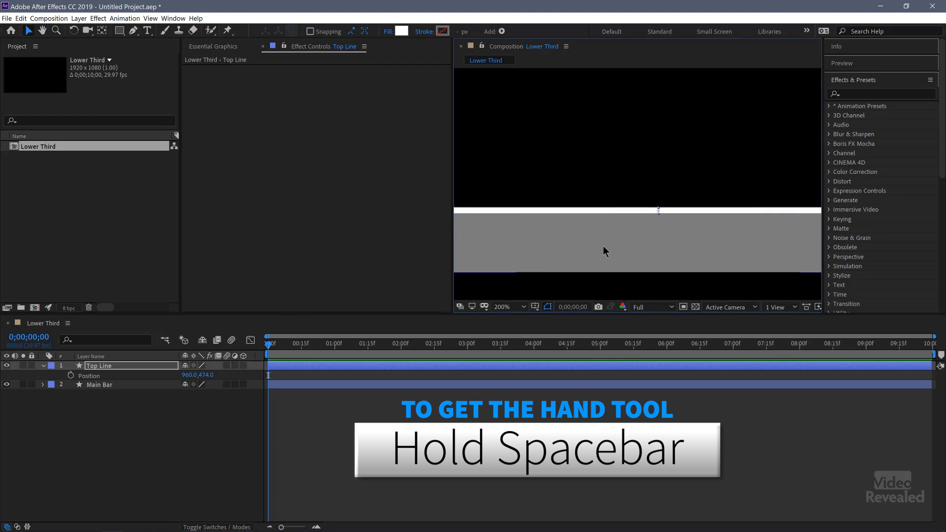
scroll(604, 247, down, 2)
key(space)
drag(610, 247, 555, 253)
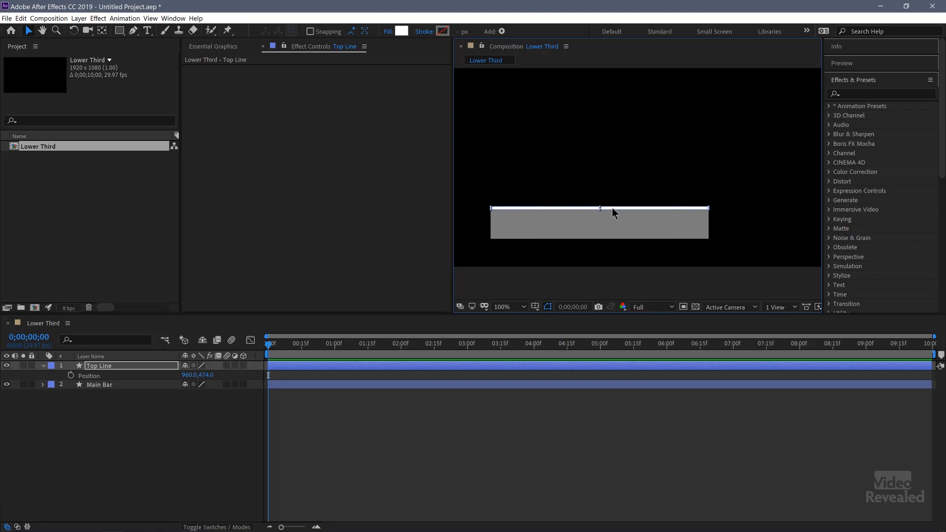
- Try to nudge the Top Line strip slightly upward from Main Bar at close range
key(period)
key(period)
key(period)
key(h)
drag(547, 262, 648, 221)
key(v)
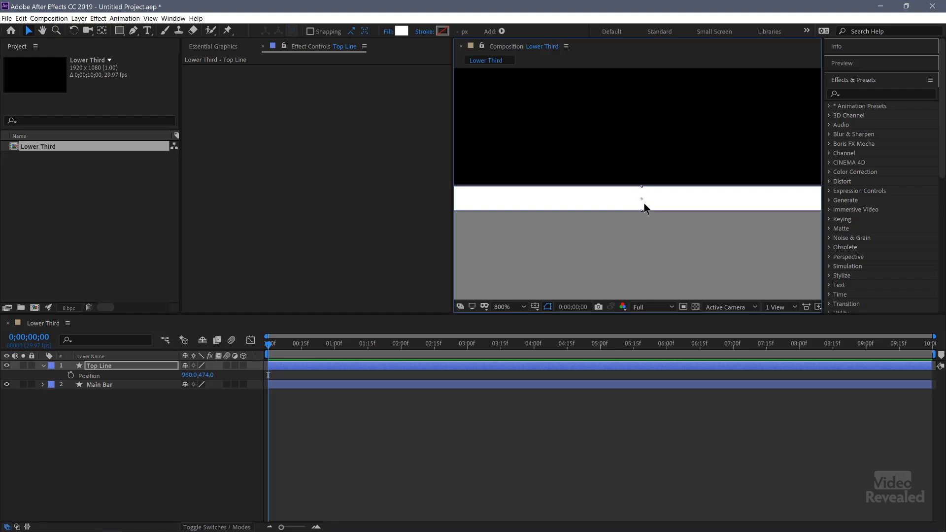
drag(642, 199, 647, 191)
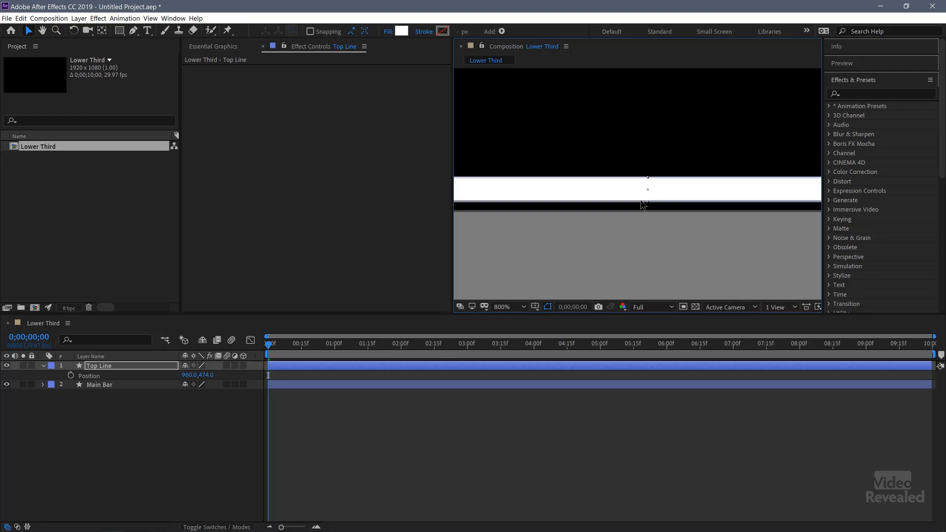
key(ctrl+z)
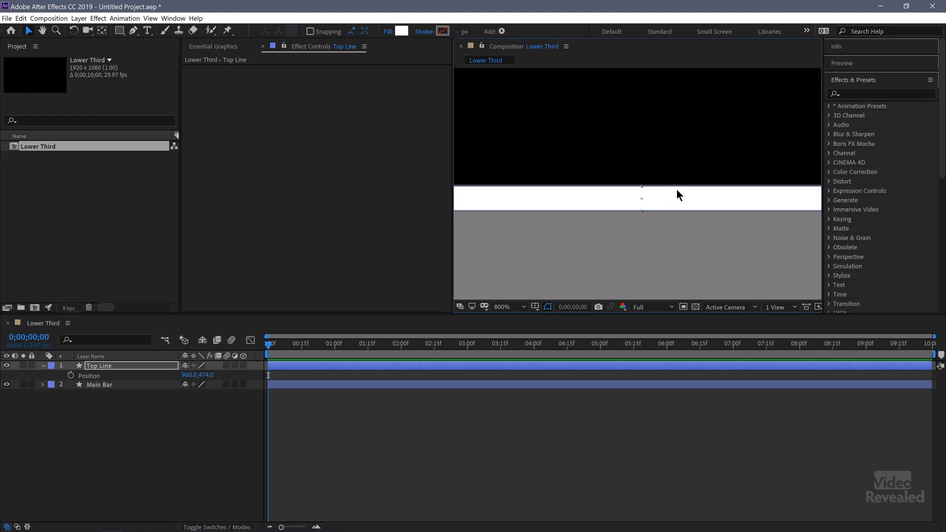
key(shift+slash)
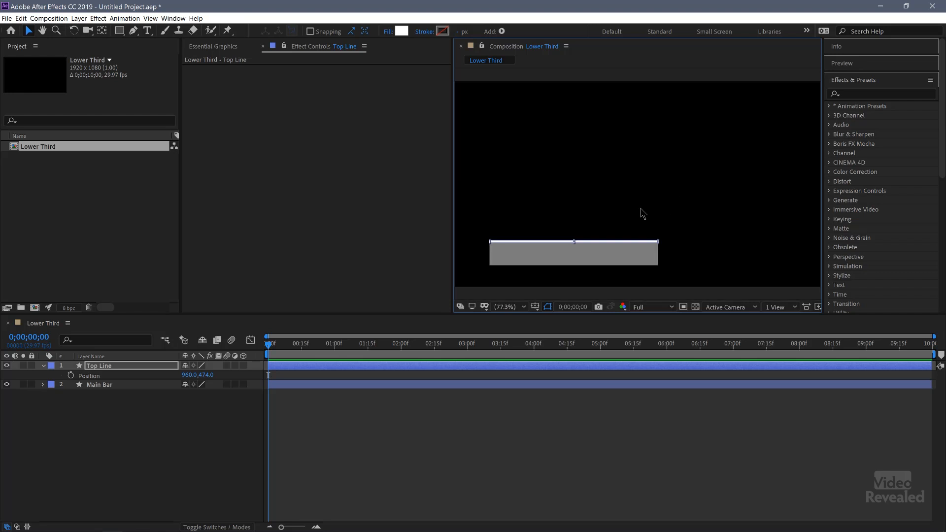
- Center the Top Line layer's anchor point in its layer content
click(603, 259)
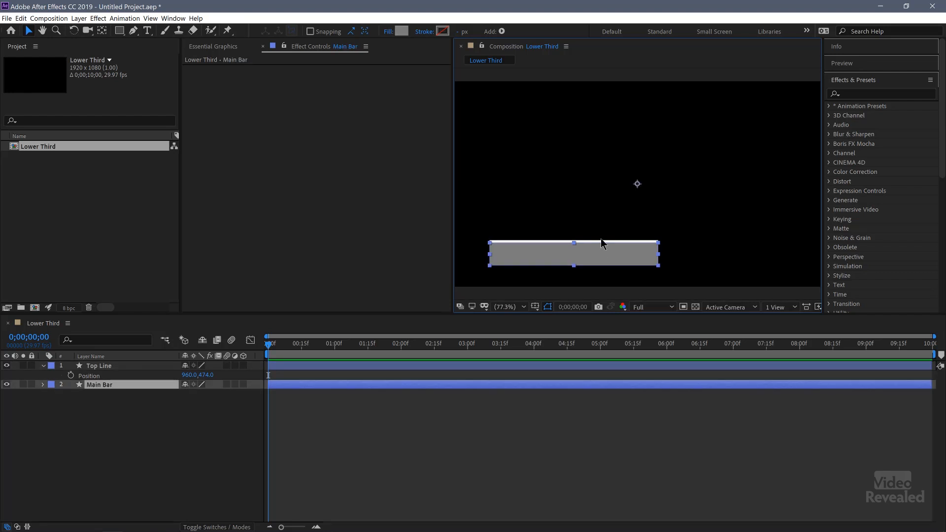
click(601, 239)
click(602, 240)
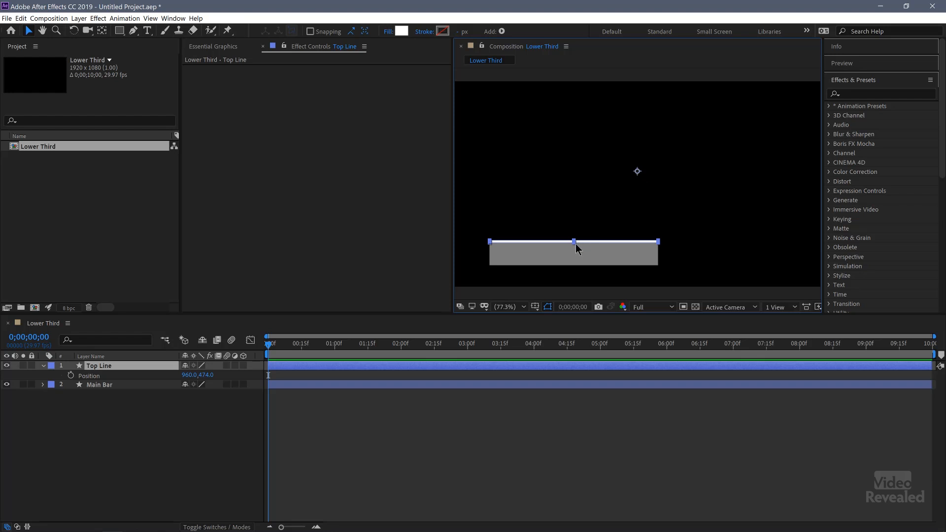
scroll(564, 257, up, 3)
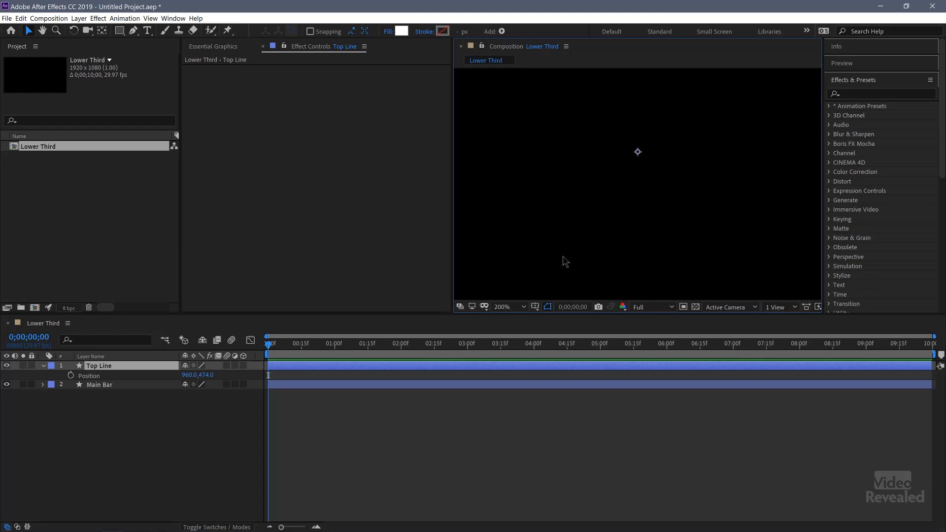
key(h)
drag(564, 257, 683, 181)
drag(657, 228, 638, 225)
key(v)
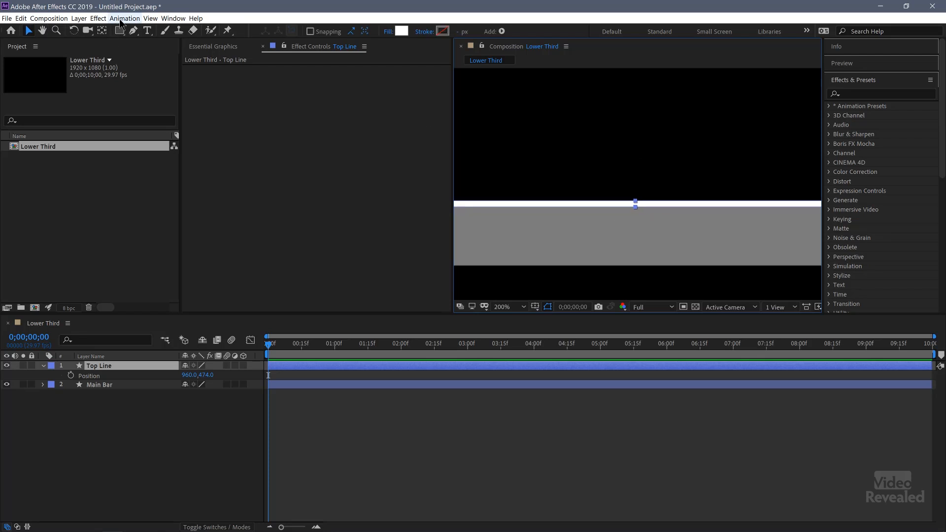
click(79, 18)
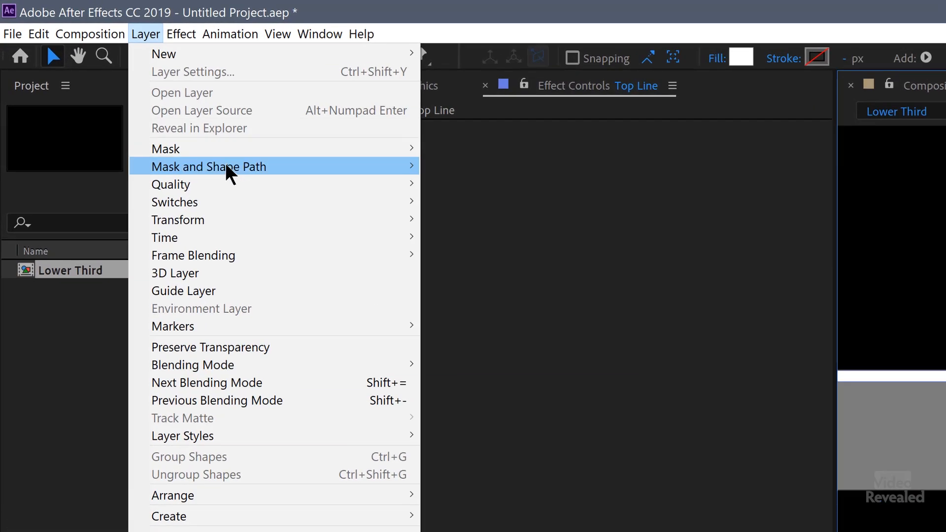
mouse_move(227, 219)
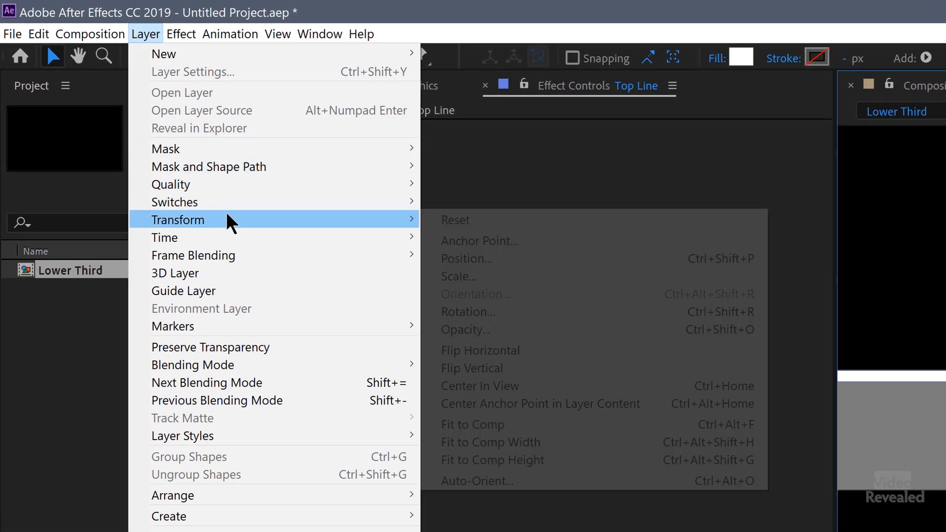
click(652, 405)
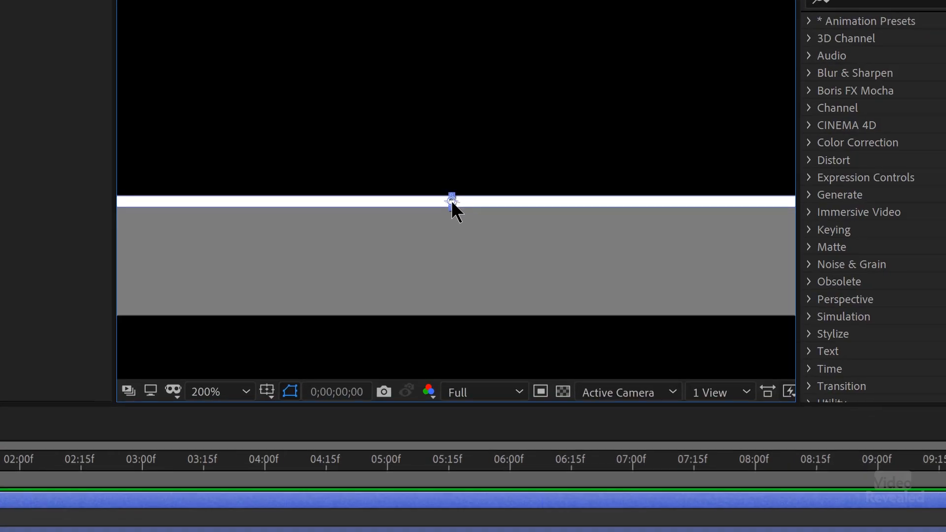
- Unlink the Top Line layer's scale dimensions and add a 100% Scale keyframe at 0;00;00;10
key(comma)
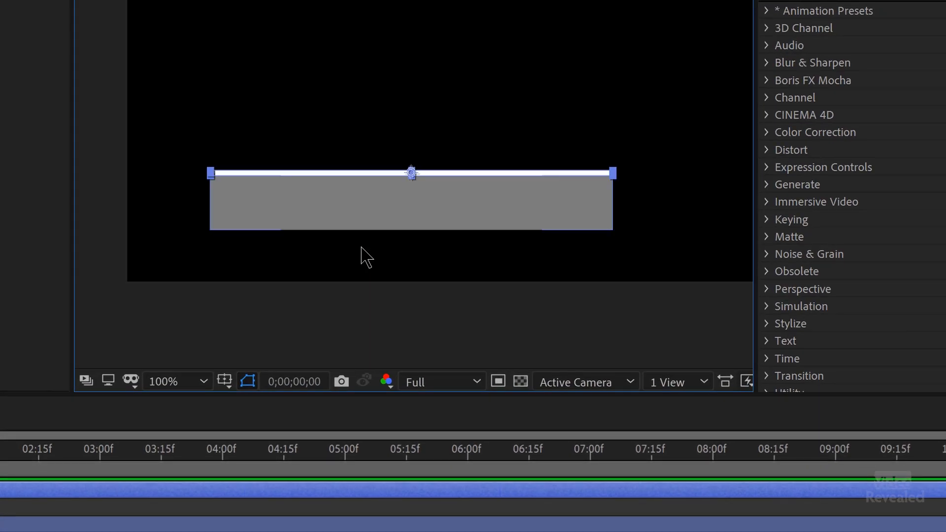
drag(262, 274, 243, 311)
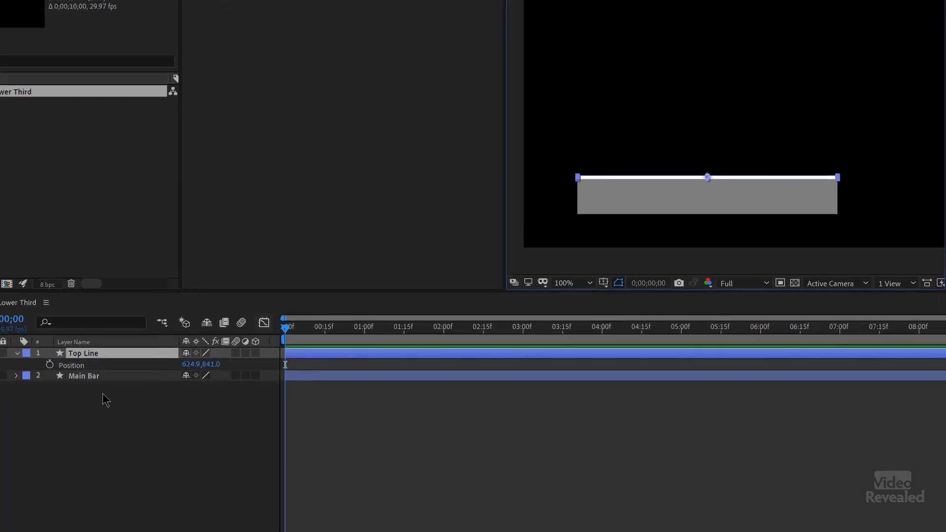
key(s)
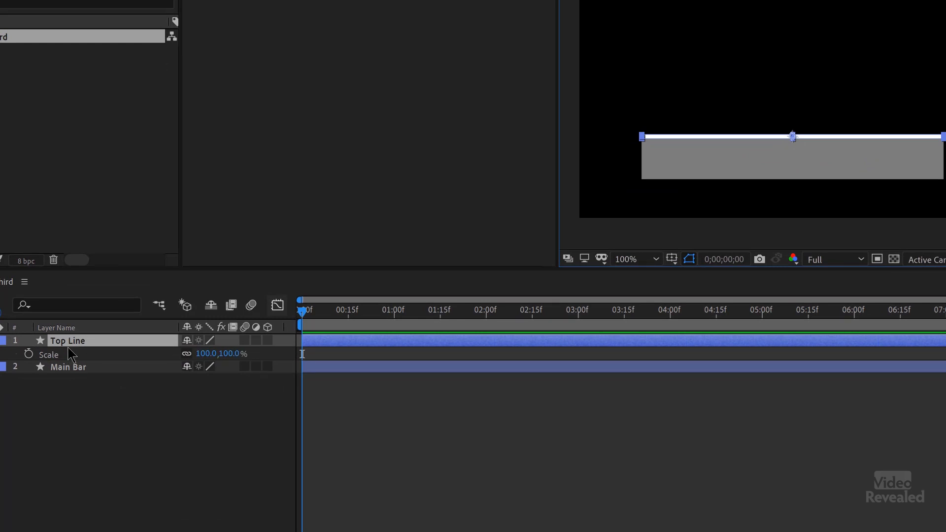
drag(338, 312, 332, 312)
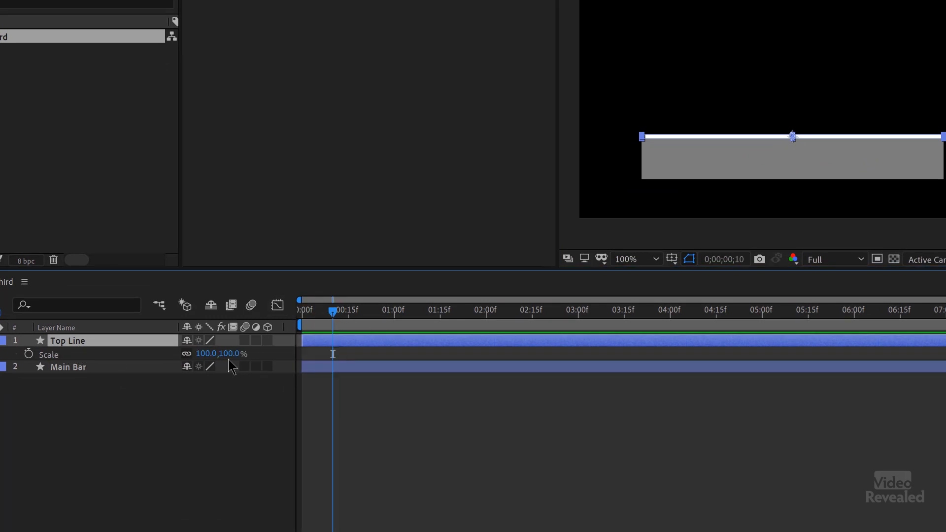
click(187, 354)
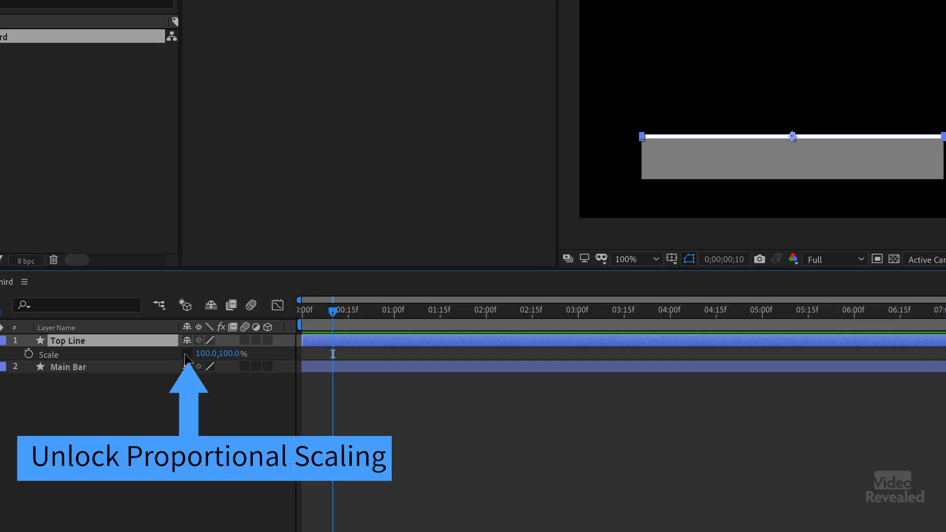
click(28, 354)
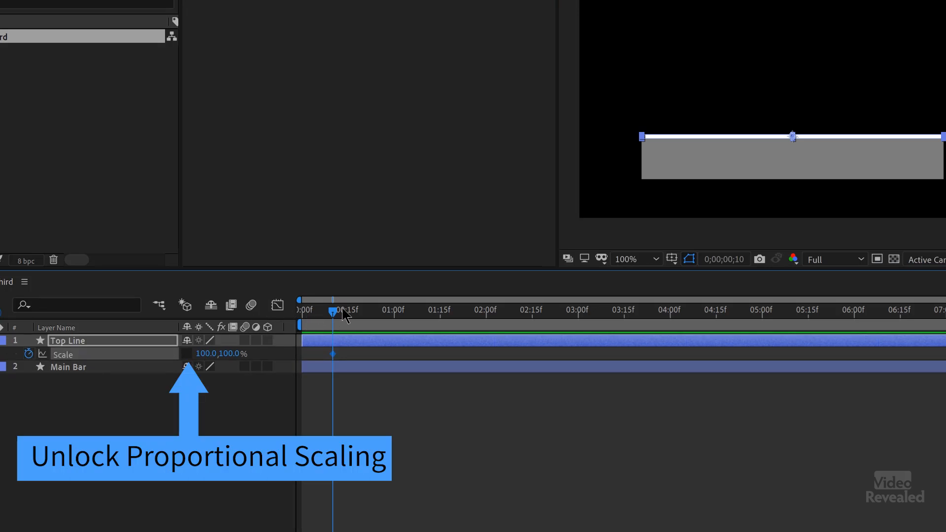
- Keyframe Top Line's horizontal scale at 0% on the composition's first frame and preview the animation
click(299, 311)
click(206, 354)
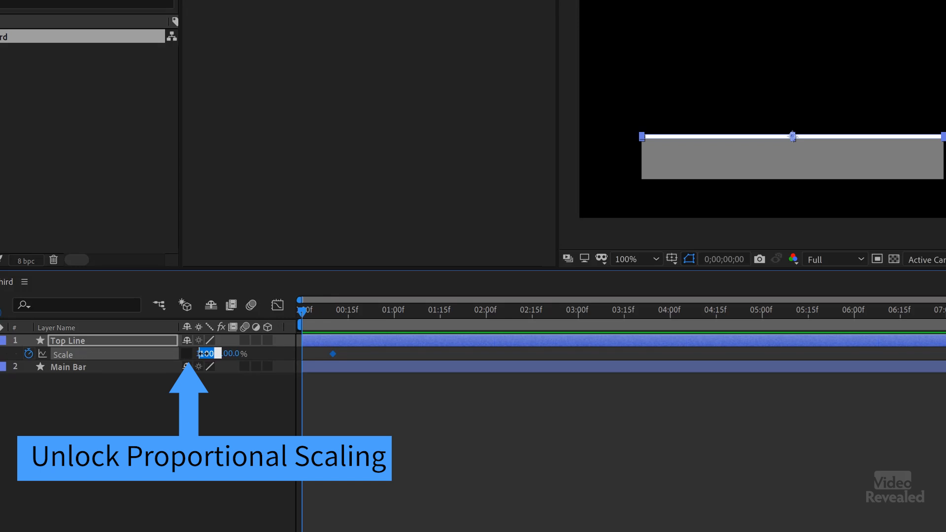
text(0)
key(Return)
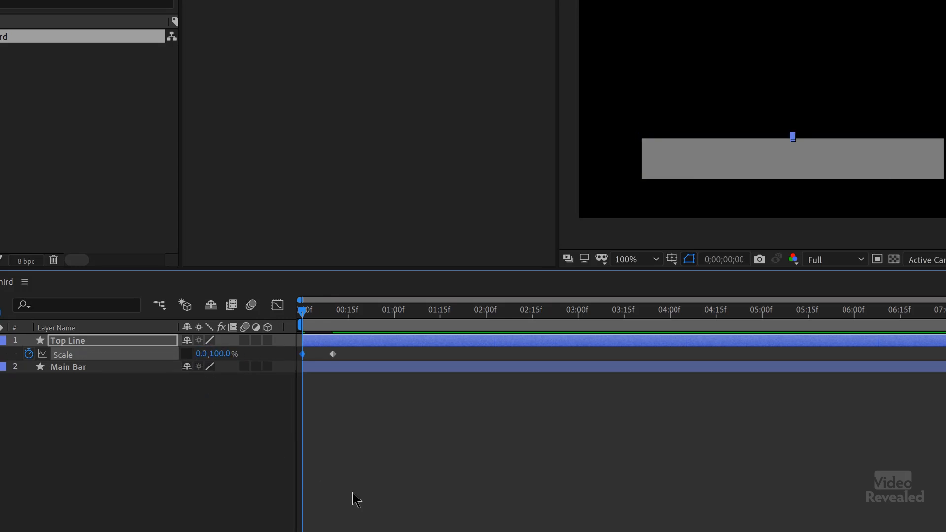
key(space)
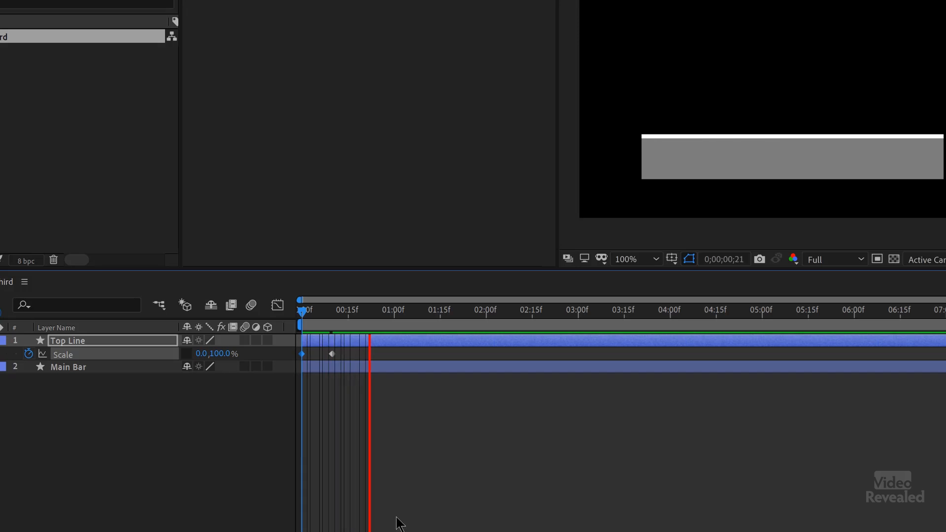
key(space)
- Duplicate the Top Line layer and rename the copy Bottom Line
click(102, 341)
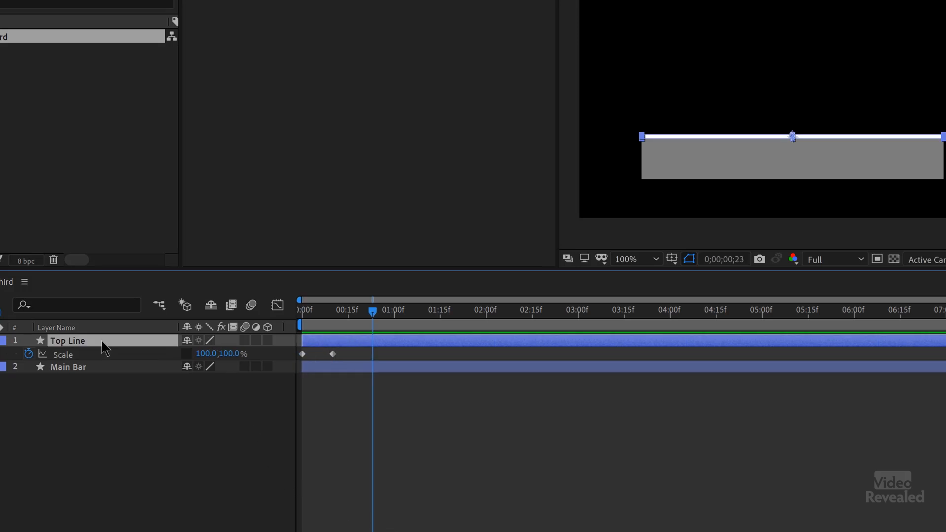
key(ctrl+d)
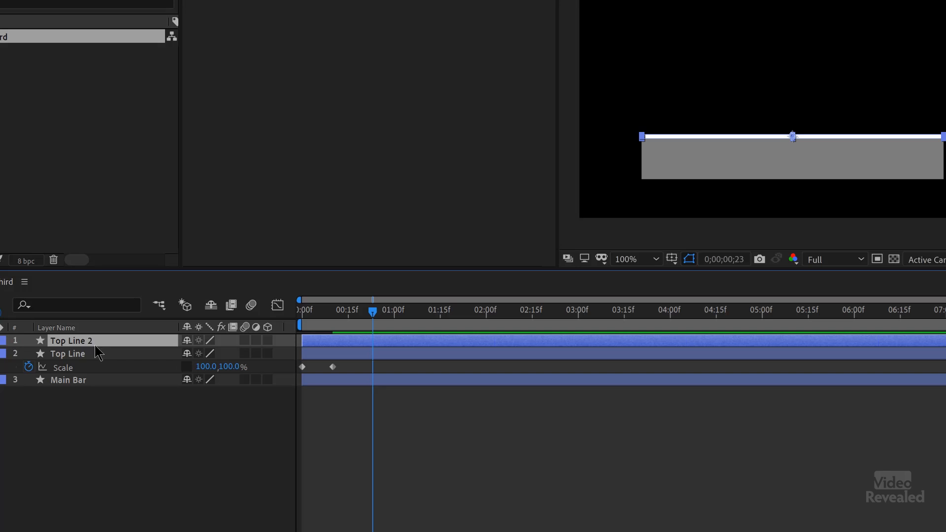
key(Return)
text(Bottom)
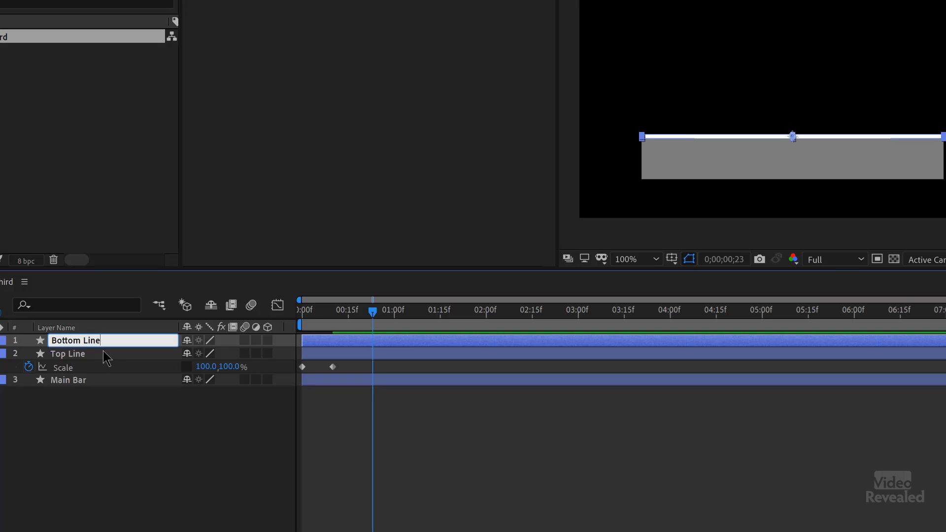
key(Return)
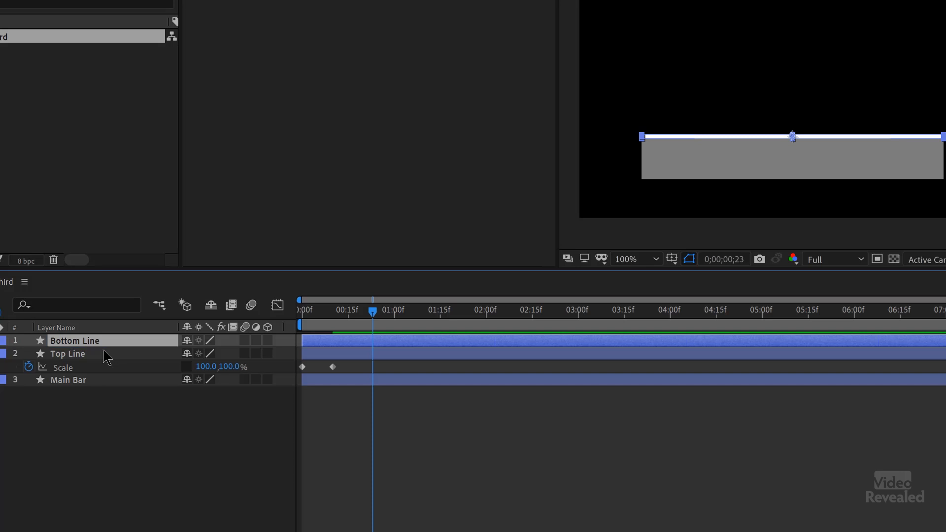
- Move the Bottom Line layer down to Main Bar's lower edge, at a vertical position of 973
key(p)
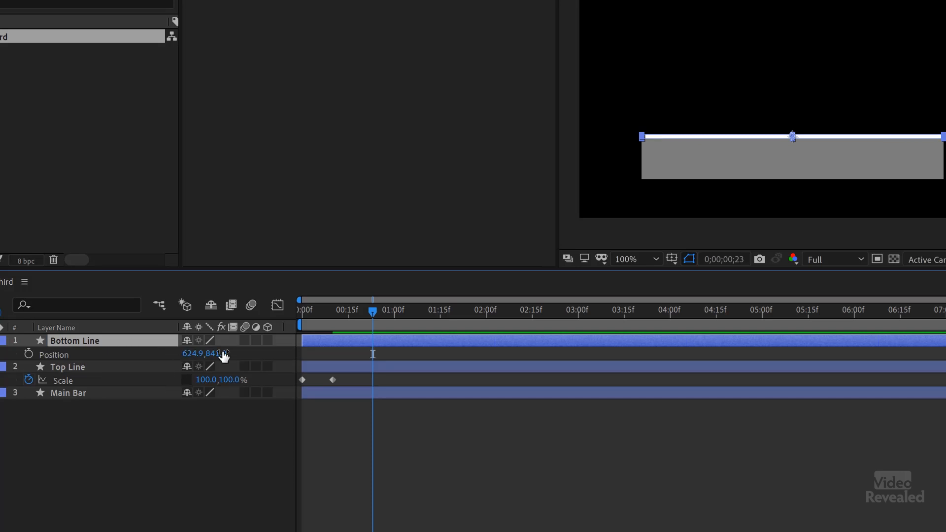
scroll(666, 189, up, 1)
drag(674, 184, 748, 18)
drag(221, 354, 339, 330)
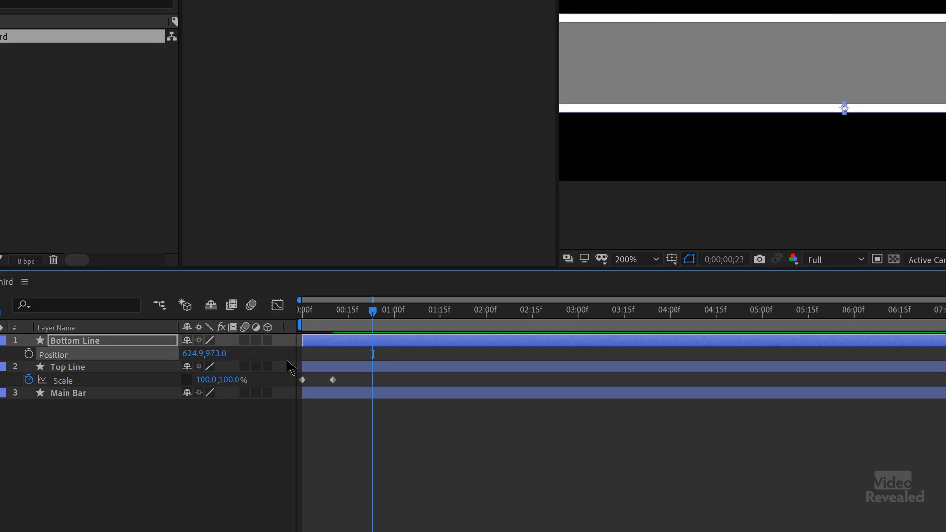
key(shift+slash)
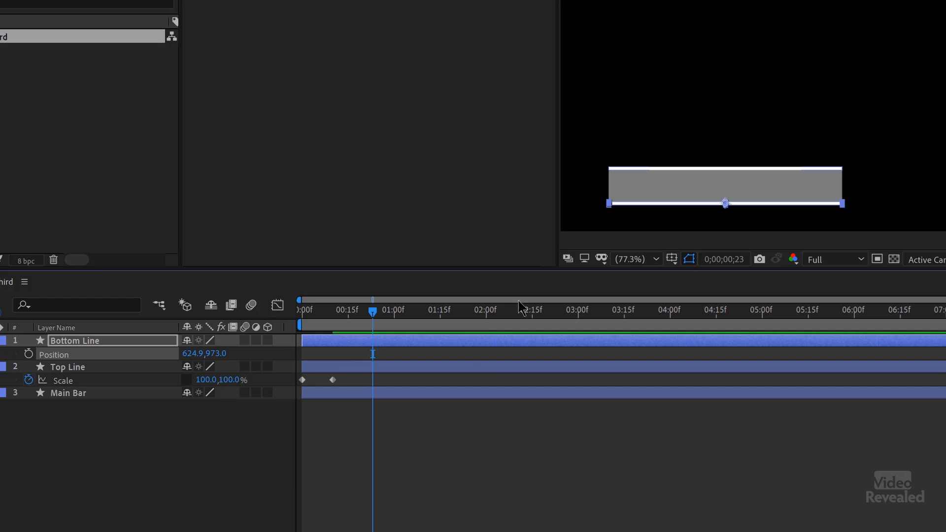
- Preview the scale animation of both lines from the start of the composition
drag(330, 317, 302, 317)
click(209, 412)
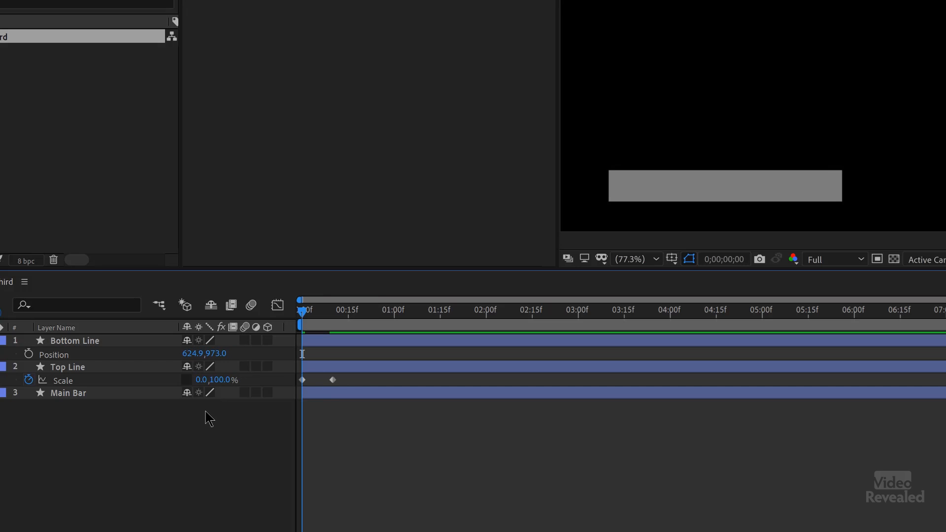
key(space)
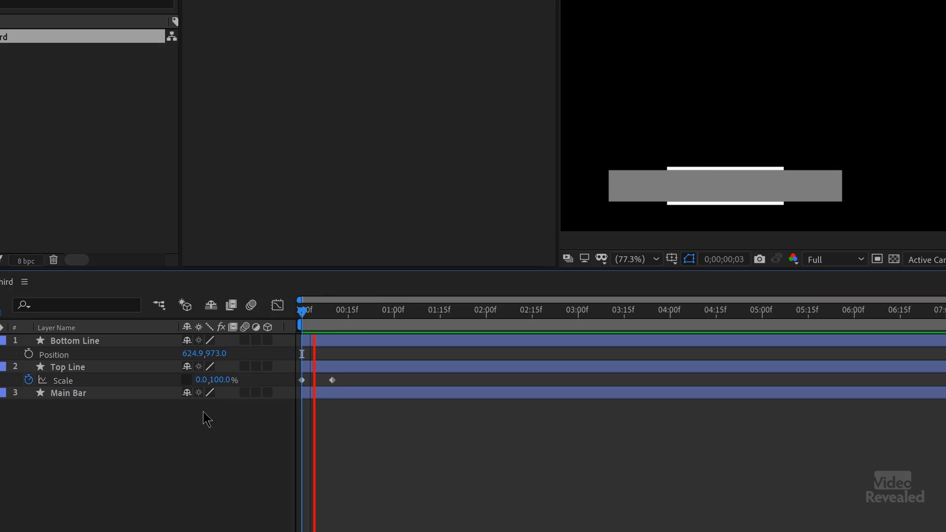
key(space)
- Trim the Main Bar layer's start to 0;00;00;10, where the line animation ends, and preview the result
drag(345, 314, 330, 318)
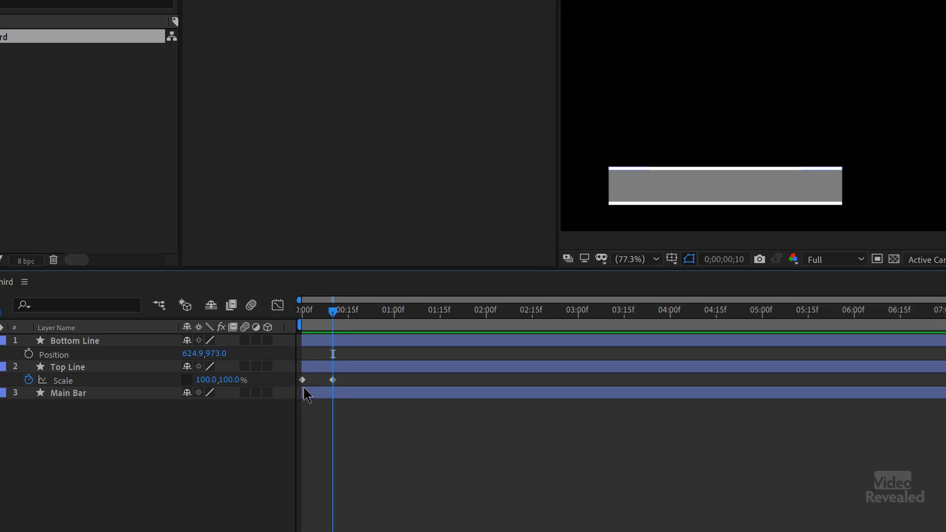
drag(307, 394, 319, 394)
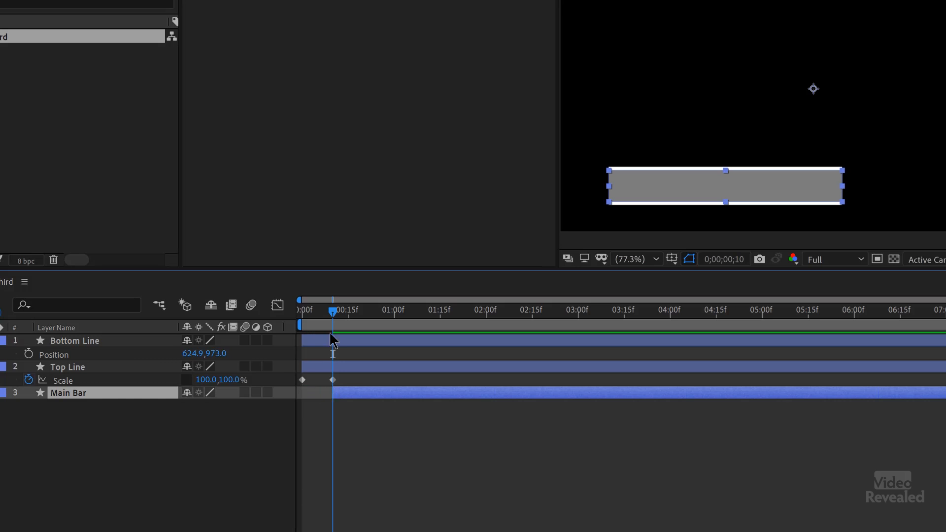
click(303, 313)
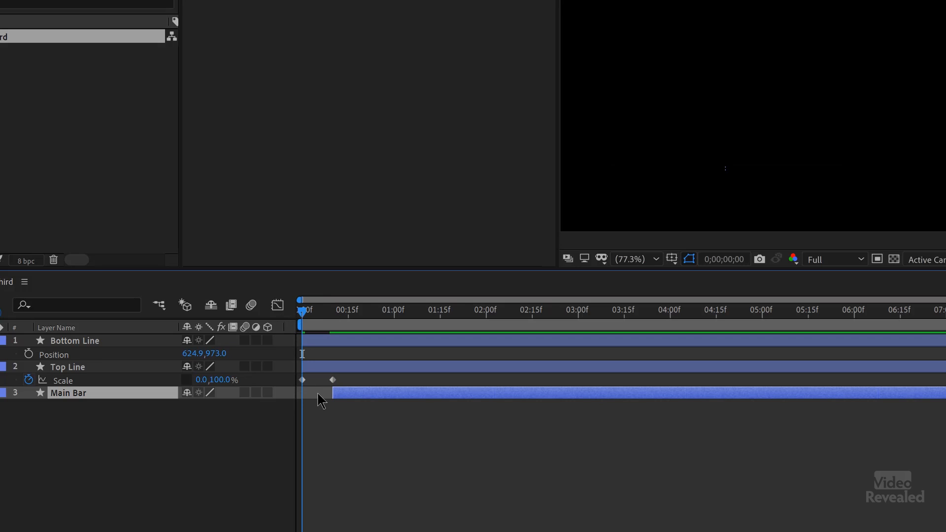
key(space)
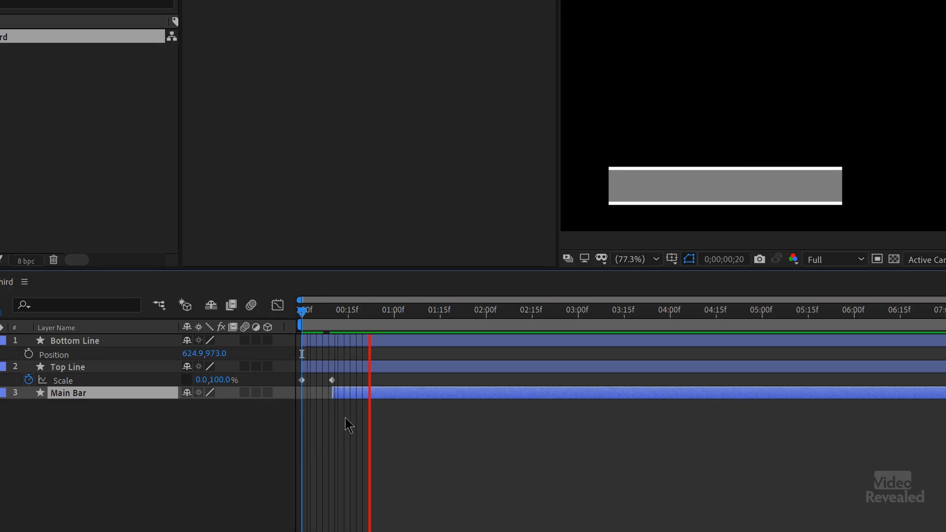
key(space)
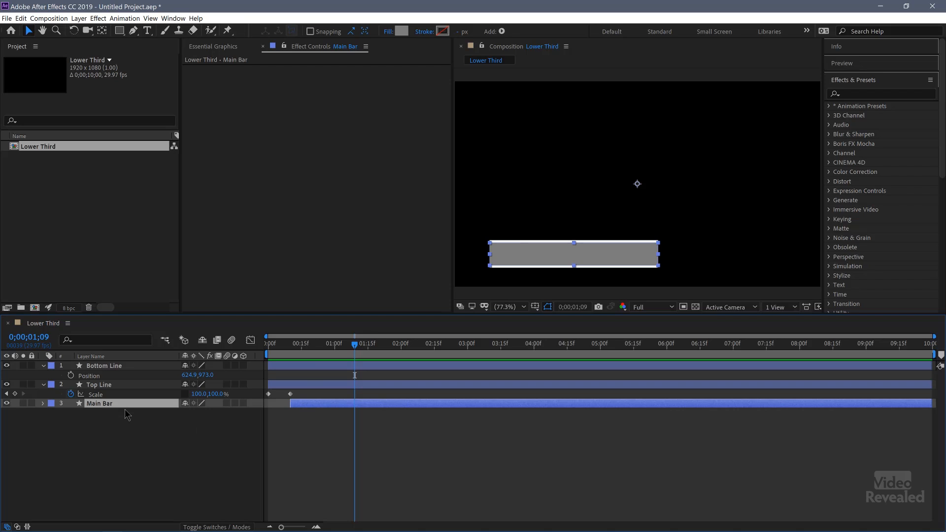
- Find the Fractal Noise effect by searching for "fractal" and apply it to the Main Bar layer
drag(355, 344, 286, 358)
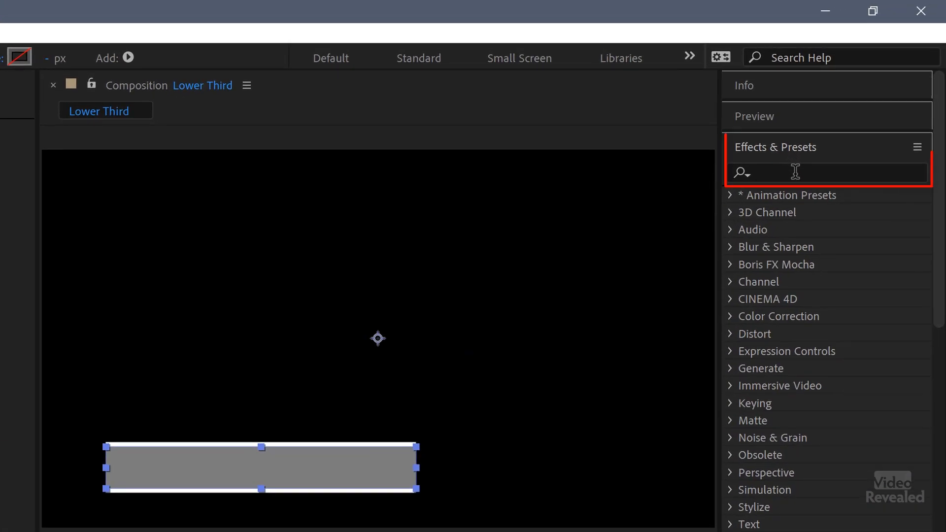
click(838, 122)
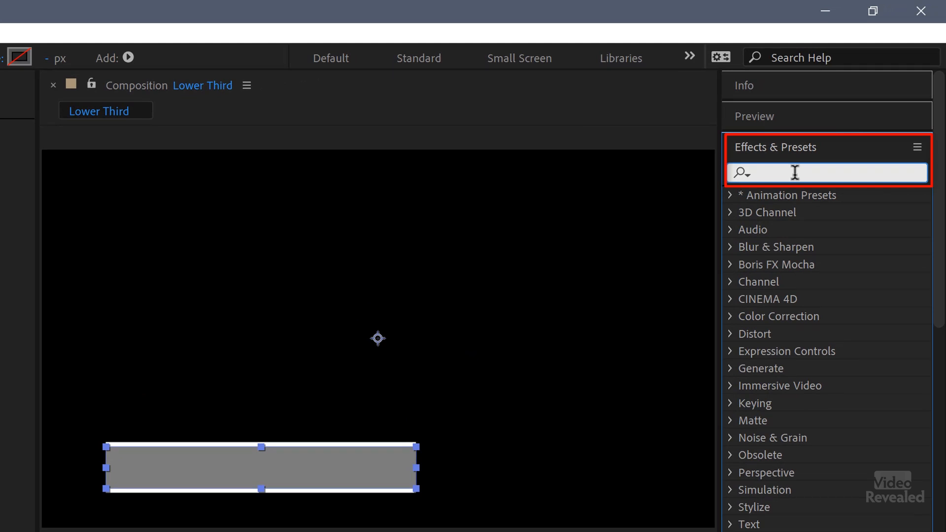
text(fracta)
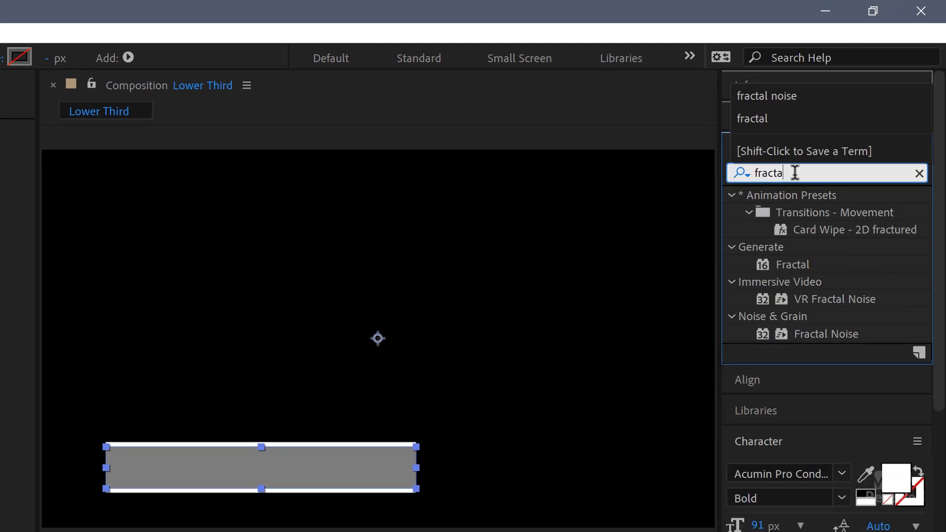
text(l)
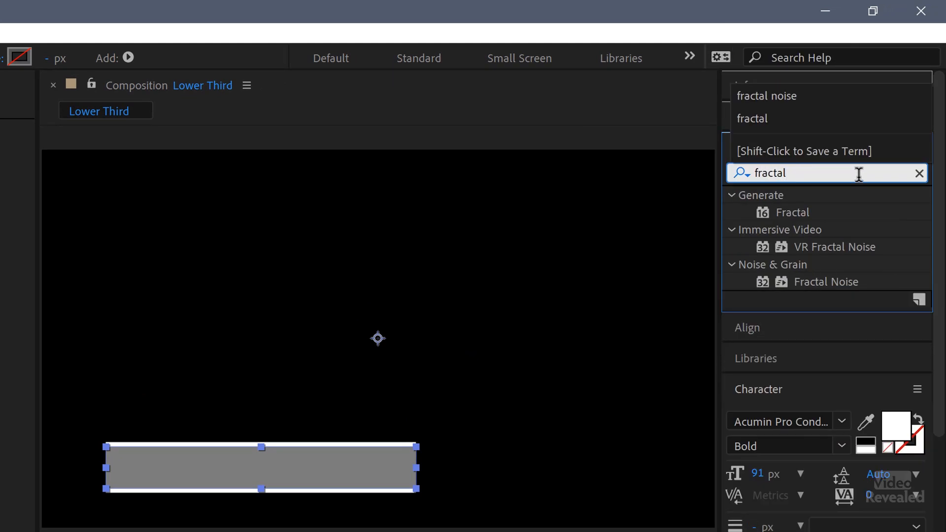
click(732, 230)
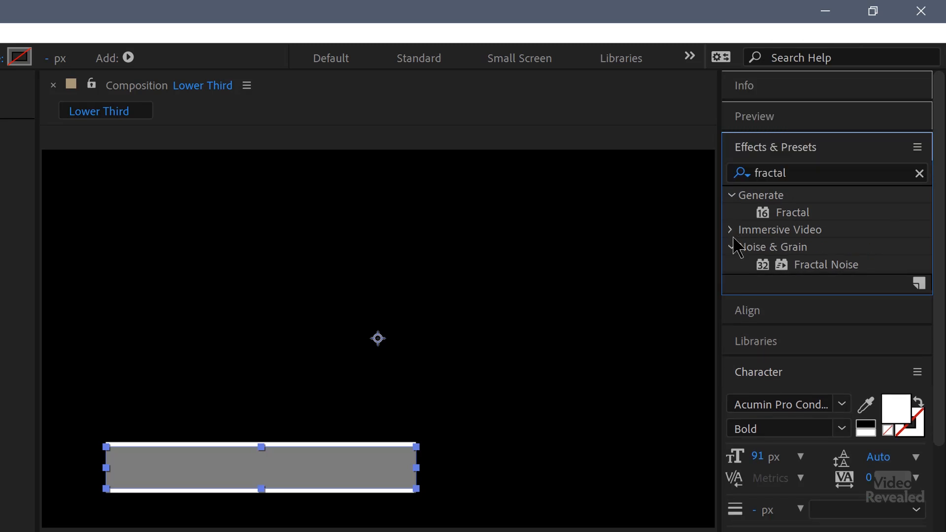
double_click(796, 265)
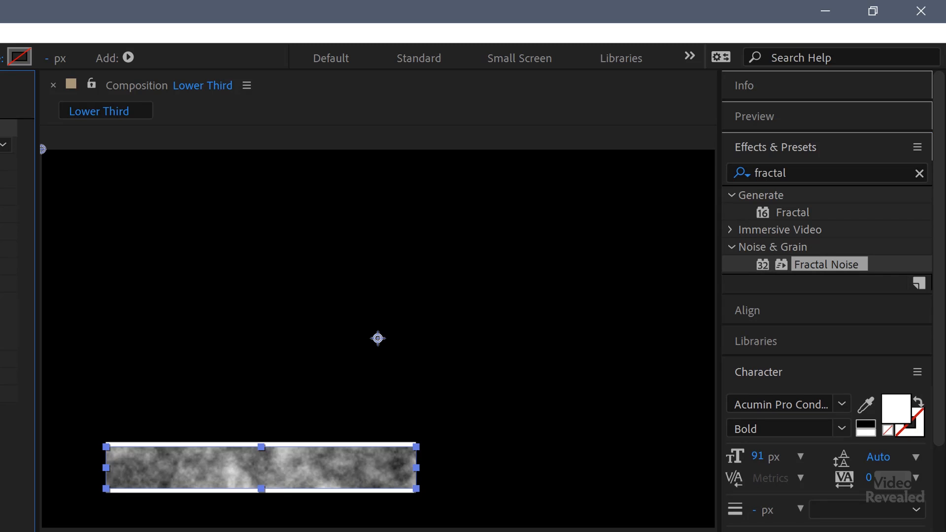
- Set the Noise Type of Main Bar's Fractal Noise to Block, with the current time at 0;00;00;10
scroll(221, 486, up, 1)
key(space)
drag(227, 454, 298, 357)
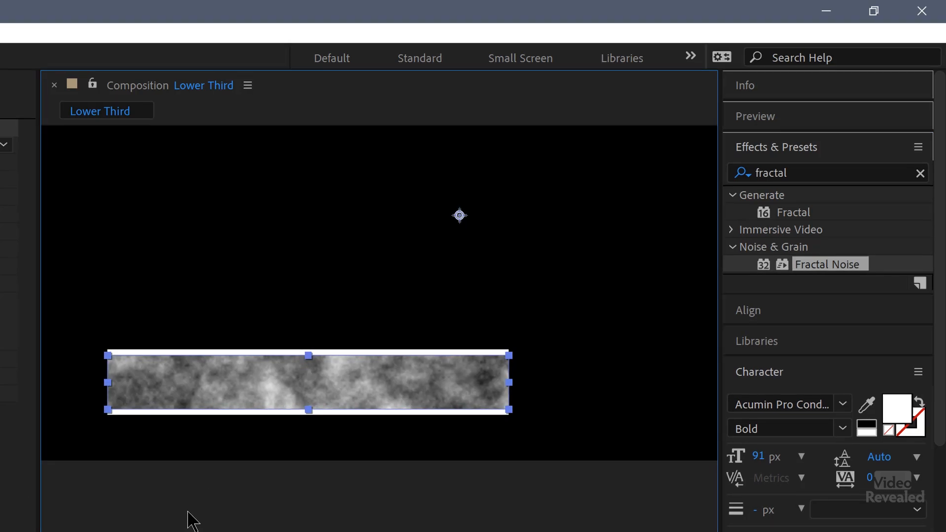
drag(497, 531, 538, 531)
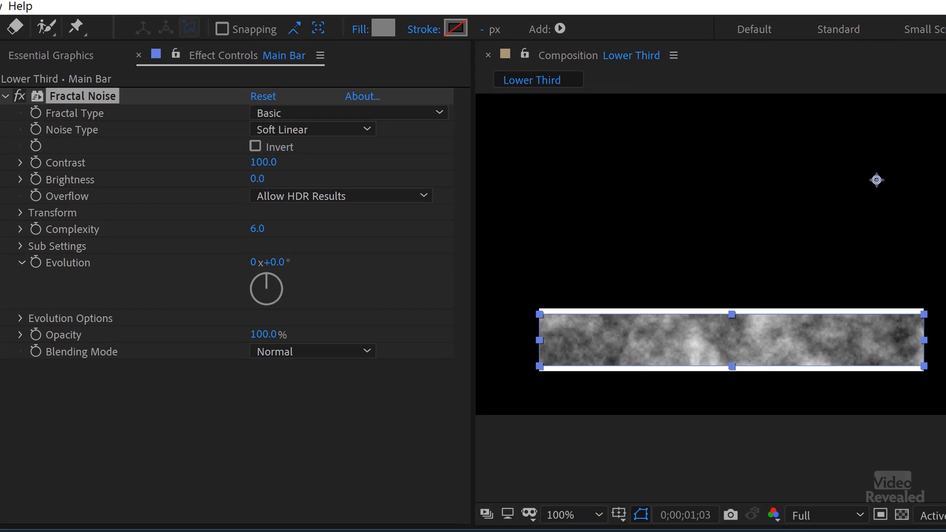
click(321, 131)
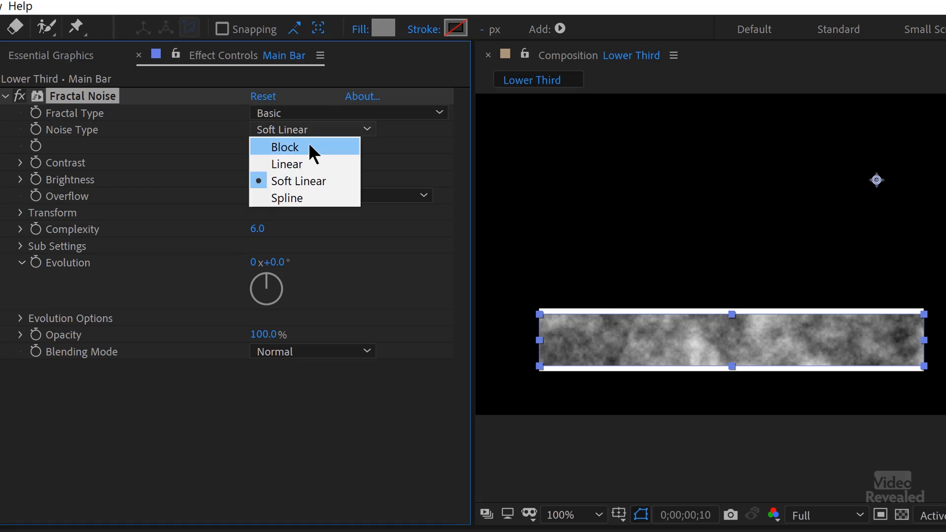
click(310, 147)
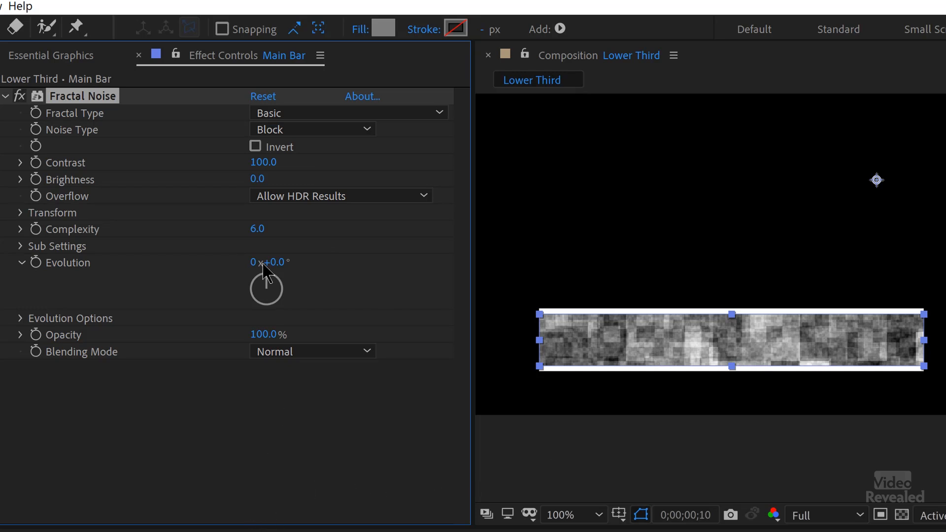
- Try out a different Evolution angle on Fractal Noise, undo it, and reveal the Evolution property in the timeline
drag(289, 263, 308, 266)
key(ctrl+z)
right_click(71, 264)
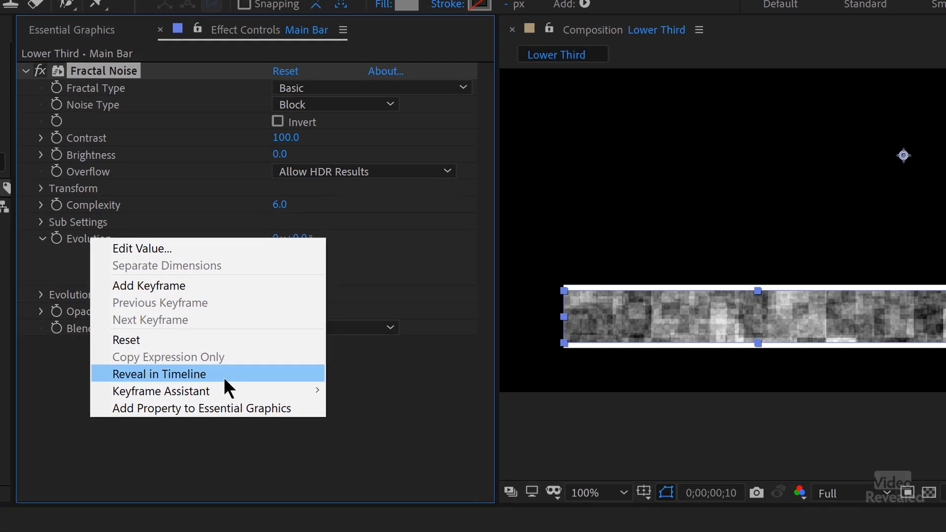
click(202, 397)
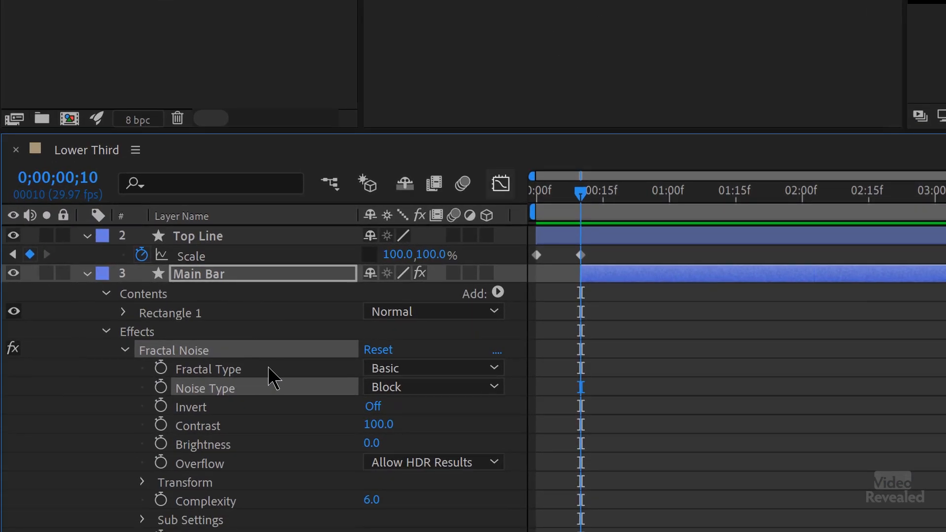
- Add the expression time*100 to the Evolution property of Main Bar's Fractal Noise and preview the composition from the start
scroll(279, 399, down, 4)
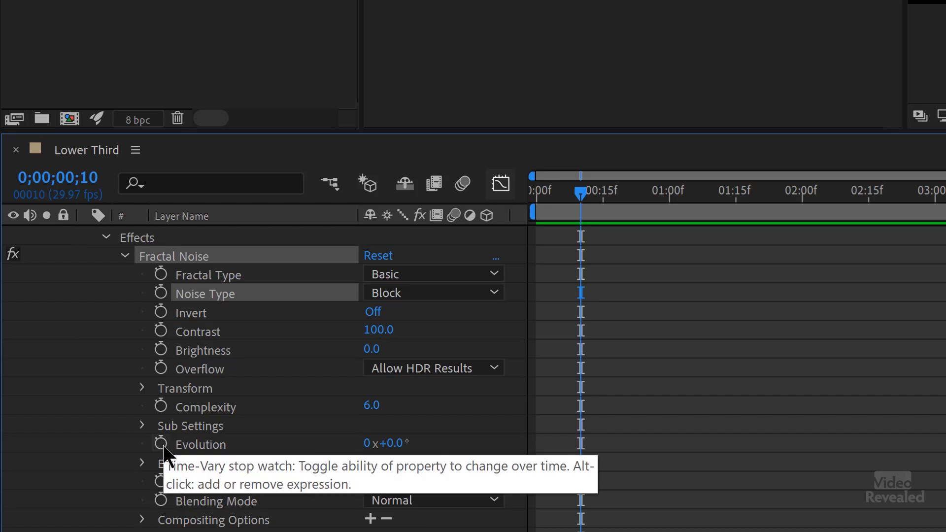
alt+click(160, 444)
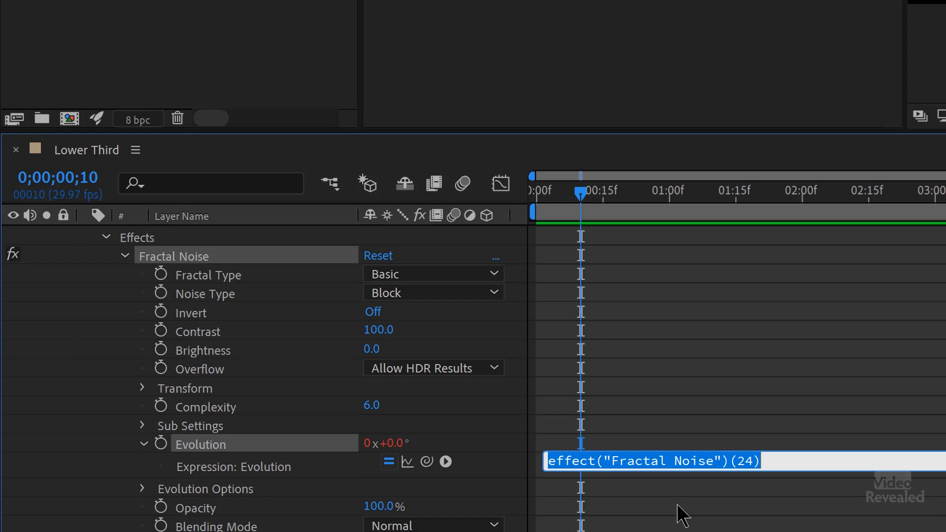
text(time*100)
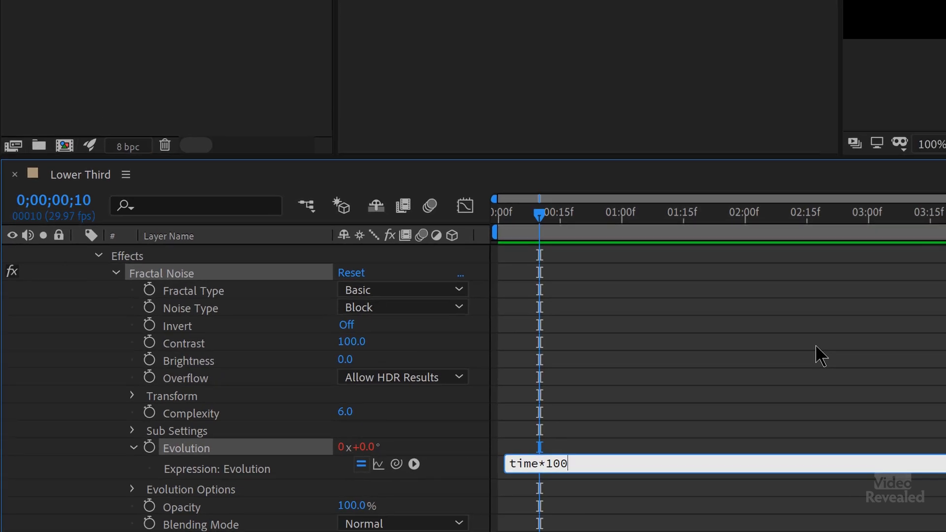
click(878, 336)
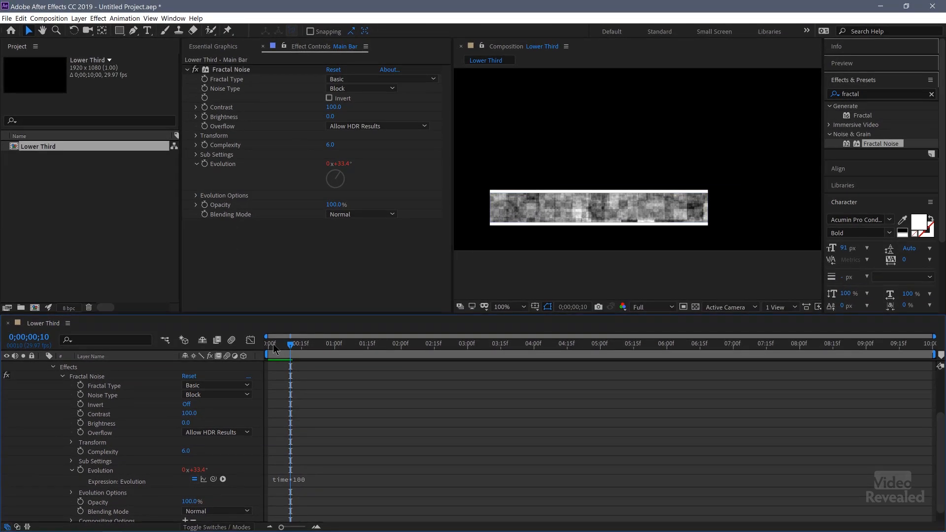
key(Home)
key(space)
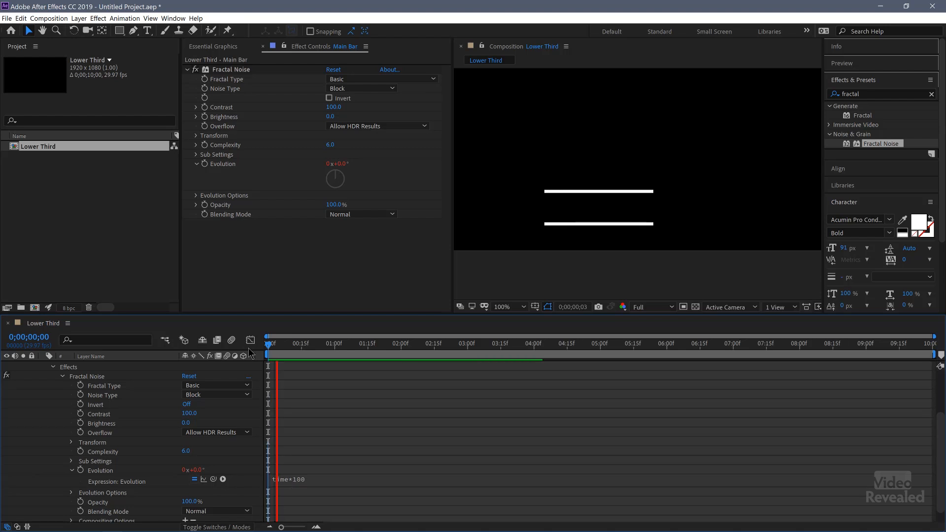
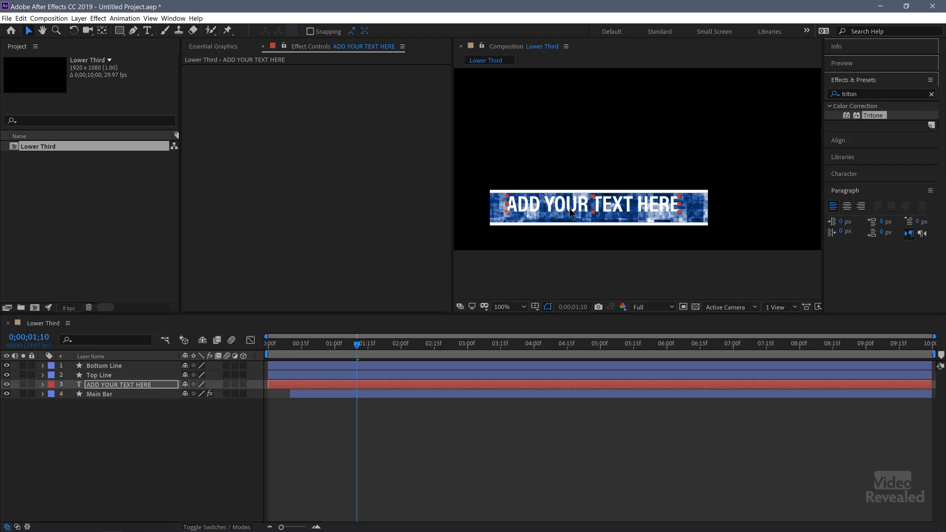
- Shift the text slightly down and left in the bar, find the Typewriter preset with "typewr" and apply it at 0;00;01;11
drag(569, 209, 564, 212)
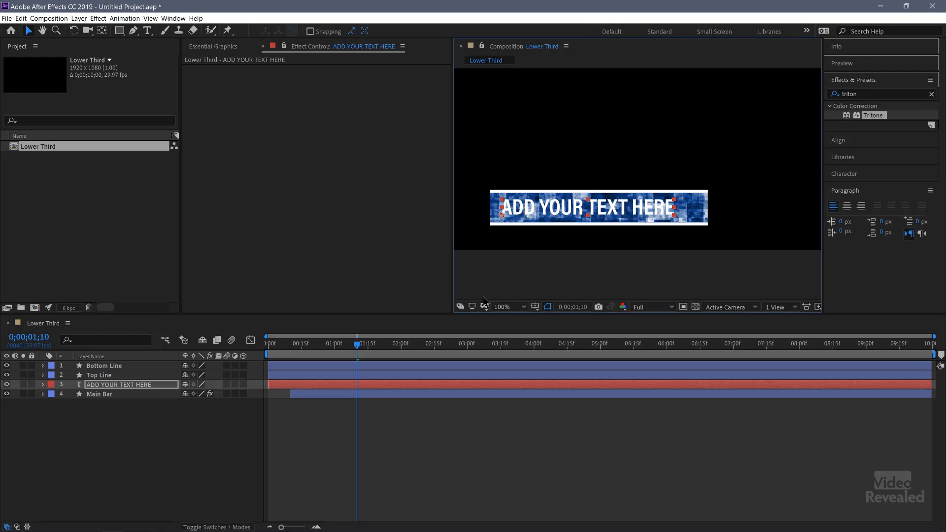
mouse_move(342, 345)
mouse_down()
mouse_move(297, 344)
mouse_move(368, 345)
mouse_move(284, 347)
mouse_move(359, 345)
mouse_up()
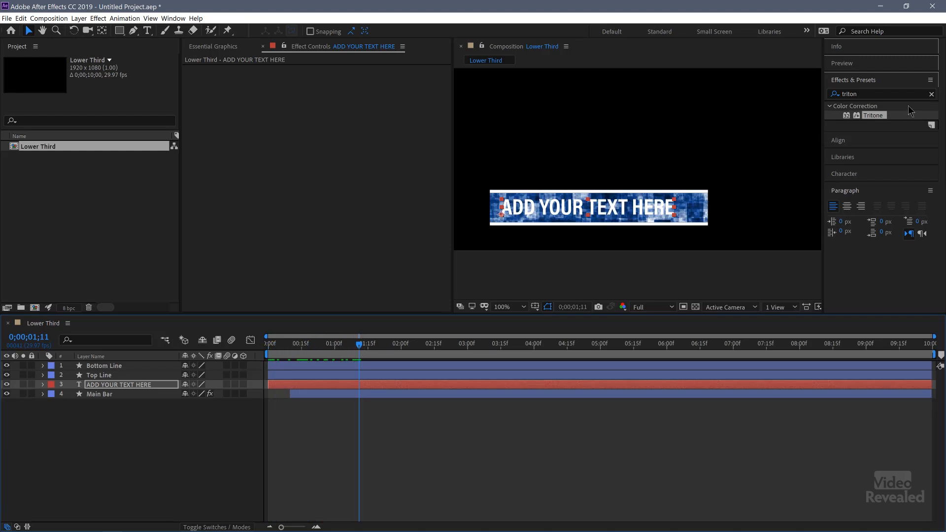
click(866, 92)
drag(835, 109, 775, 113)
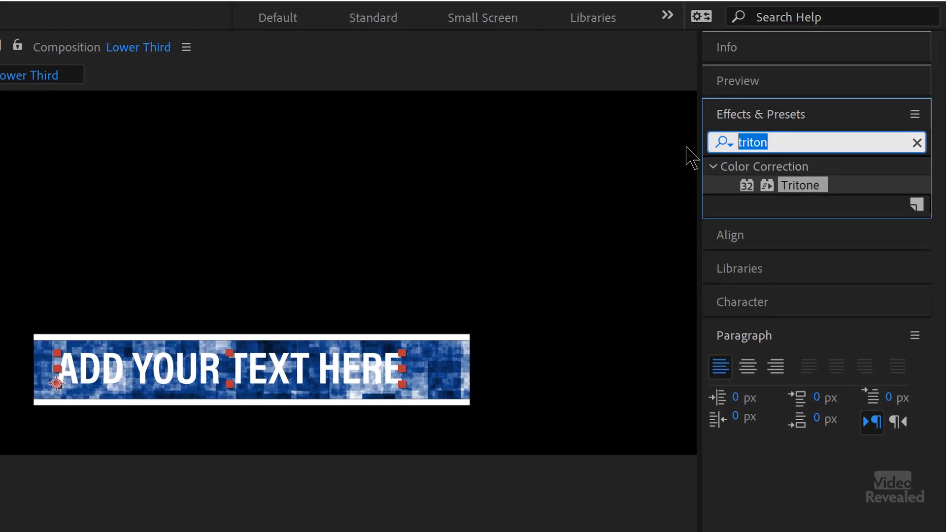
text(typewi)
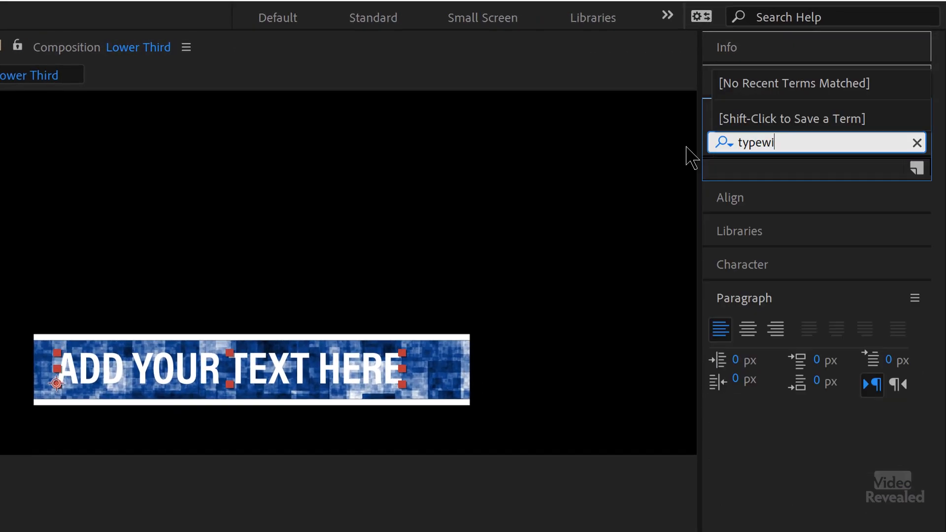
key(BackSpace)
text(r)
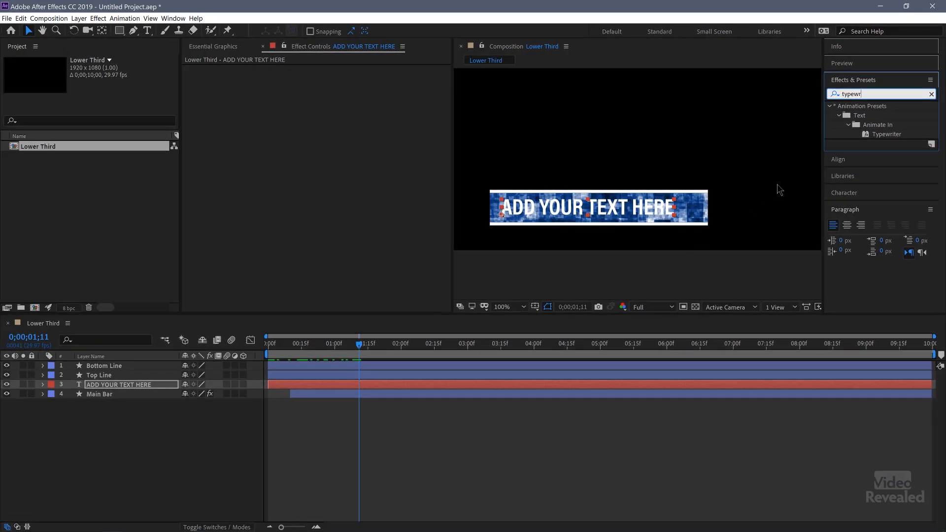
drag(868, 138, 153, 389)
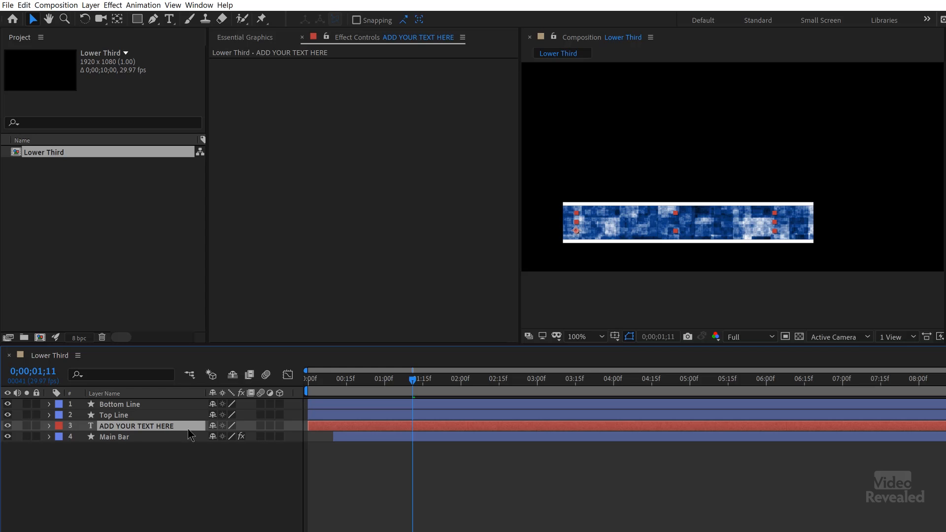
- Reveal the text layer's Range Selector Start keyframes, preview the typing, and move the last keyframe earlier, to just past 3 seconds
key(u)
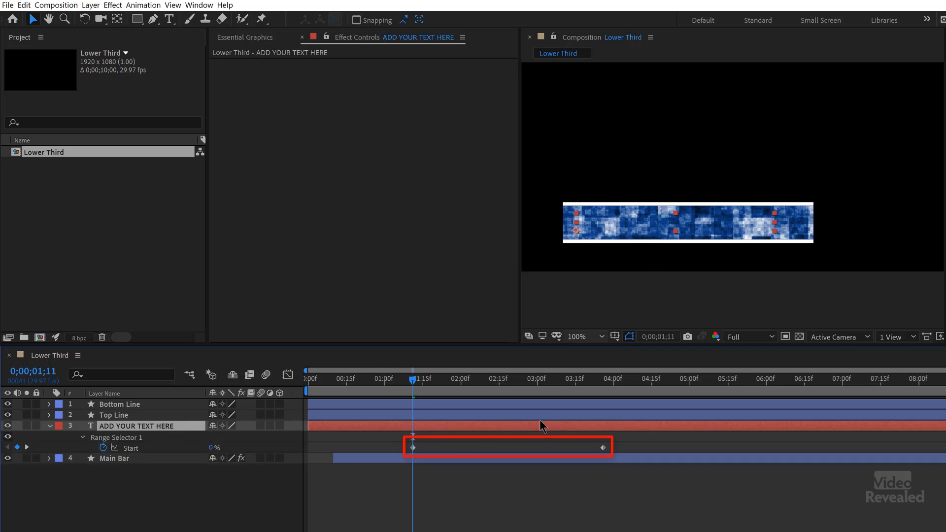
key(space)
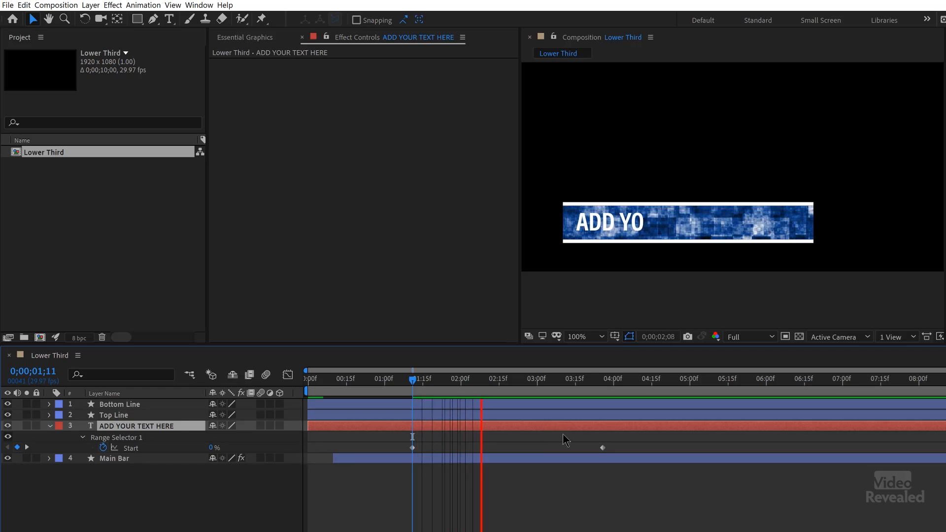
drag(602, 447, 517, 447)
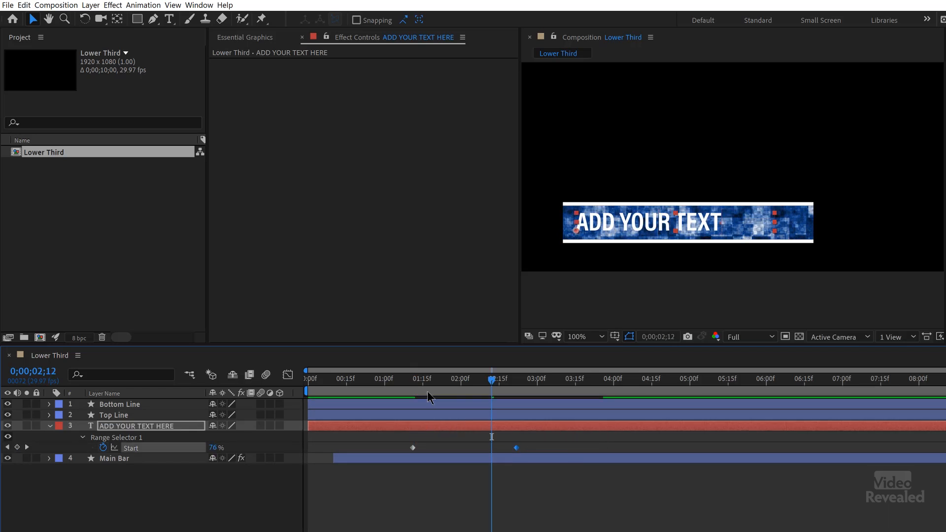
drag(434, 390, 418, 387)
key(space)
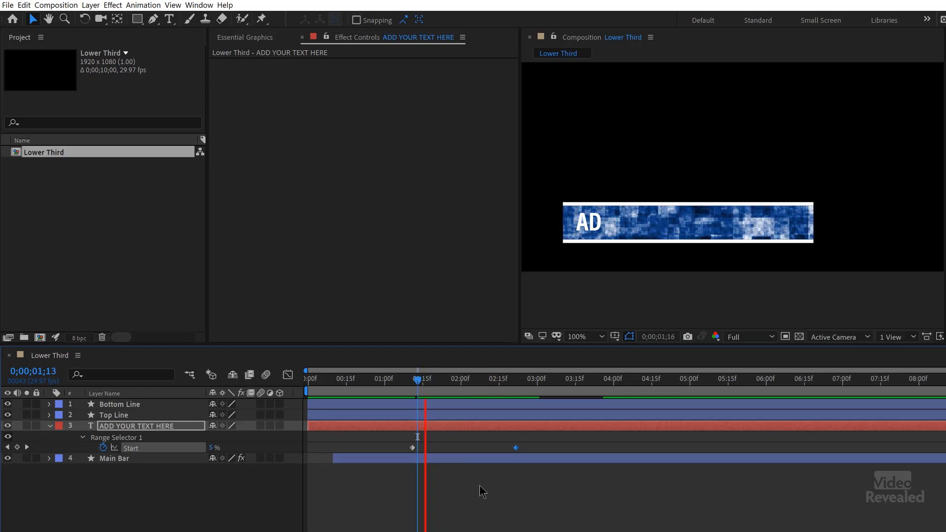
key(space)
drag(515, 448, 548, 447)
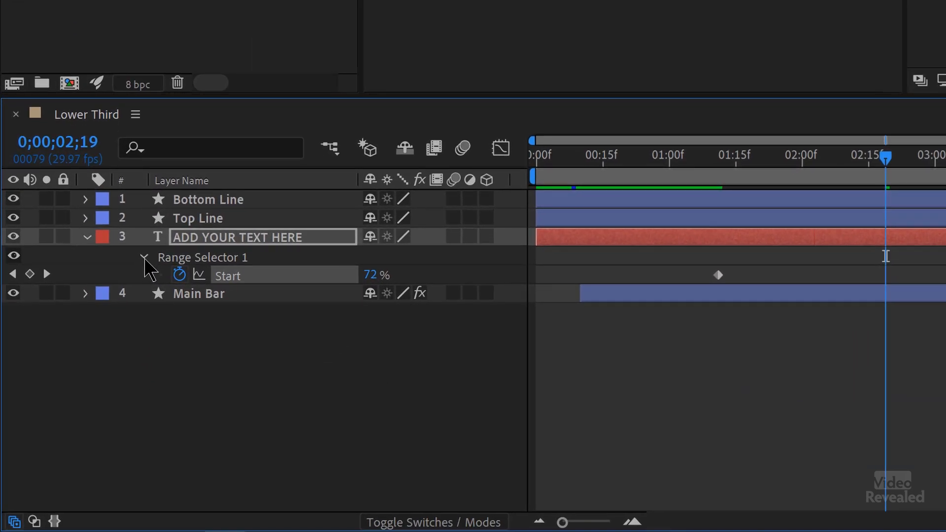
- Turn on Randomize Order in the Advanced settings of the text's Range Selector 1 and preview the text animation
click(134, 290)
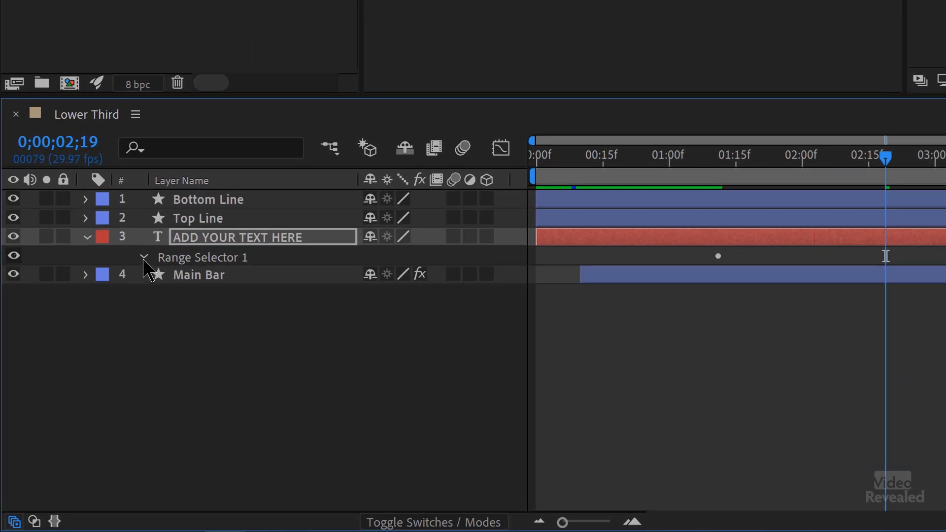
click(144, 257)
click(144, 257)
click(142, 257)
click(162, 333)
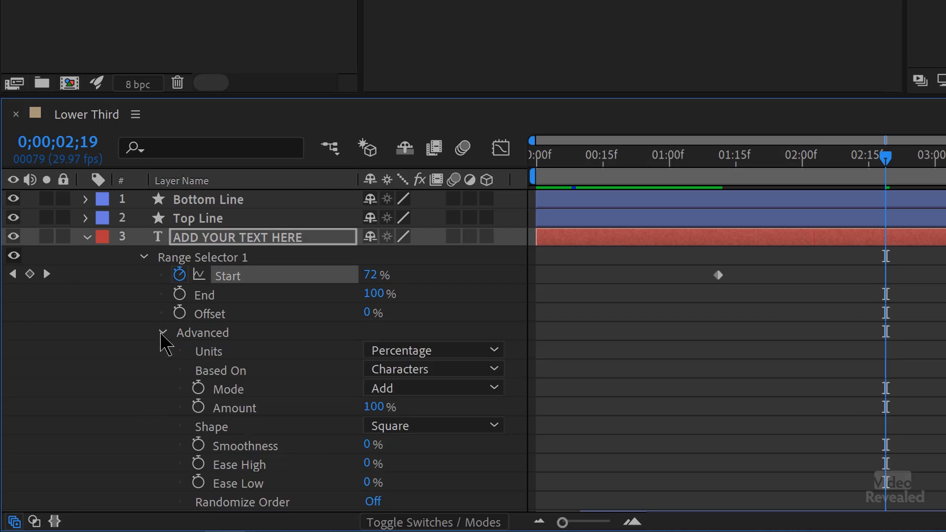
scroll(202, 340, down, 1)
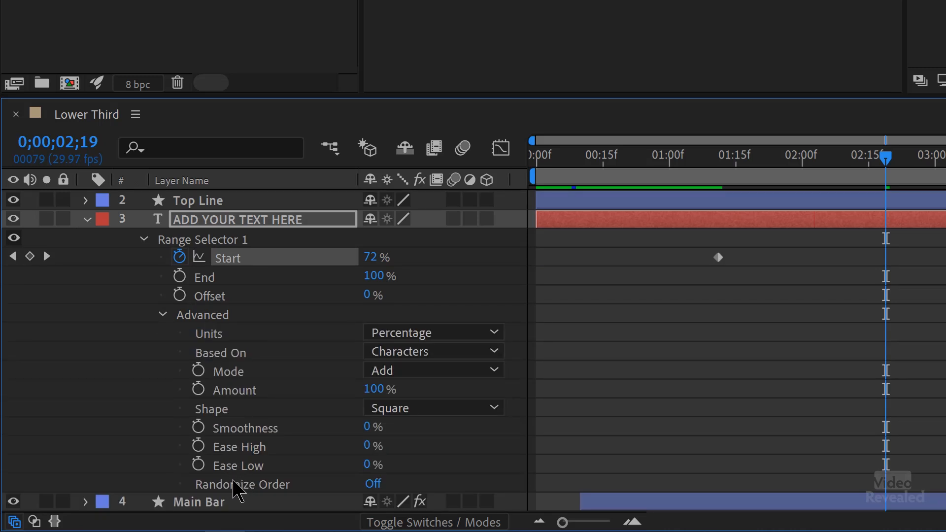
click(373, 484)
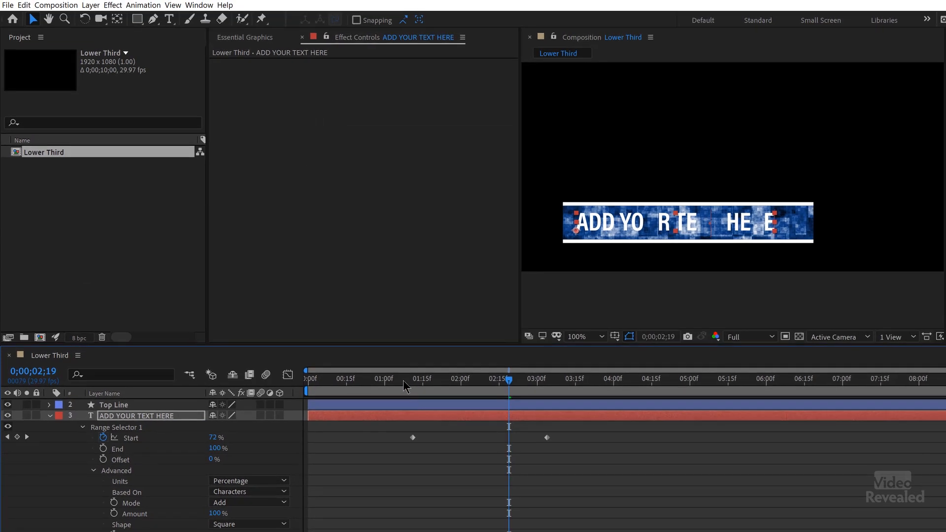
click(403, 380)
key(space)
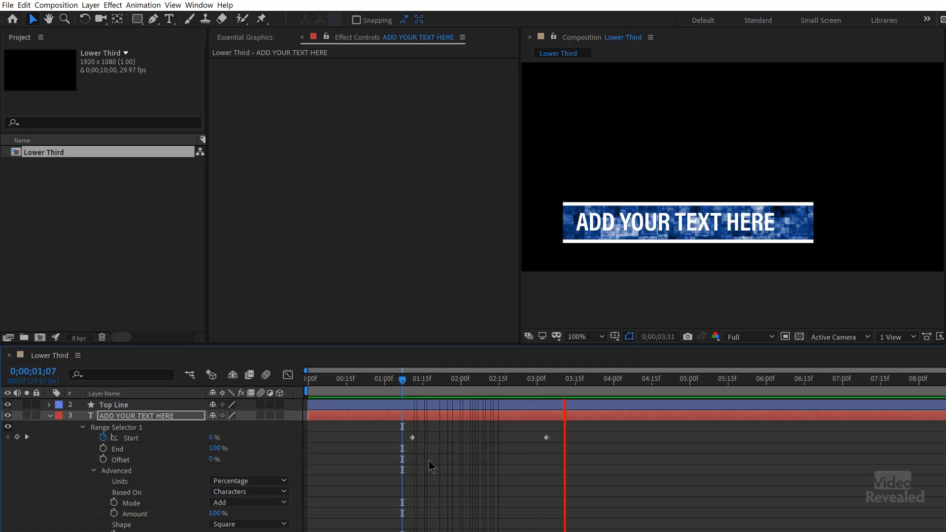
key(space)
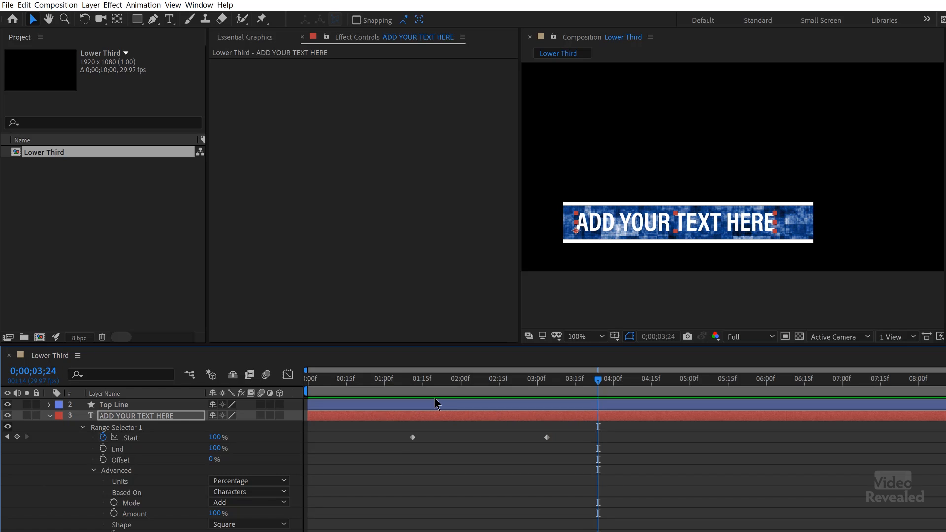
- Collapse the text layer's properties and create an adjustment layer directly above the Main Bar layer
click(50, 417)
click(141, 459)
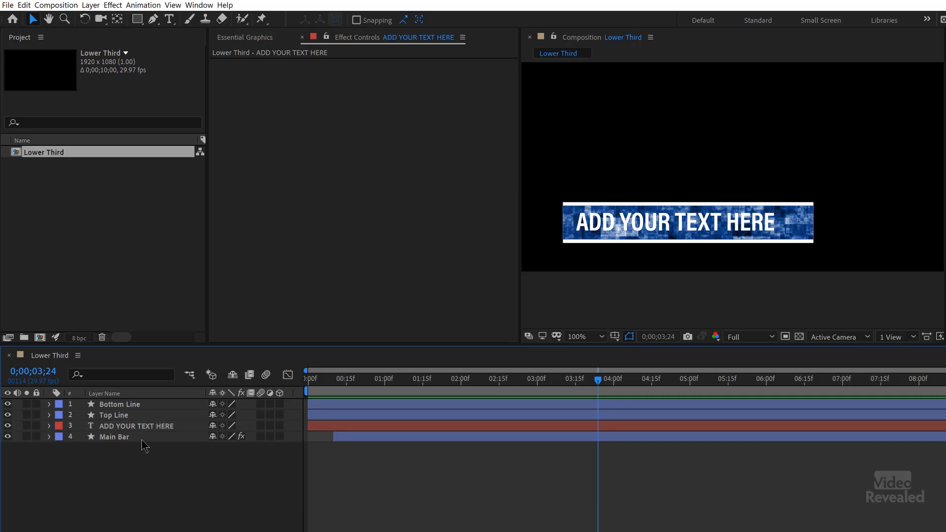
click(128, 437)
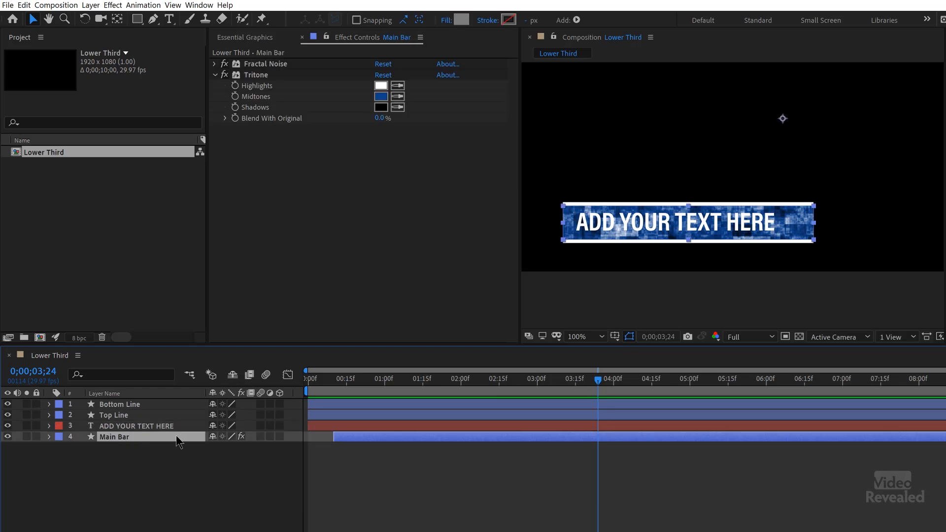
click(91, 5)
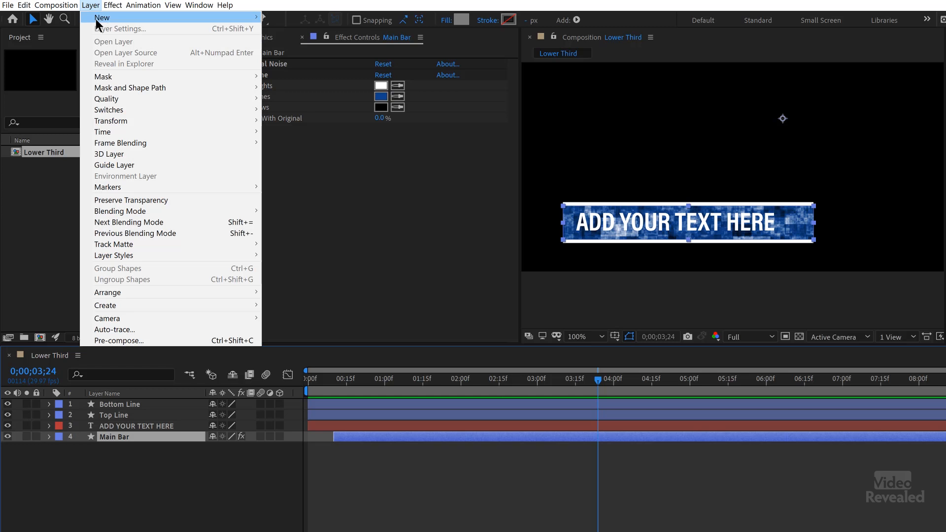
mouse_move(95, 19)
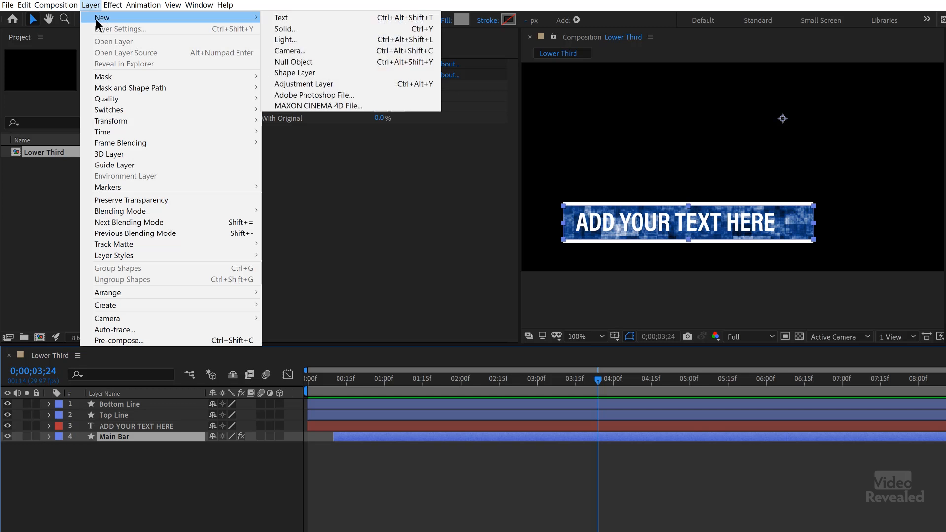
click(345, 84)
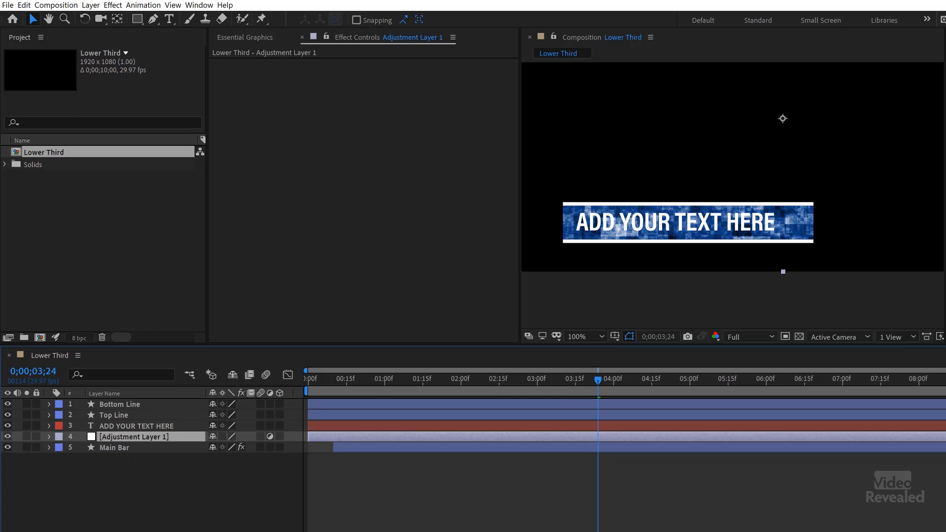
- Find the CC Griddler effect by searching for "griddl" and apply it to the adjustment layer
drag(789, 142, 707, 141)
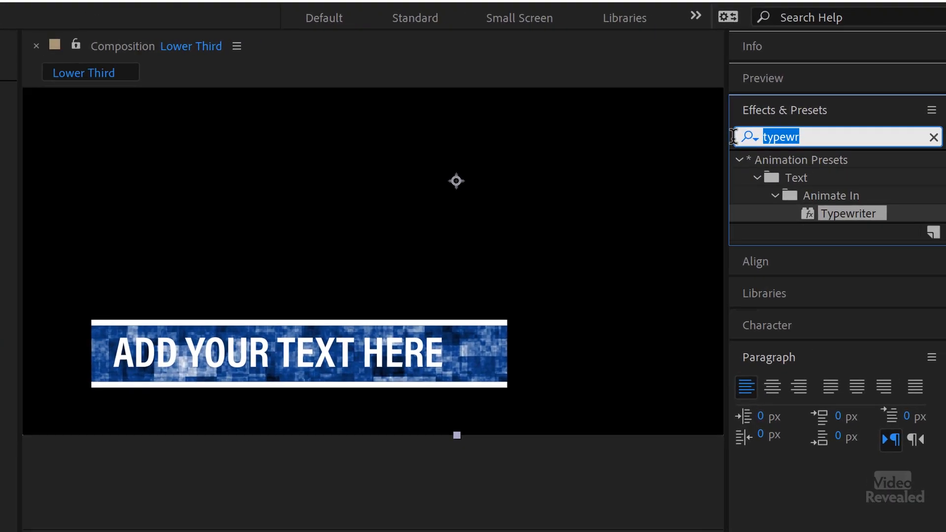
text(griddl)
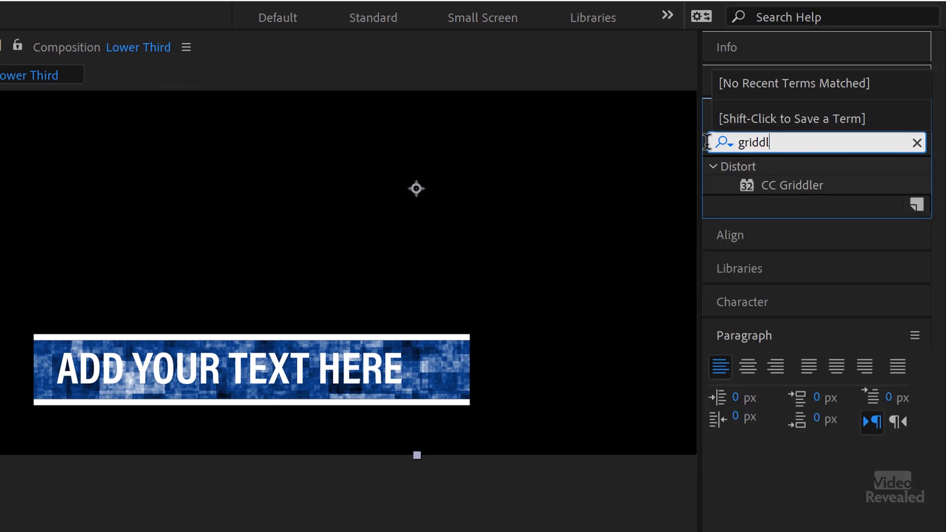
click(783, 186)
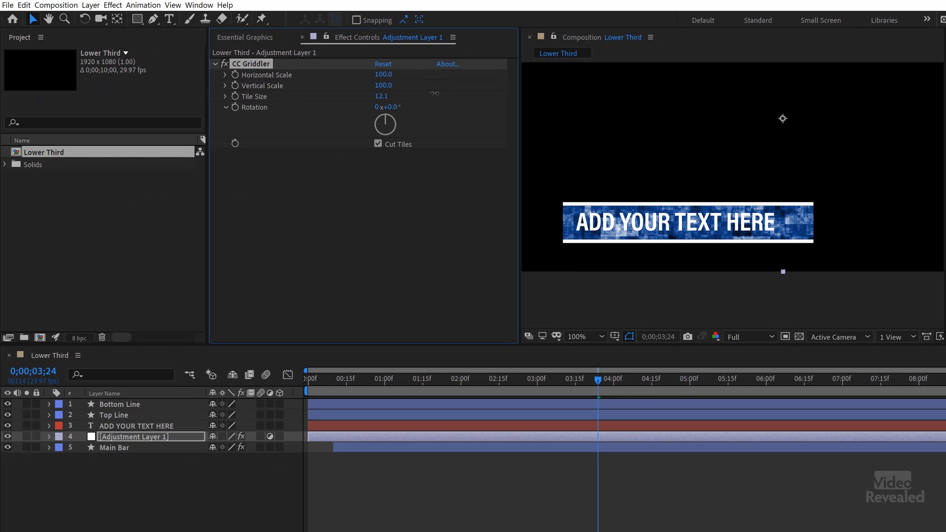
- Try out different Horizontal Scale and Tile Size values on CC Griddler and restore the effect's default settings
drag(266, 75, 319, 76)
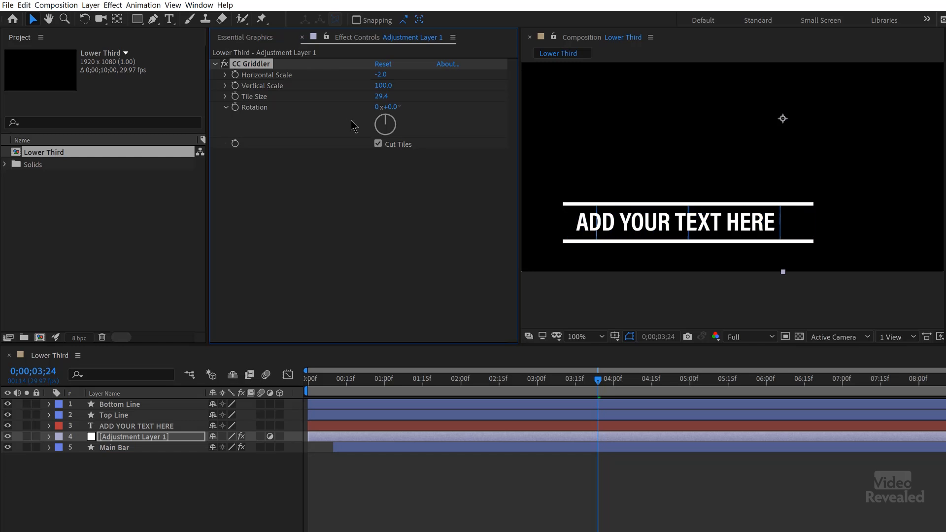
click(378, 144)
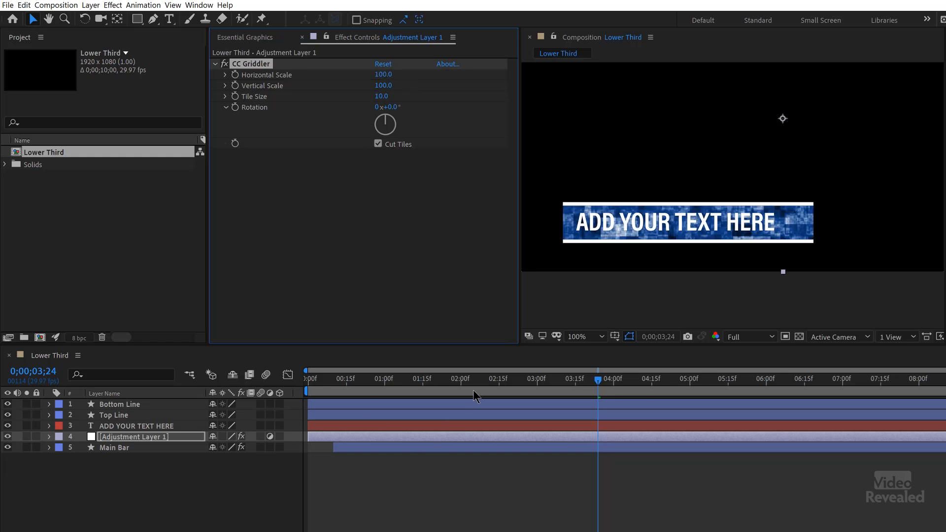
- Move the playhead to the Top Line layer's second Scale keyframe at 0;00;00;10 and collapse the layer's properties
drag(466, 378, 344, 383)
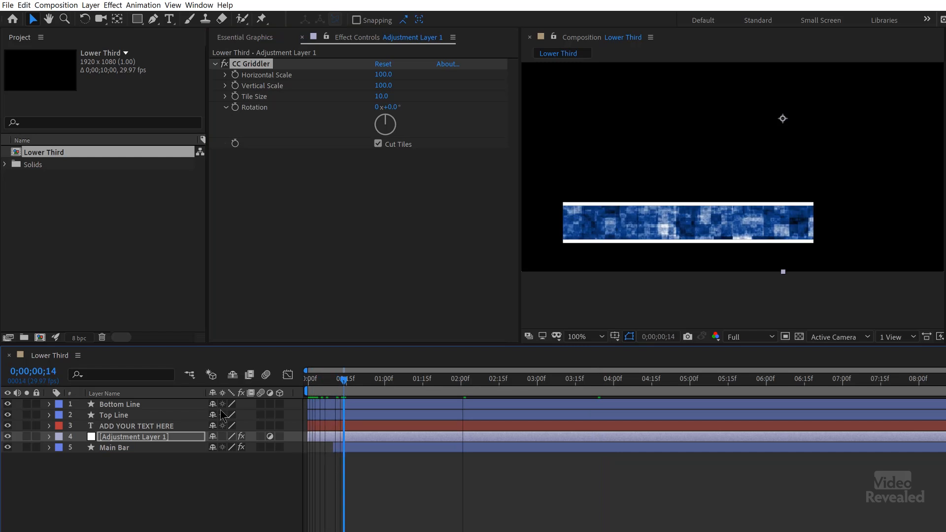
click(133, 415)
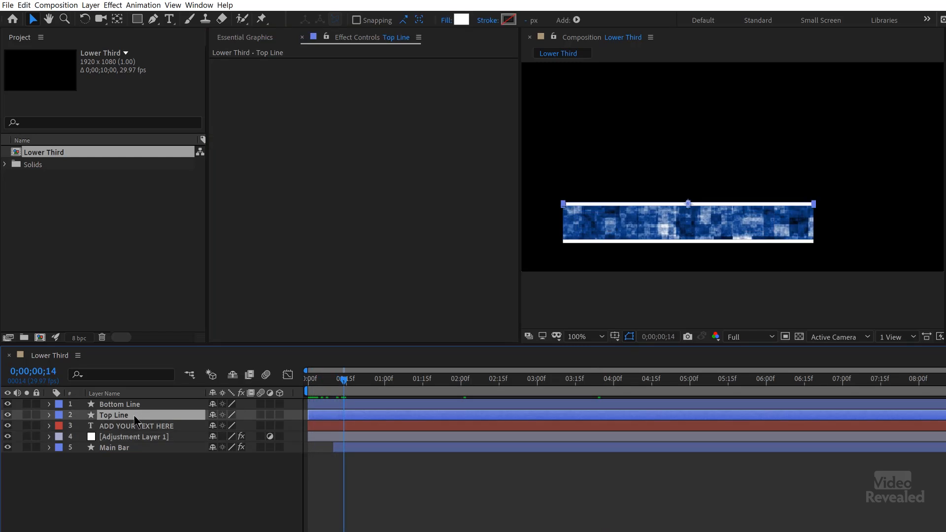
key(u)
drag(341, 384, 333, 384)
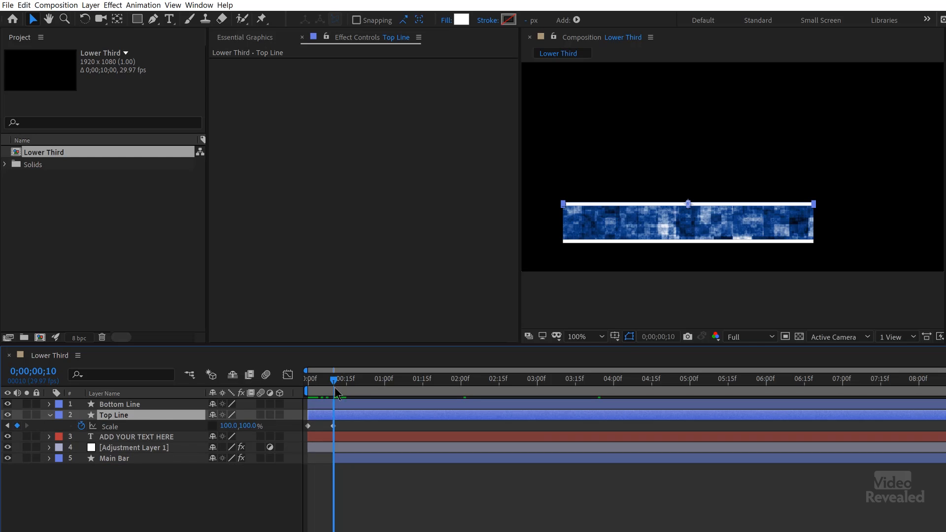
click(52, 415)
- Turn on keyframing for CC Griddler's Horizontal Scale, Vertical Scale and Tile Size on the adjustment layer
click(141, 435)
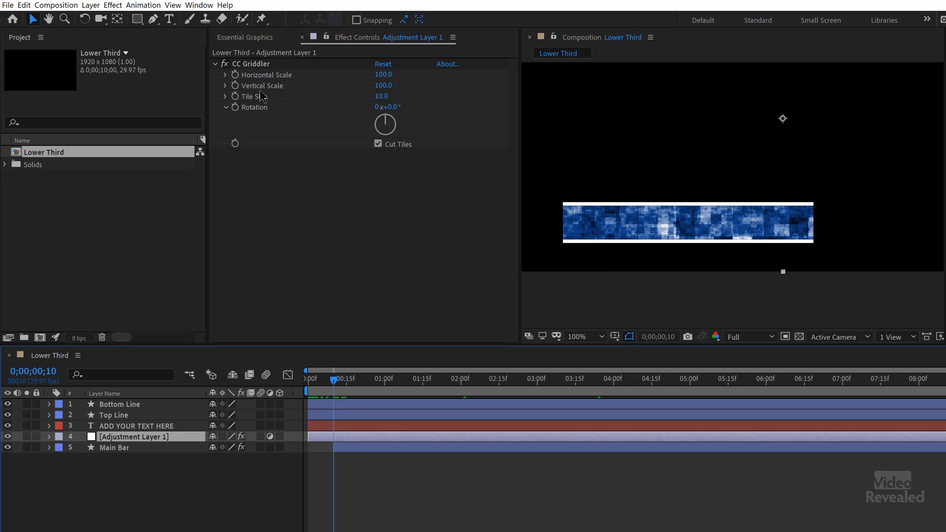
click(235, 76)
click(235, 84)
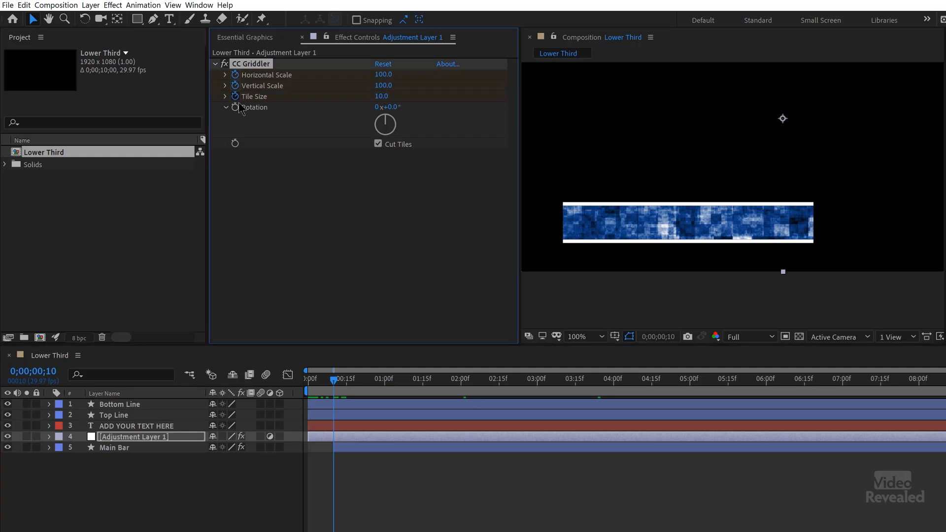
- Set CC Griddler's Horizontal Scale and Vertical Scale to 20 and its Tile Size to 1 at 0;00;00;10
click(385, 75)
text(20)
key(Tab)
text(20)
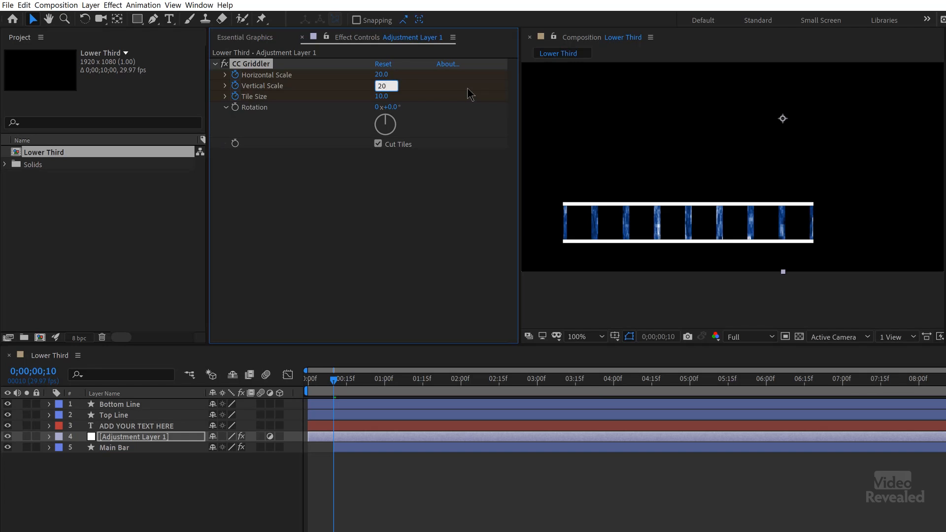
key(Tab)
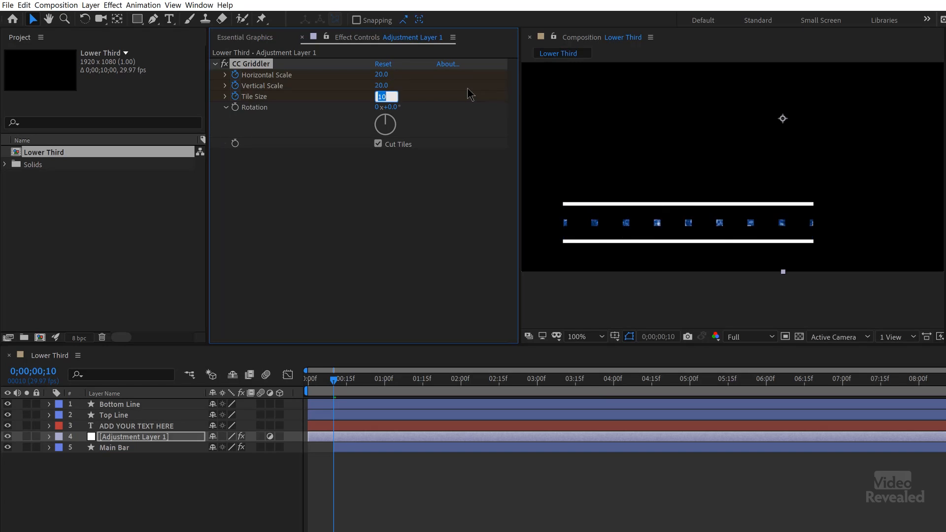
text(1)
key(Tab)
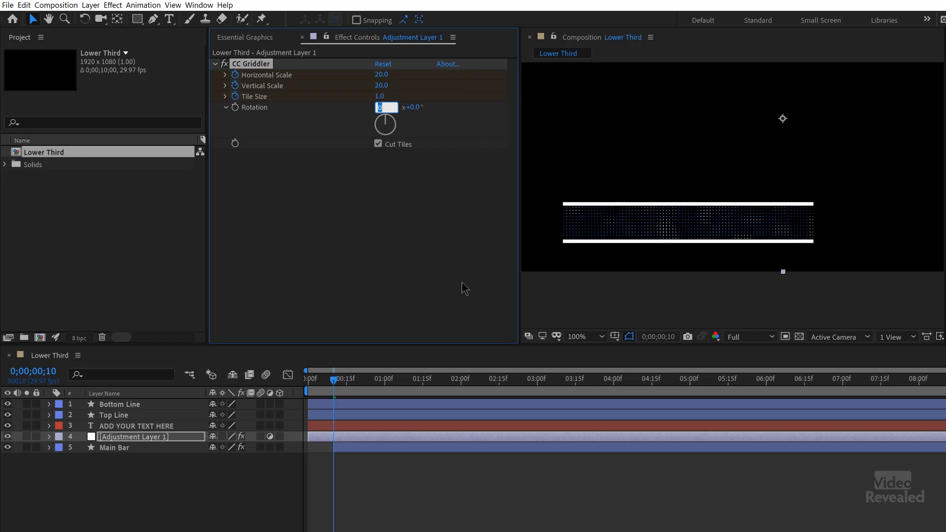
- At 0;00;01;01, keyframe CC Griddler's Horizontal Scale and Vertical Scale at 115 and its Tile Size at 10
drag(337, 380, 395, 383)
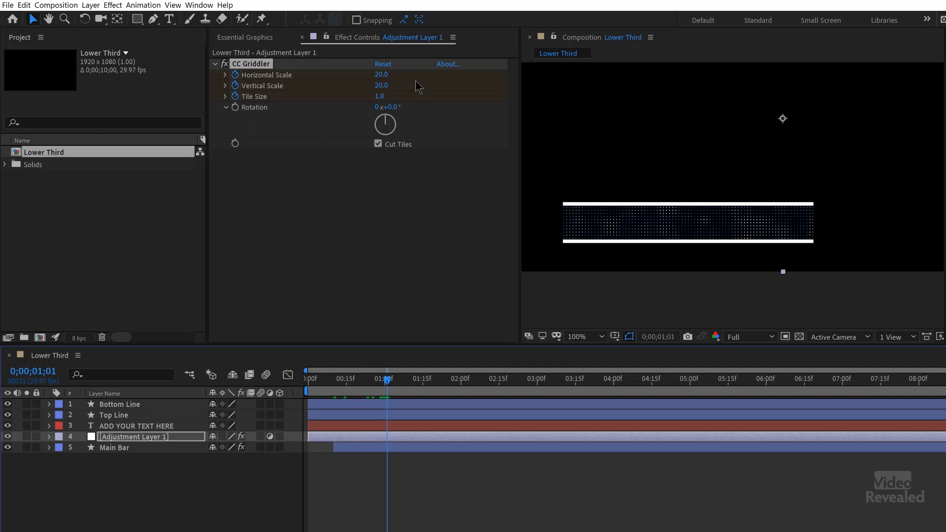
click(383, 74)
text(1)
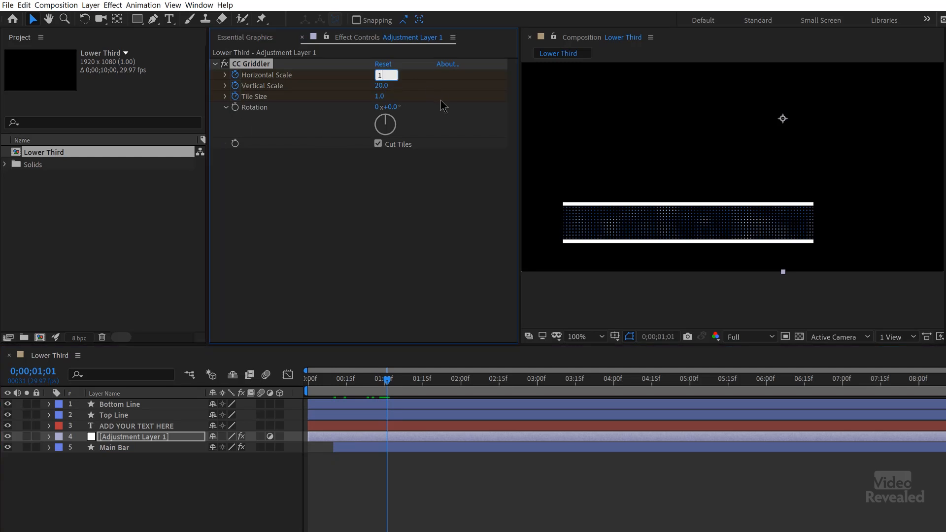
text(15)
key(Tab)
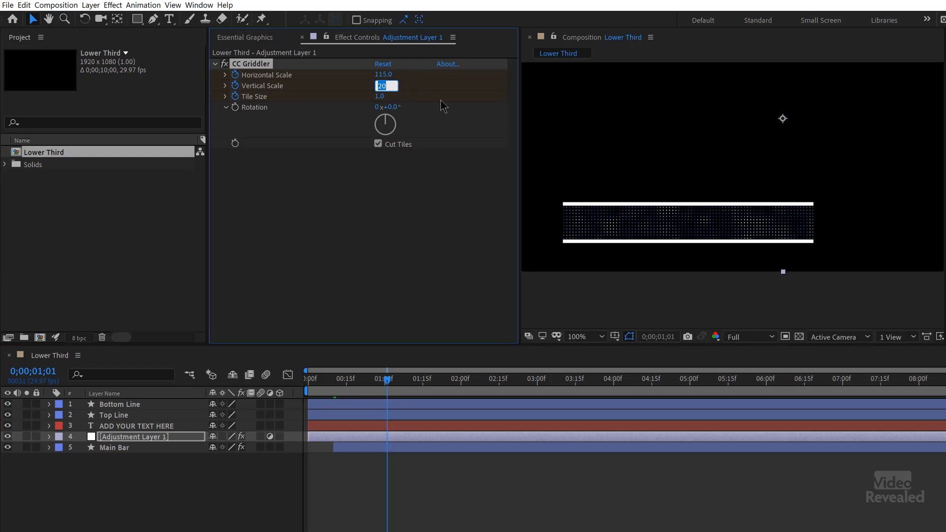
text(115)
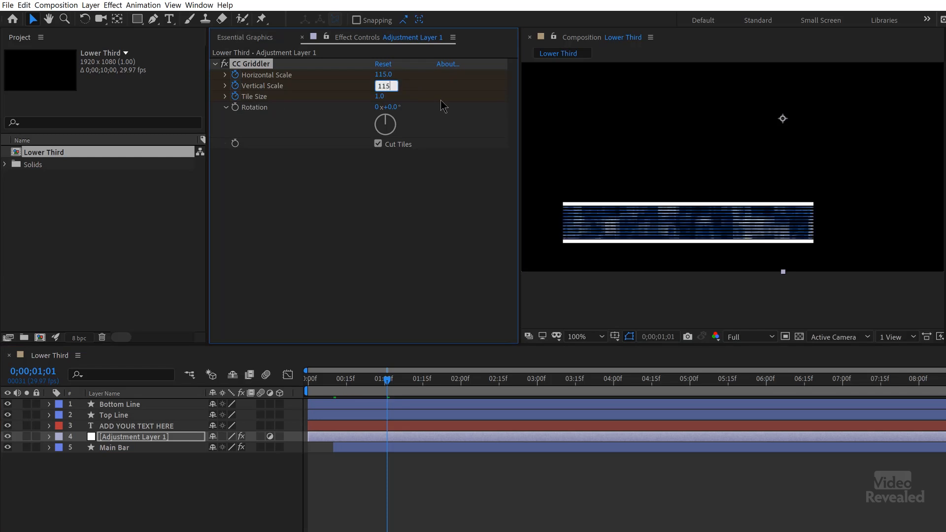
key(Tab)
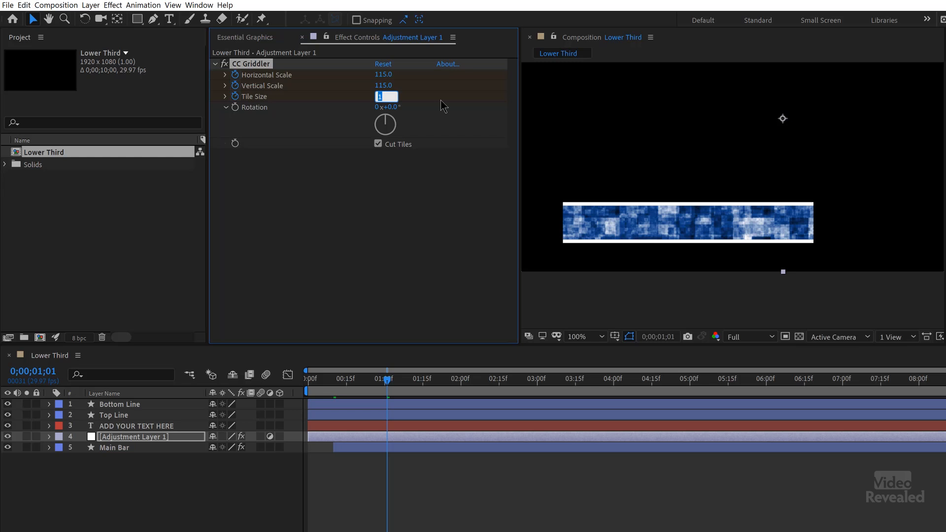
text(10)
key(Return)
- Preview the whole lower third animation from the beginning of the composition
drag(326, 384, 303, 383)
key(space)
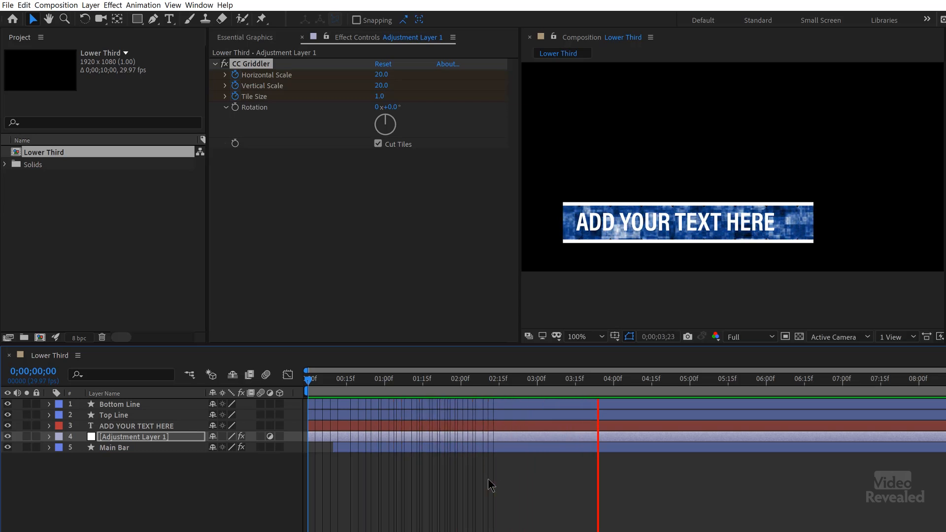
key(space)
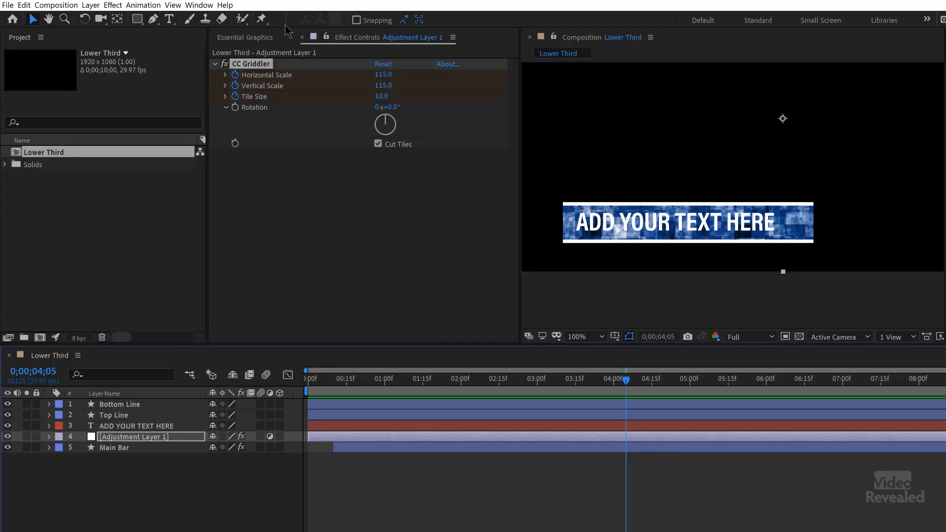
- Open Essential Graphics and choose the Lower Third composition as the master
click(260, 38)
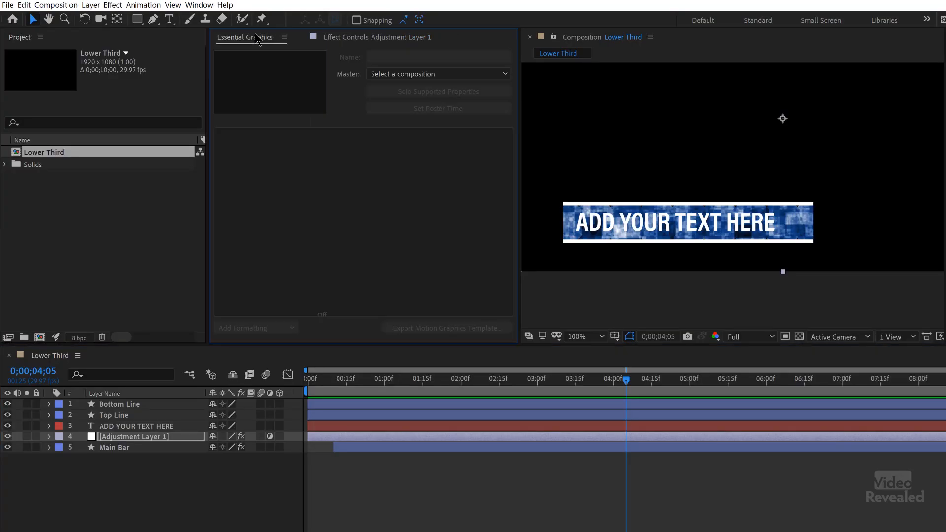
click(506, 77)
click(415, 104)
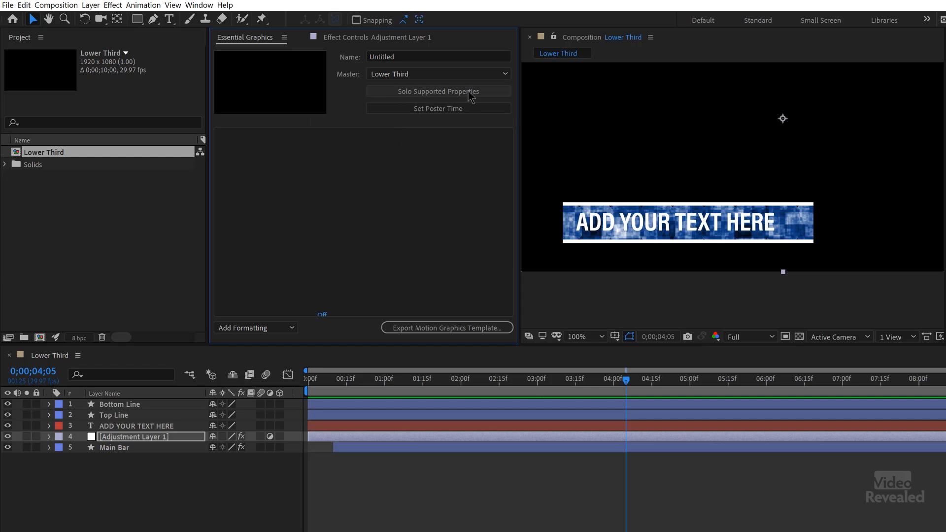
- Solo the supported properties, look through what each layer offers for the template, and collapse all layers again
click(484, 91)
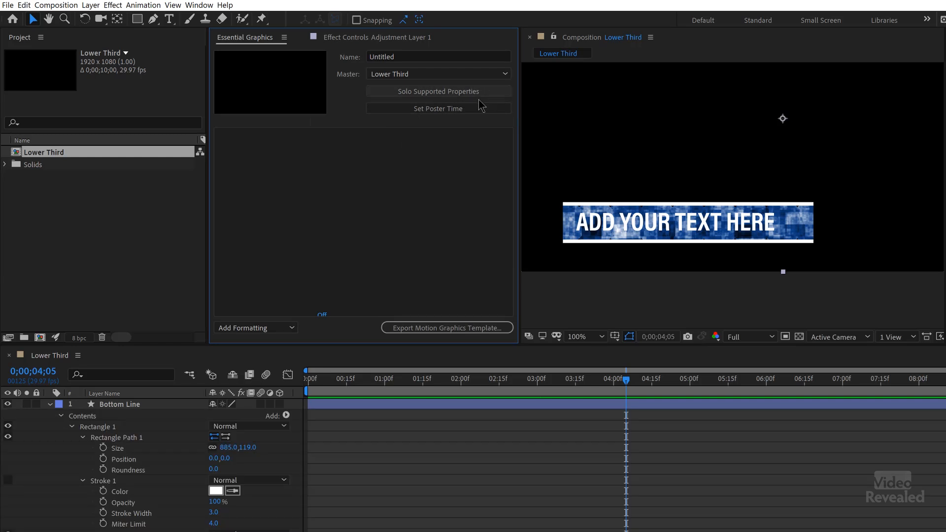
scroll(256, 481, down, 10)
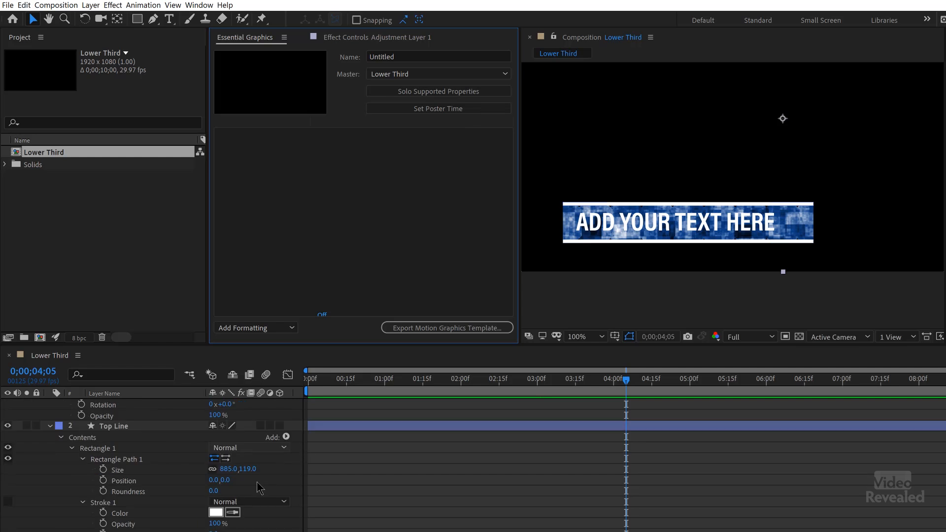
scroll(257, 488, down, 15)
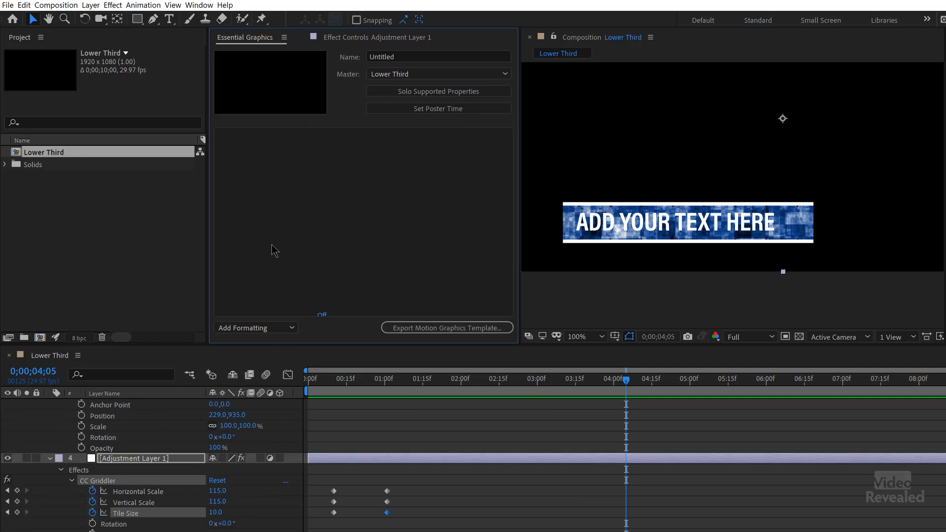
scroll(155, 479, up, 10)
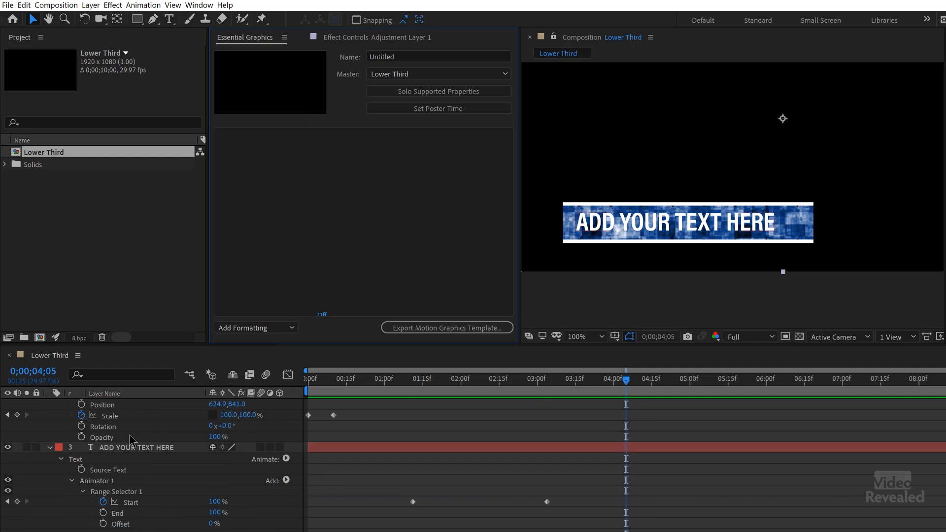
scroll(132, 440, up, 3)
click(116, 513)
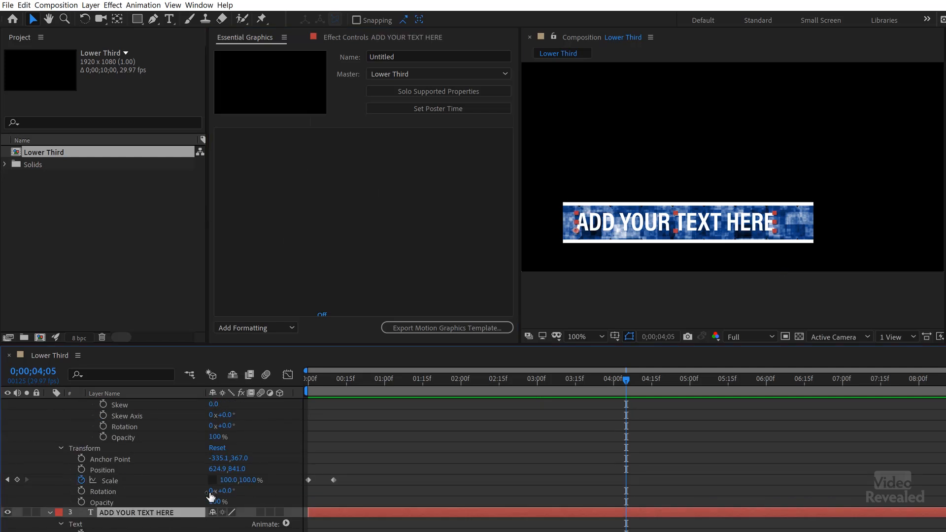
key(ctrl+a)
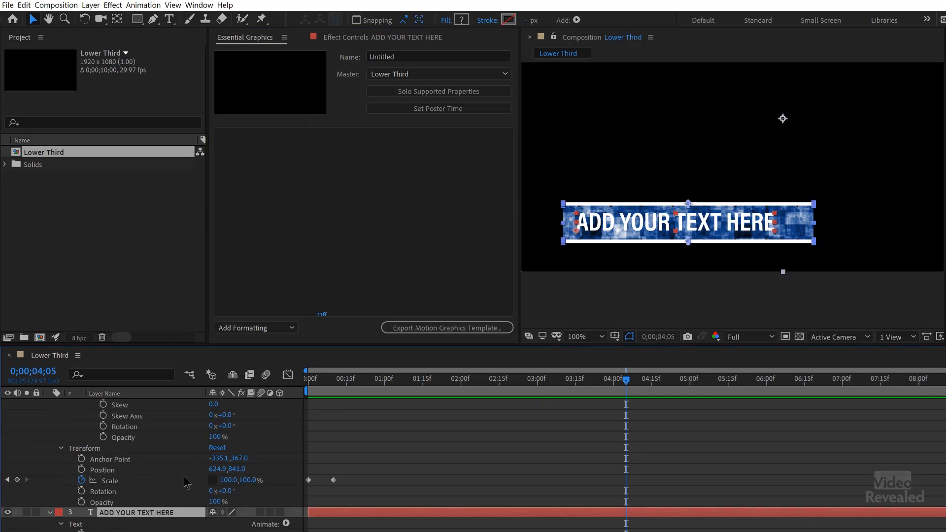
scroll(186, 483, up, 5)
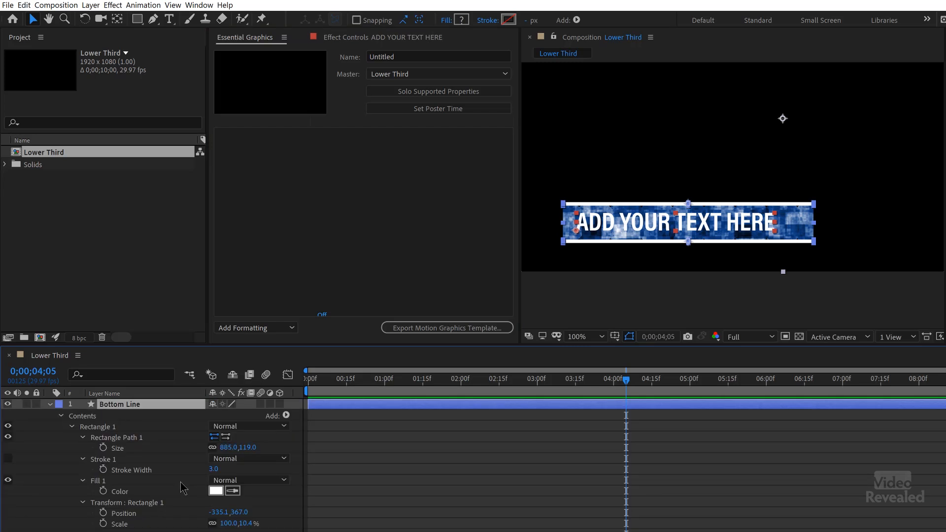
key(u)
click(161, 499)
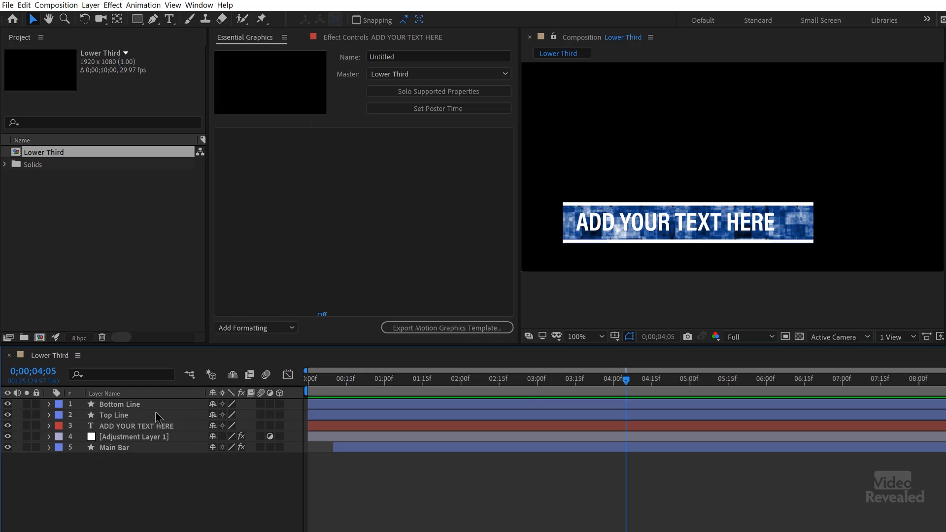
- Reveal the ADD YOUR TEXT HERE layer's Source Text property and add it to Essential Graphics
click(110, 426)
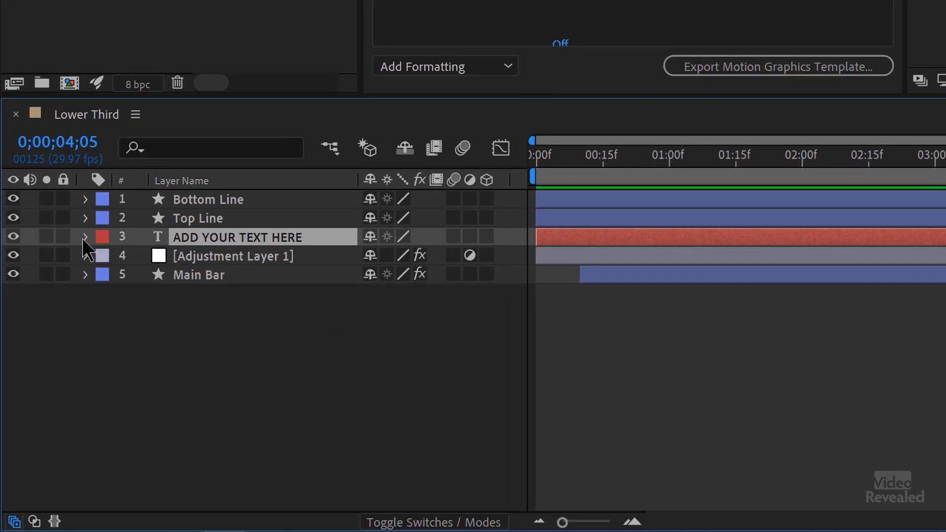
click(85, 237)
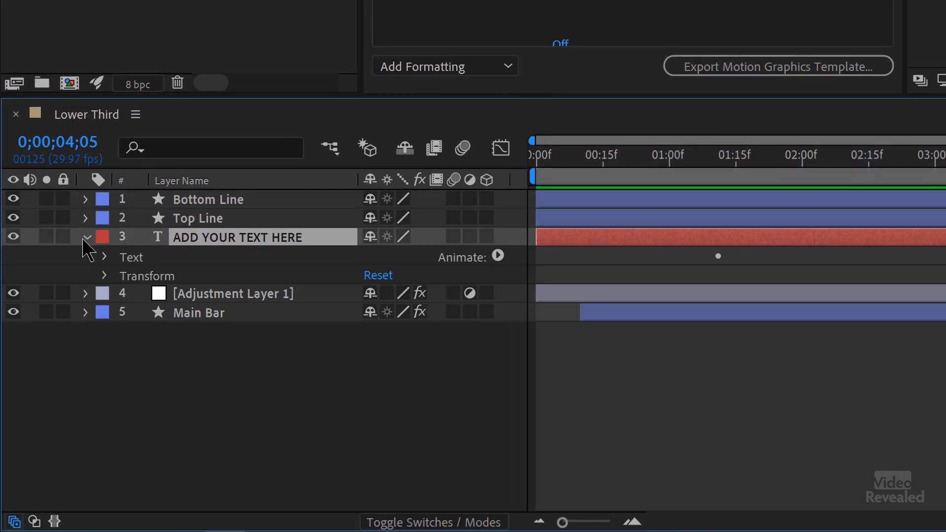
click(106, 257)
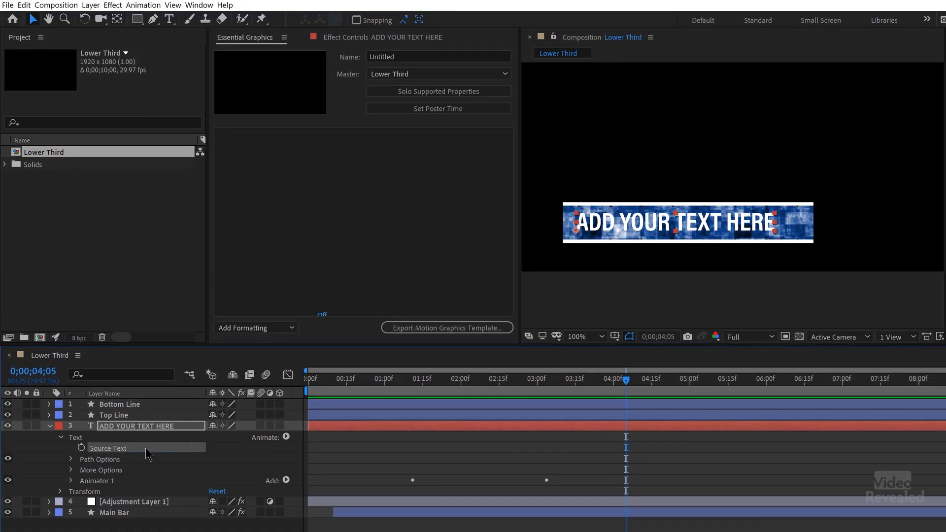
click(255, 275)
drag(245, 253, 261, 226)
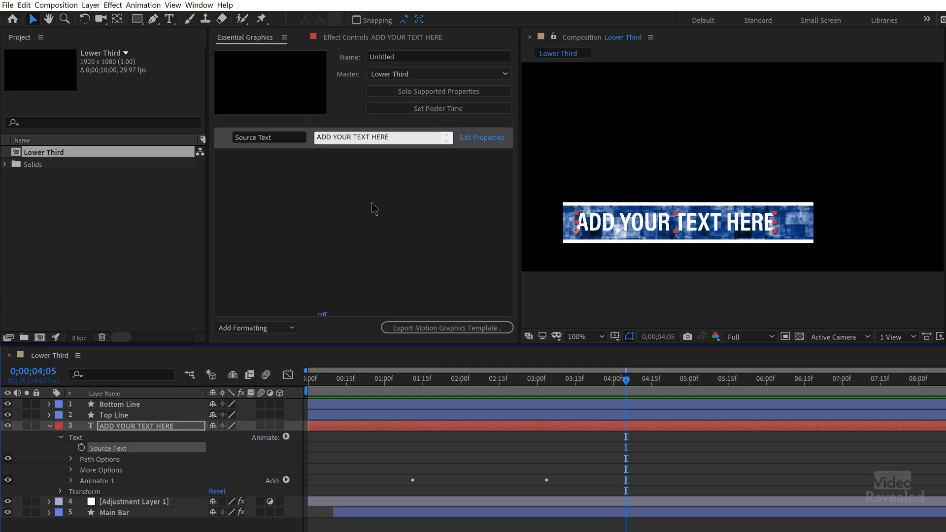
- Enable custom font selection and font size adjustment in the Source Text control's properties
click(491, 141)
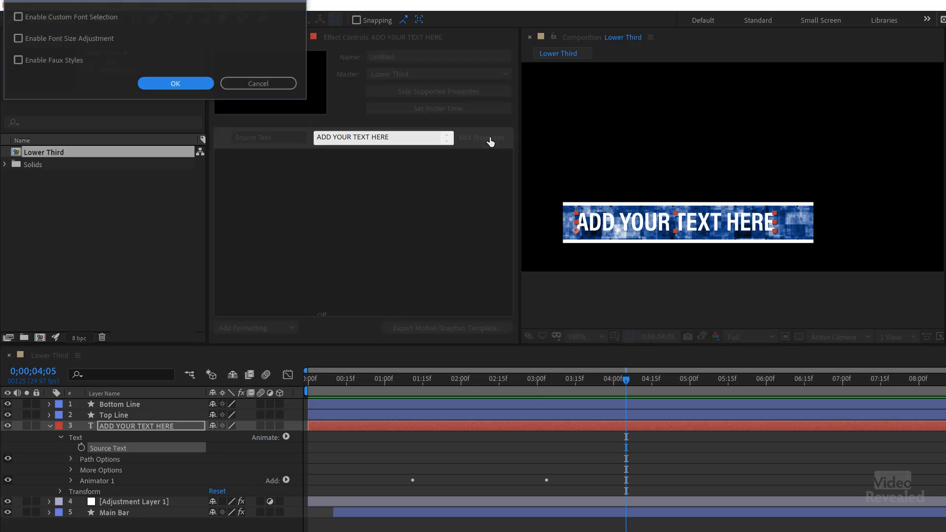
click(62, 16)
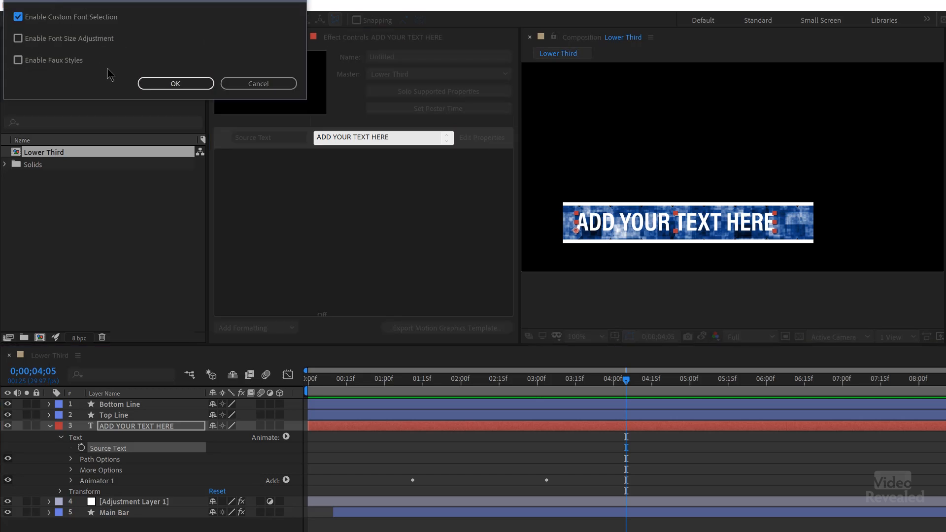
click(96, 39)
click(183, 85)
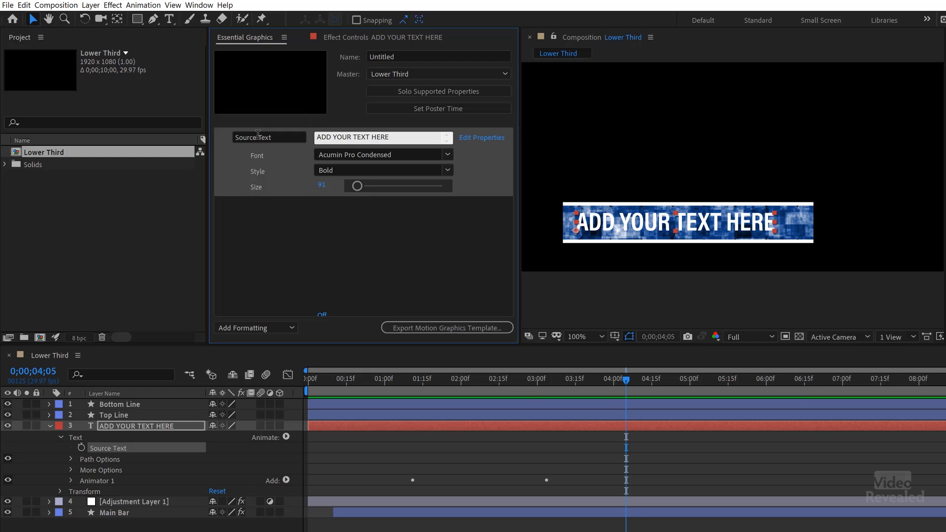
- Rename the Source Text control to "Add Text" and collapse the text layer's properties
click(278, 136)
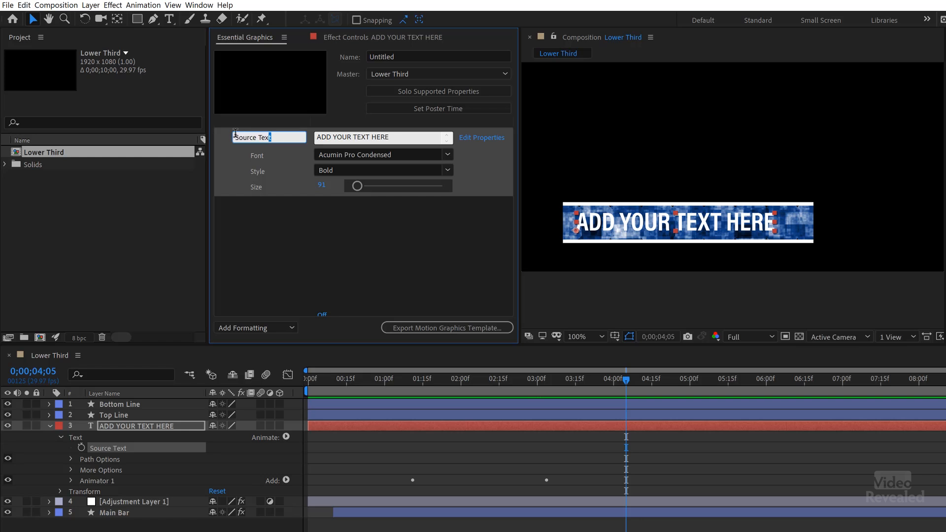
text(Add)
key(Return)
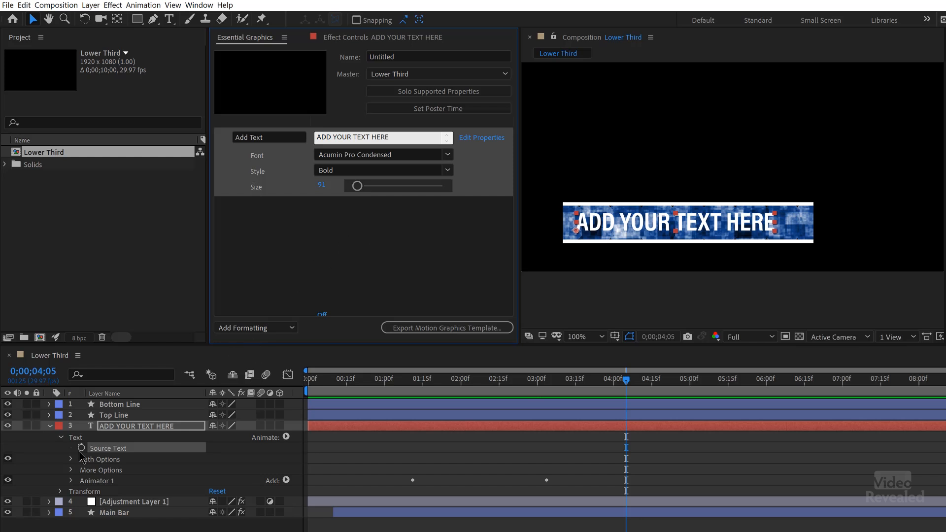
click(48, 426)
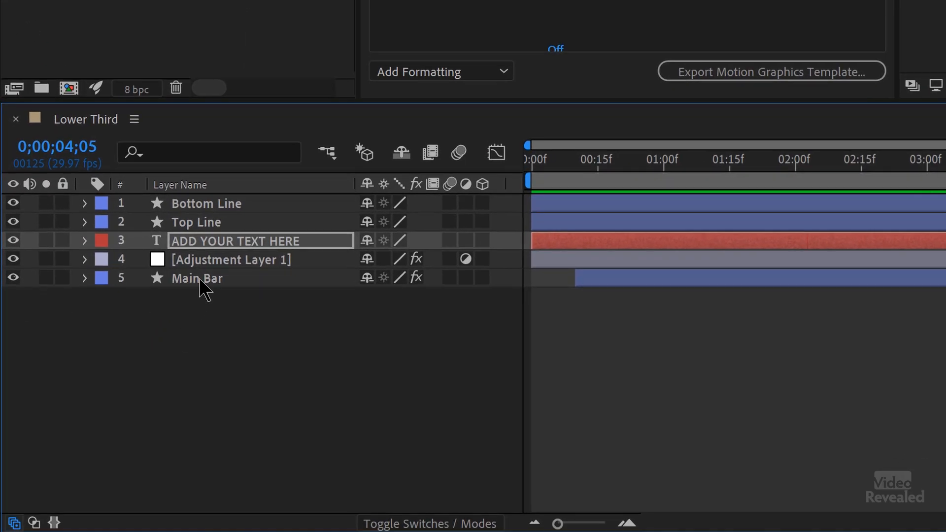
- Reveal the Main Bar layer's Fractal Noise settings and add its Contrast property to Essential Graphics
click(115, 451)
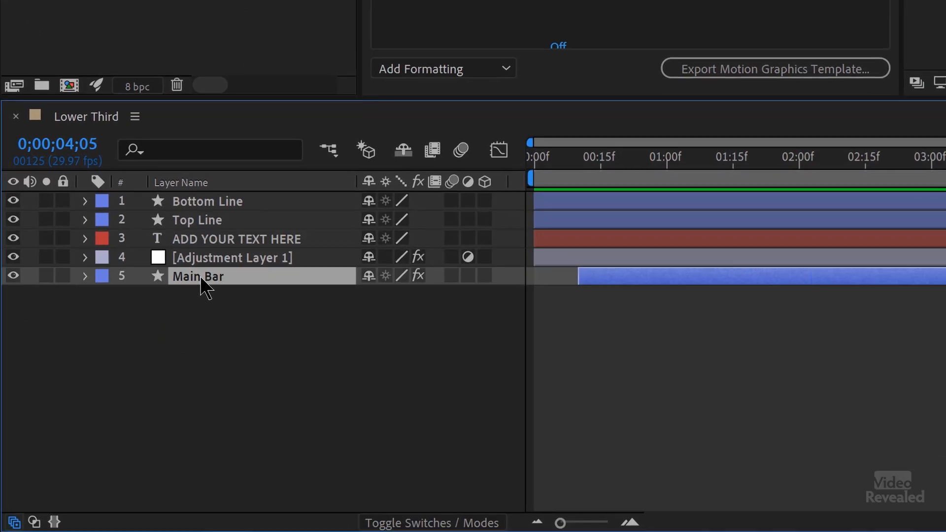
click(85, 275)
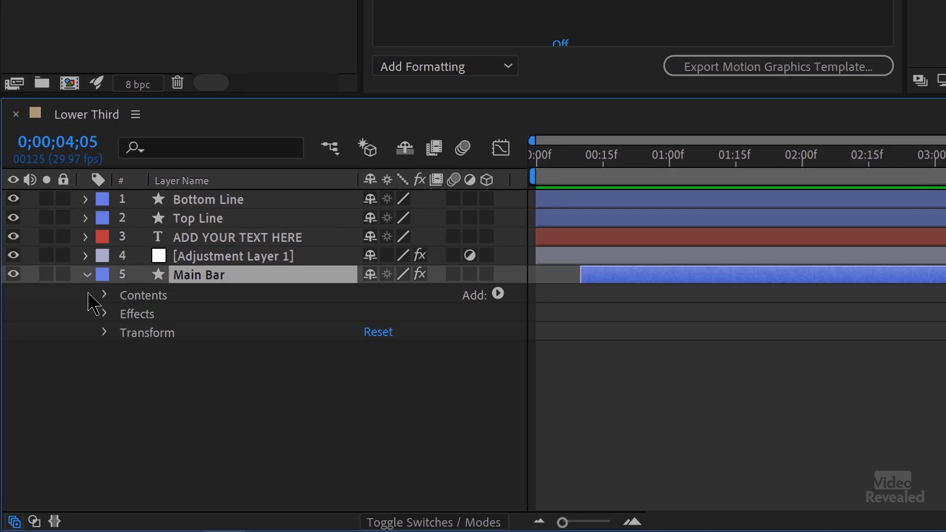
click(105, 314)
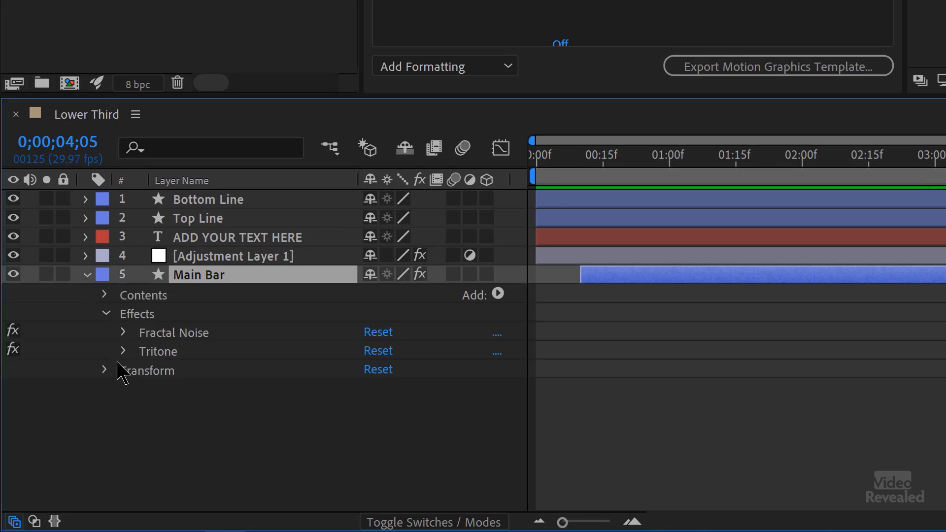
click(123, 332)
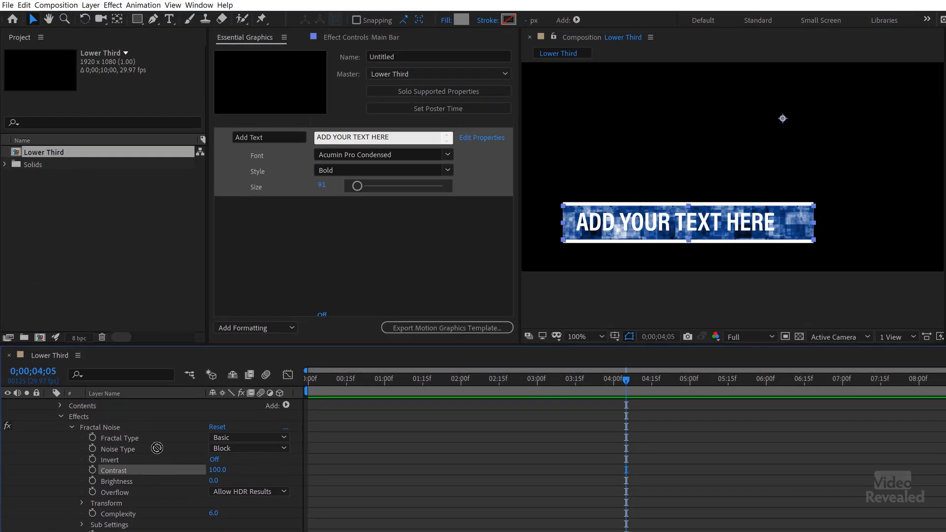
drag(231, 318, 269, 252)
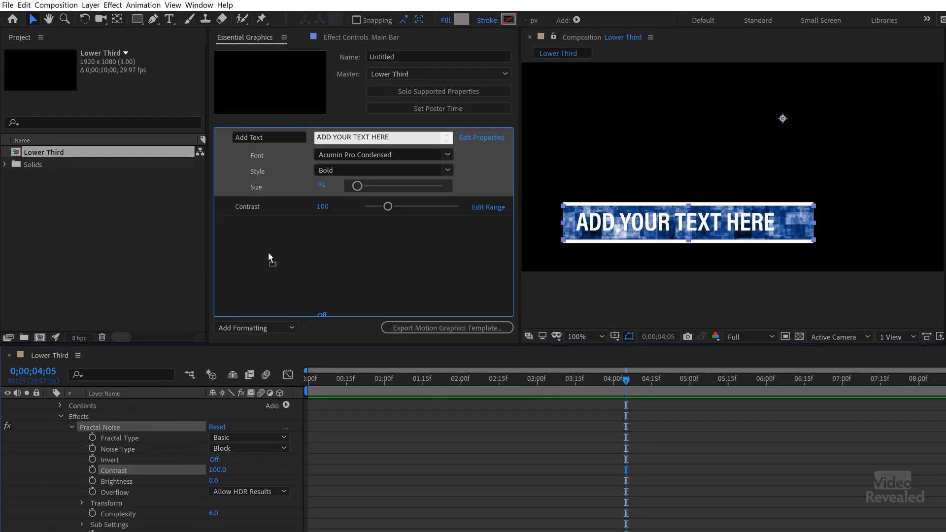
- Try different strengths of the Contrast control, leave it at 67, and collapse the Fractal Noise effect
drag(389, 207, 457, 200)
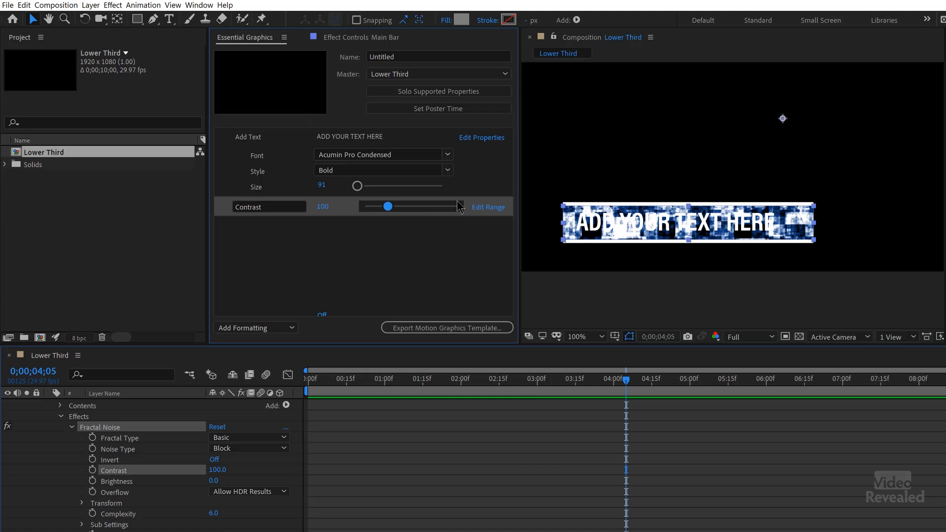
drag(364, 206, 383, 207)
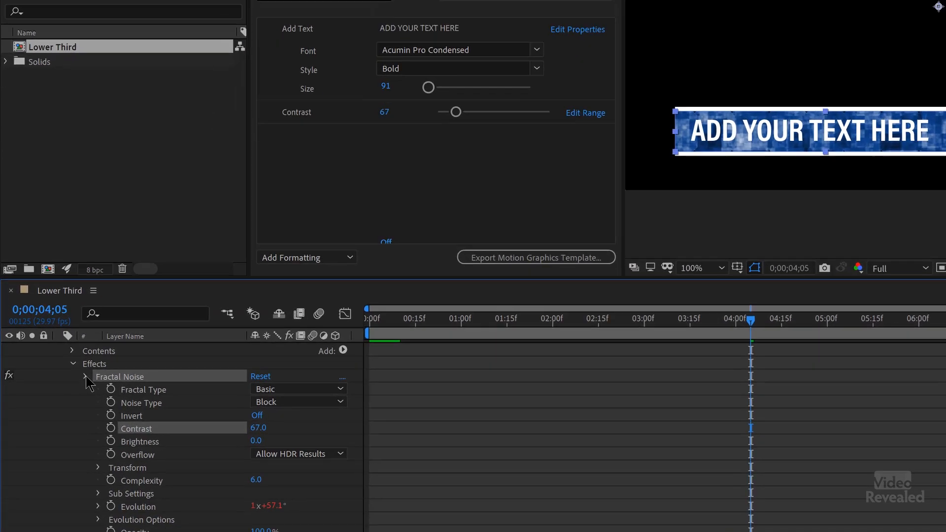
click(72, 428)
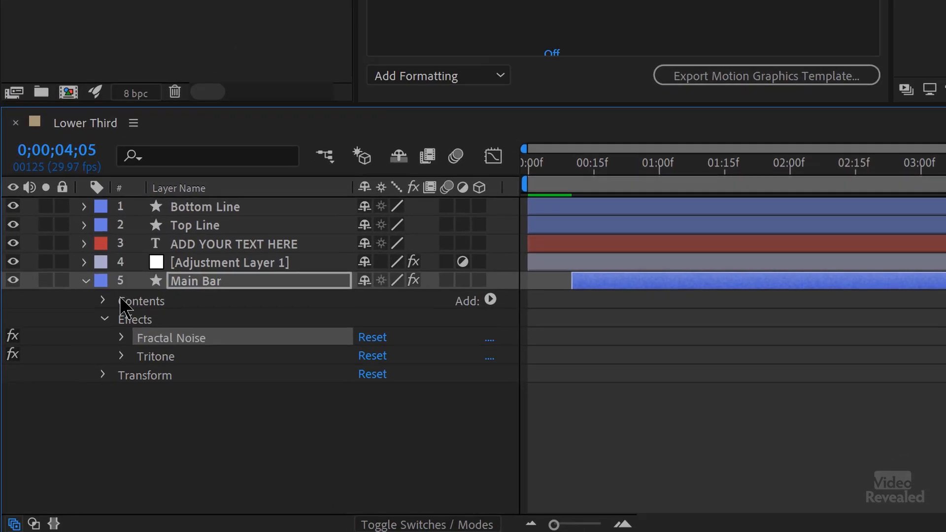
- Add the Main Bar's Tritone Midtones color to Essential Graphics and rename the control "Bar Color"
click(123, 351)
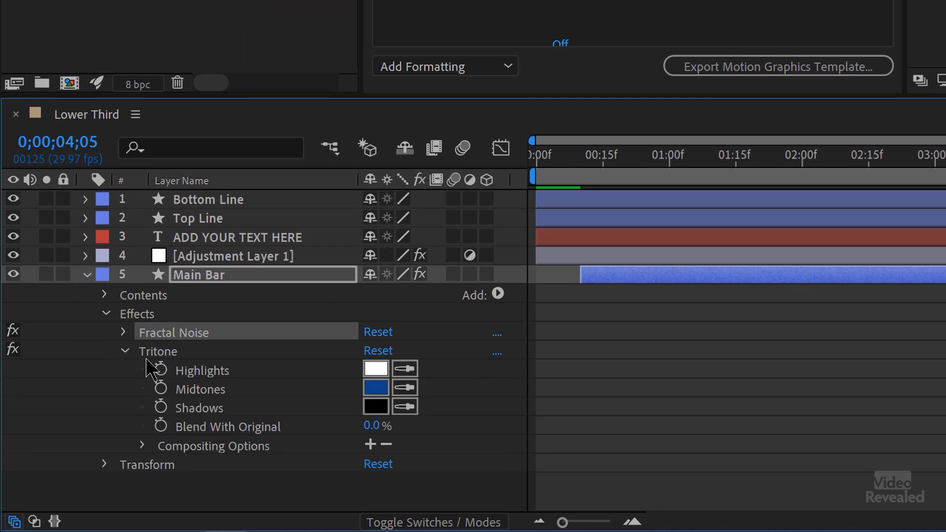
click(227, 391)
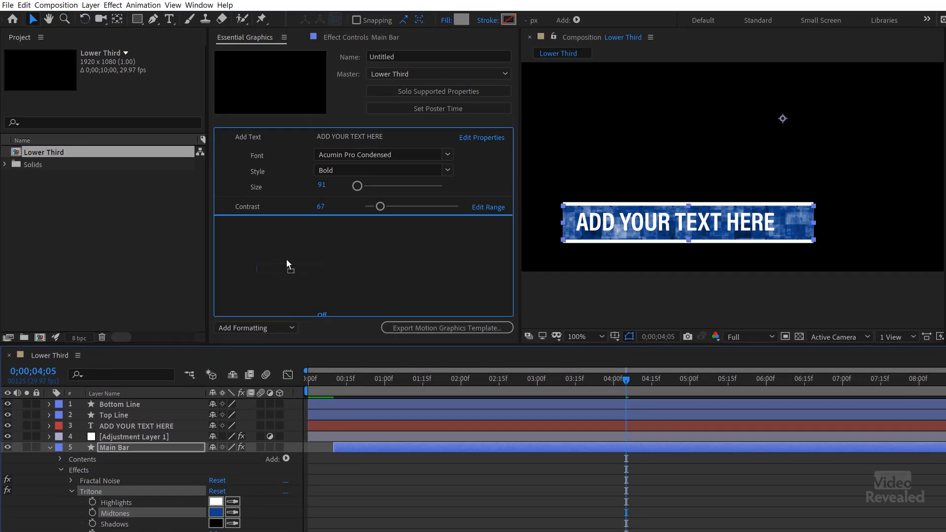
drag(286, 259, 286, 259)
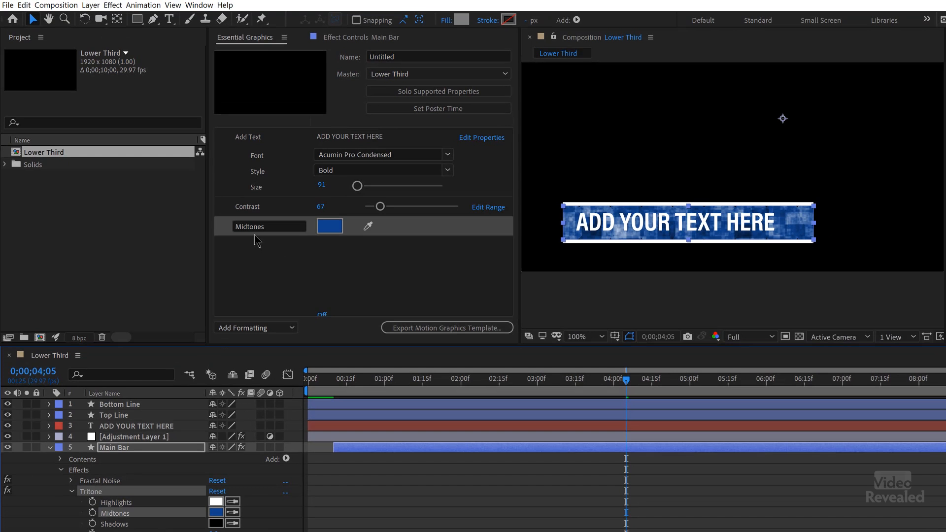
click(269, 225)
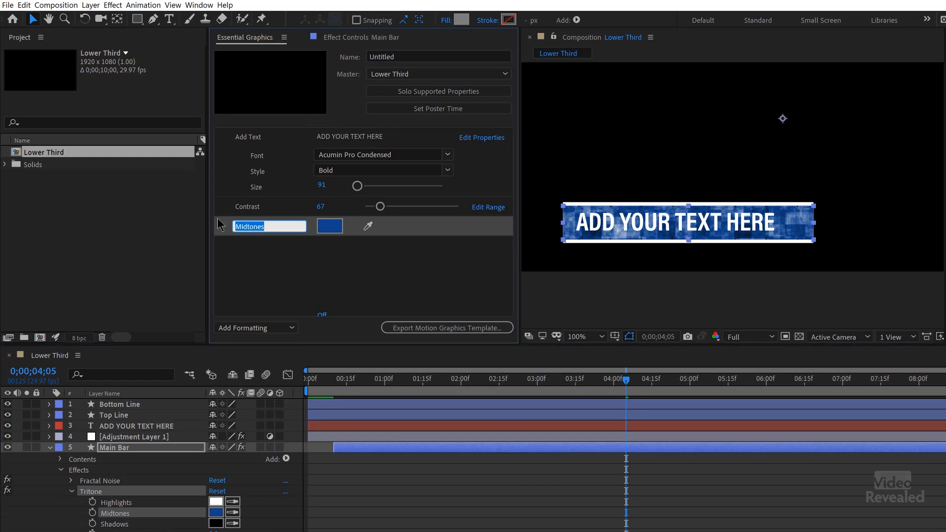
text(Bar Color)
key(Return)
- Try a green Bar Color on the lower third, and undo the color change
click(330, 226)
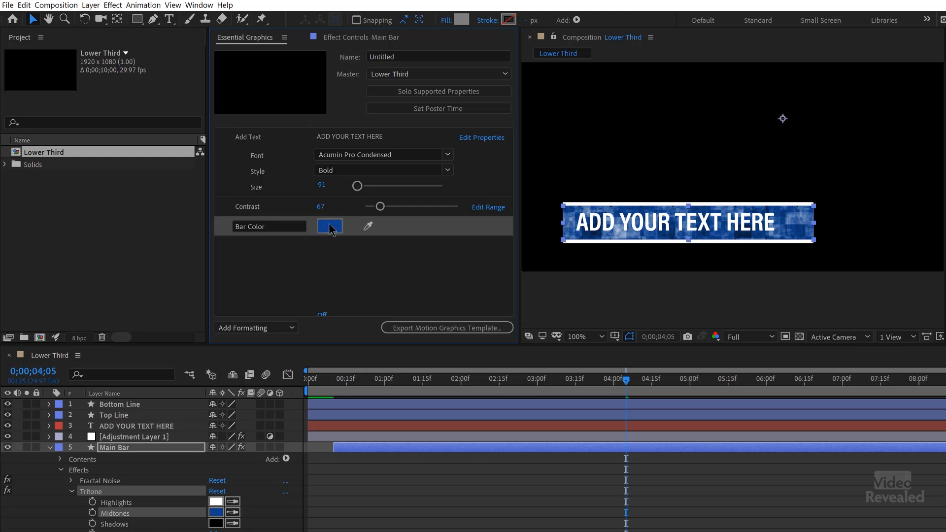
drag(194, 145, 191, 113)
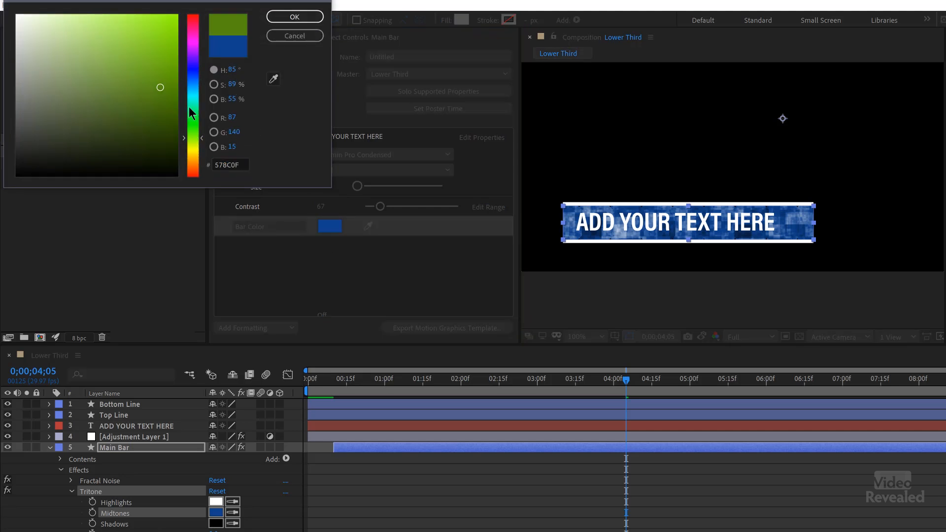
click(292, 16)
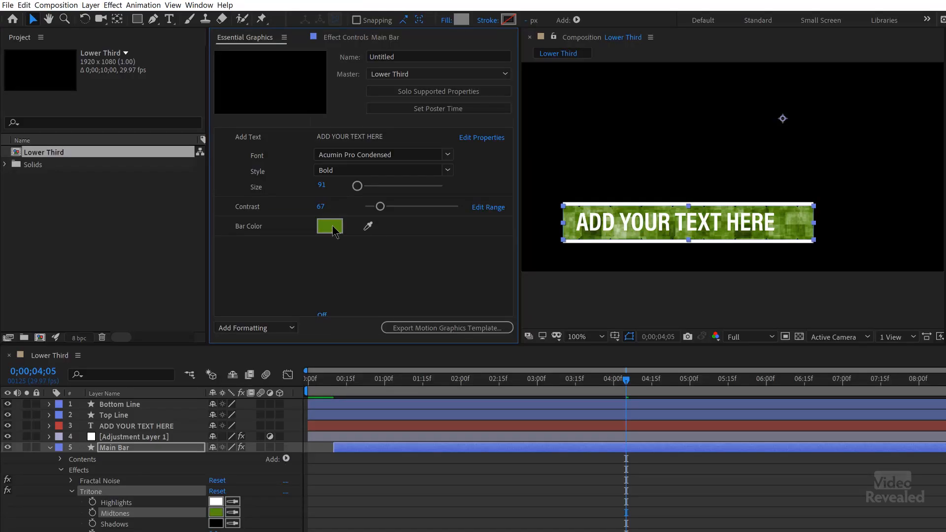
key(ctrl+z)
click(385, 260)
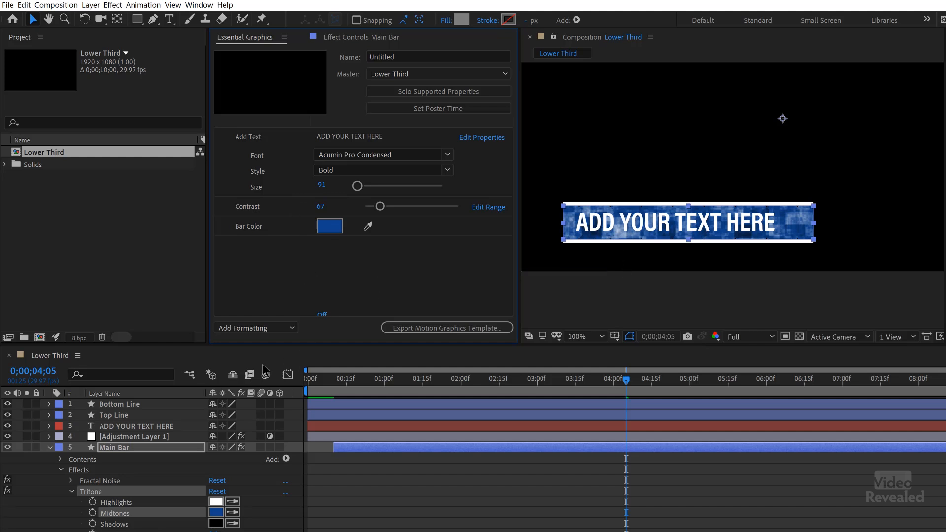
- Collapse the Main Bar layer, expand and select the ADD YOUR TEXT HERE layer, and show its character settings
click(49, 448)
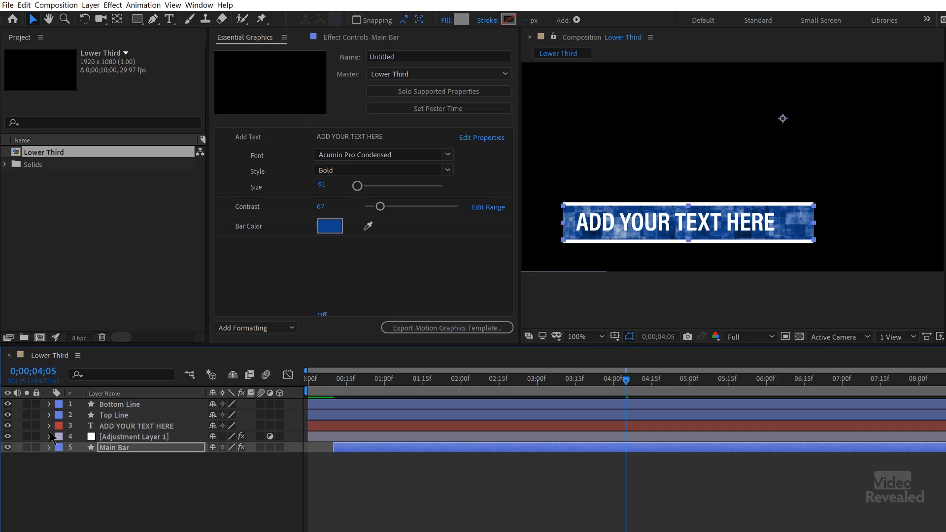
click(50, 427)
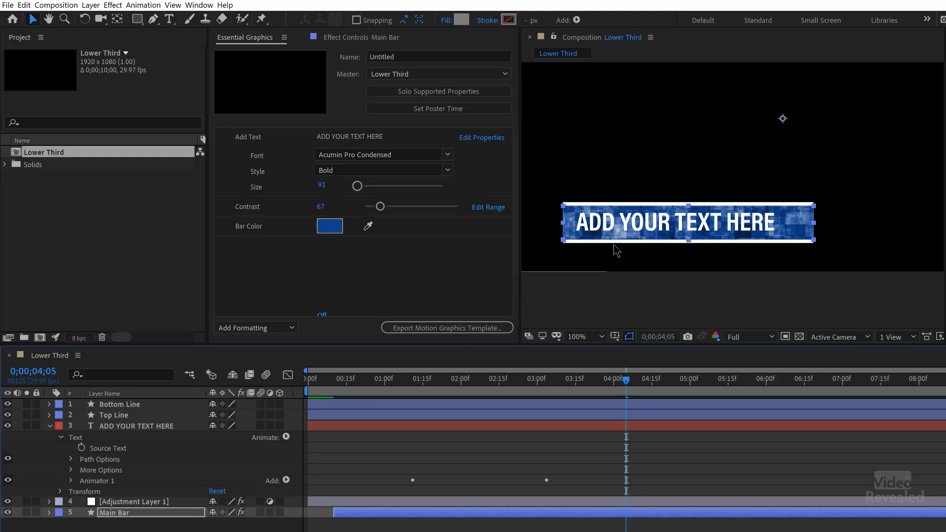
click(147, 426)
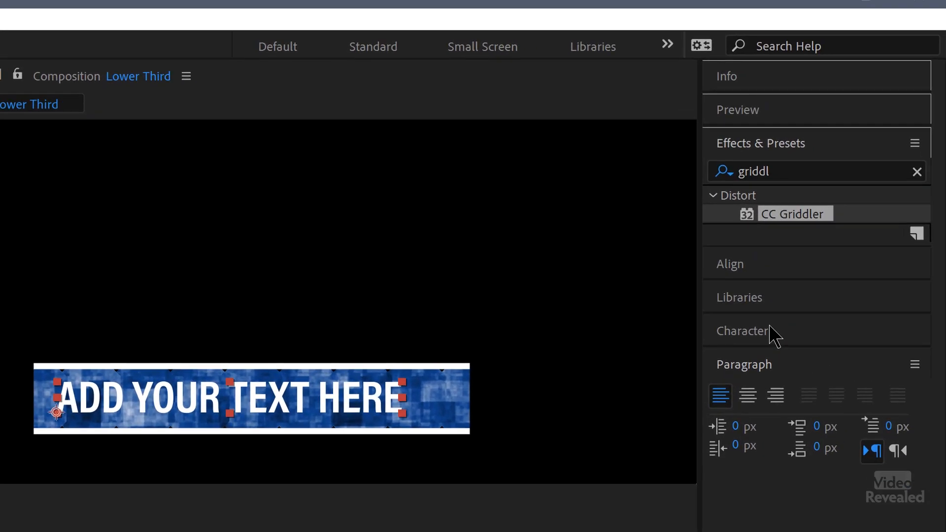
click(842, 285)
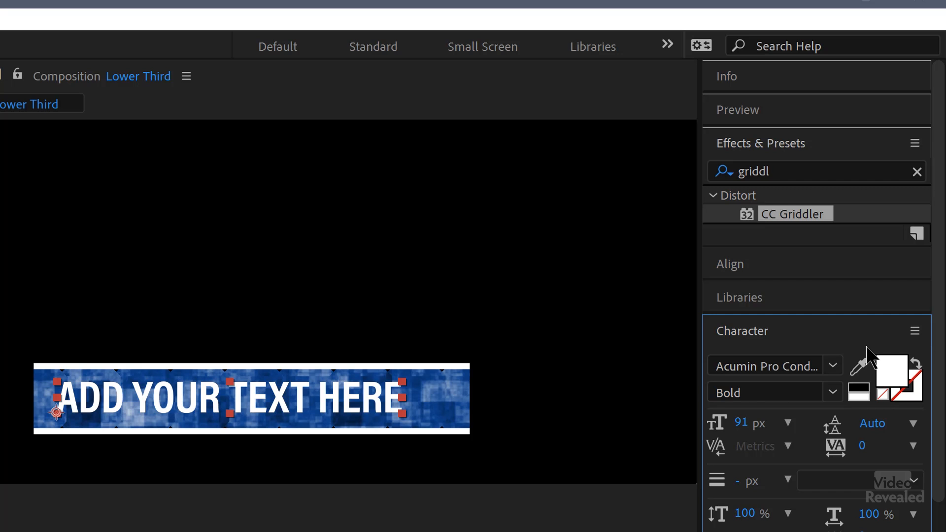
- Find the Fill effect, apply it to the ADD YOUR TEXT HERE layer, and set its color to white (FFFFFF)
click(786, 177)
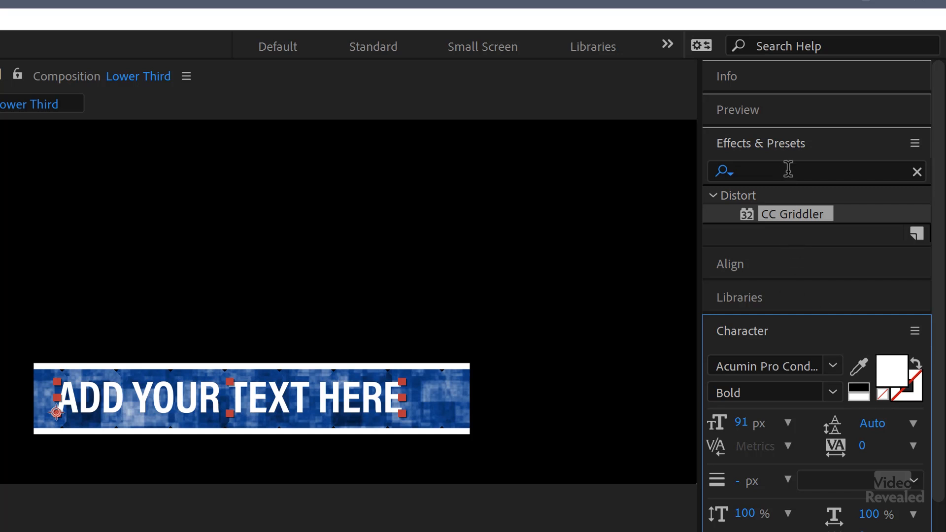
drag(789, 169, 699, 176)
text(fill)
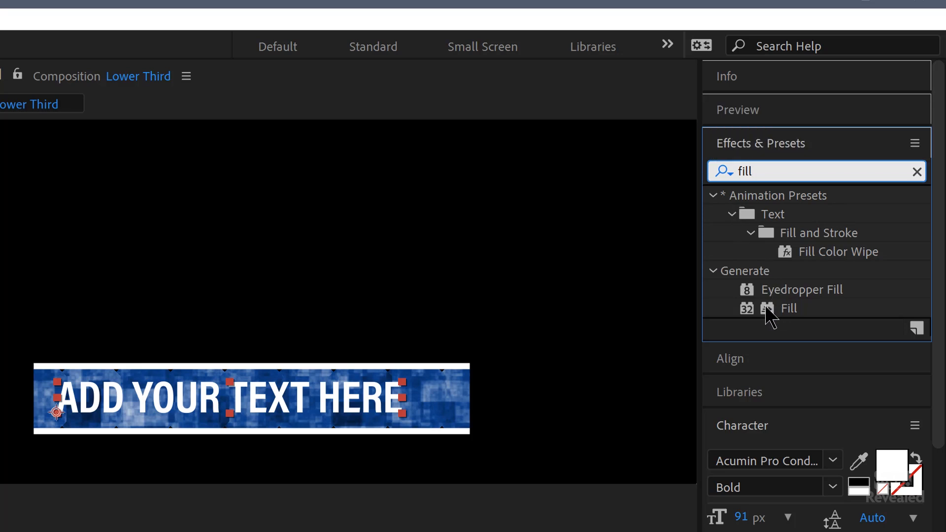
drag(759, 308, 153, 383)
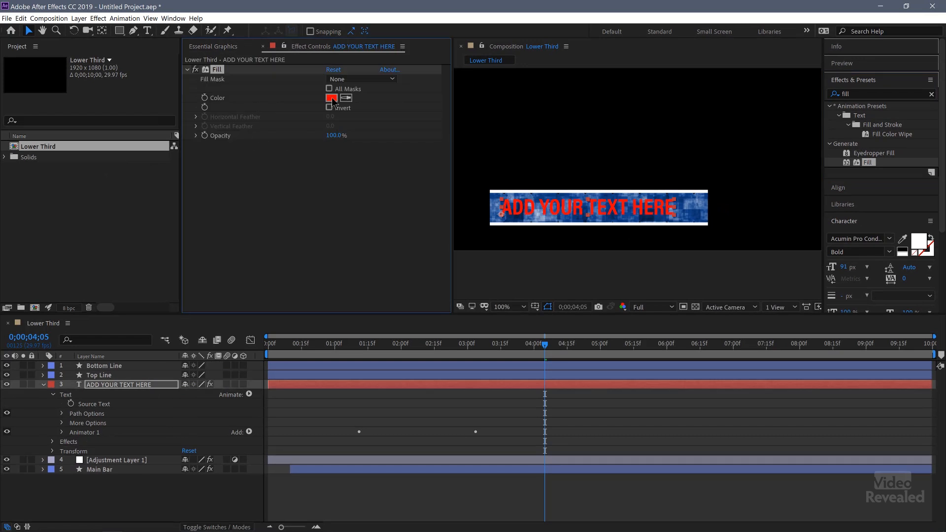
click(331, 98)
text(FFFFFF)
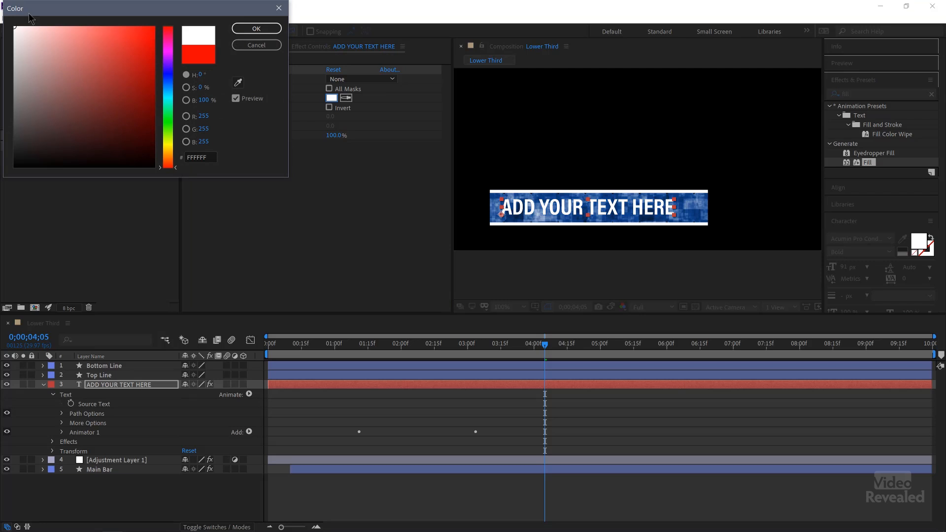
click(239, 30)
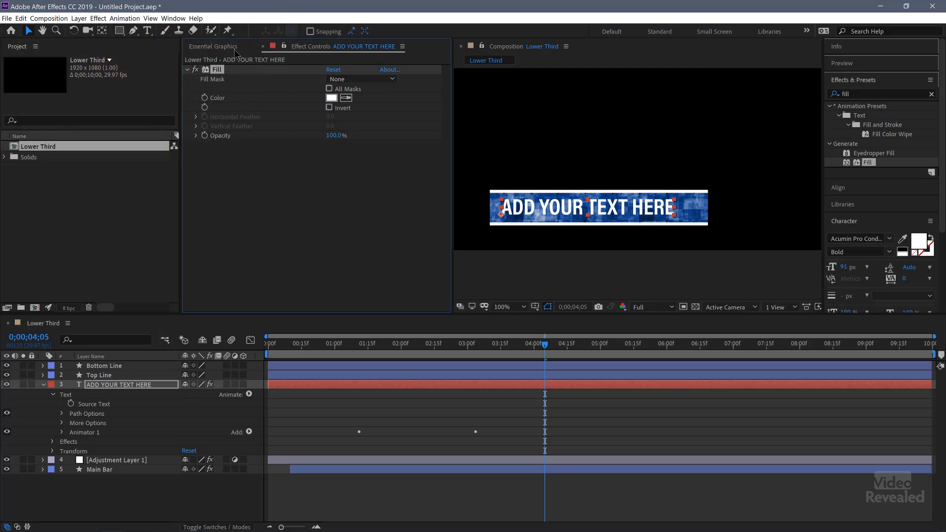
- Add the text layer's Fill Color property to Essential Graphics above Bar Color and rename the control "Text Color"
click(234, 49)
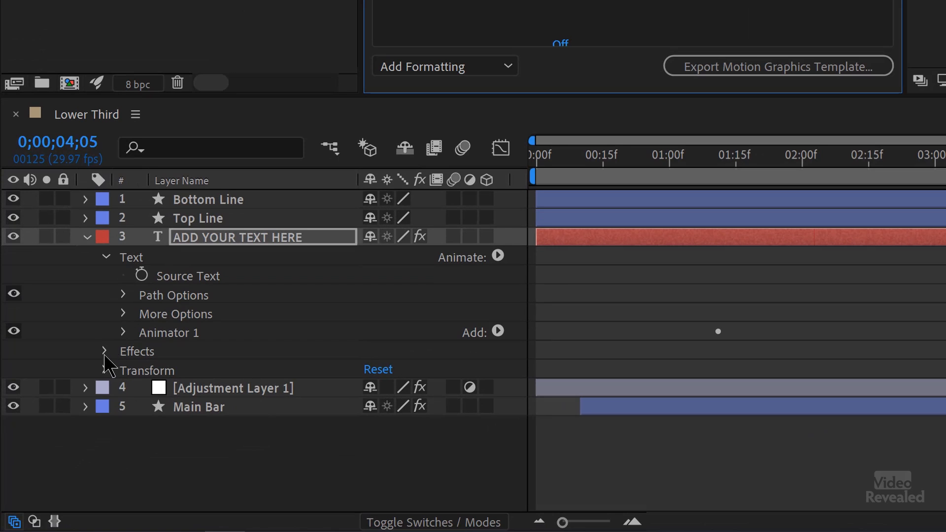
click(105, 351)
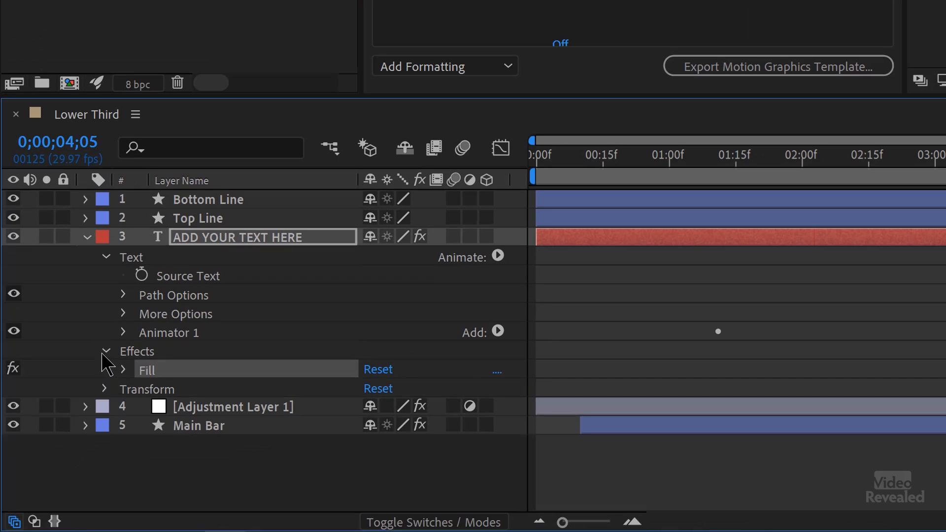
click(124, 370)
scroll(212, 355, down, 3)
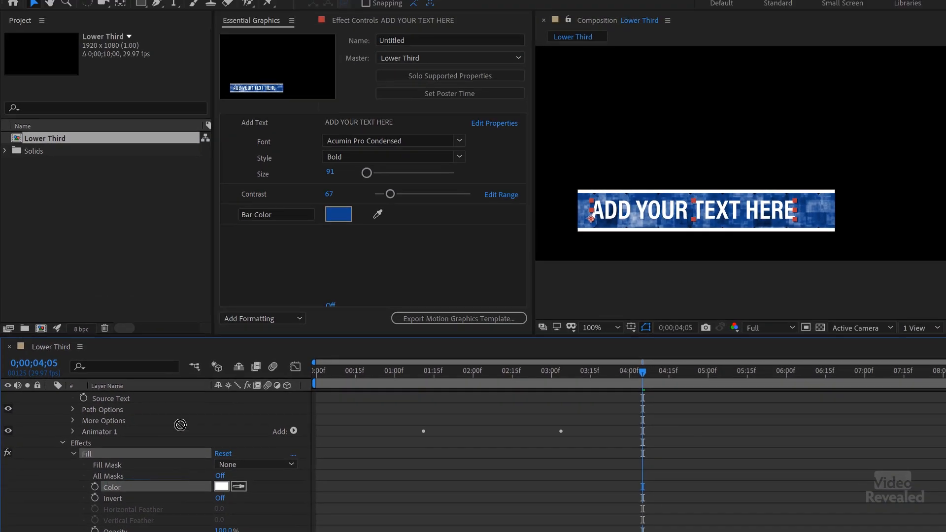
drag(180, 425, 279, 218)
click(237, 225)
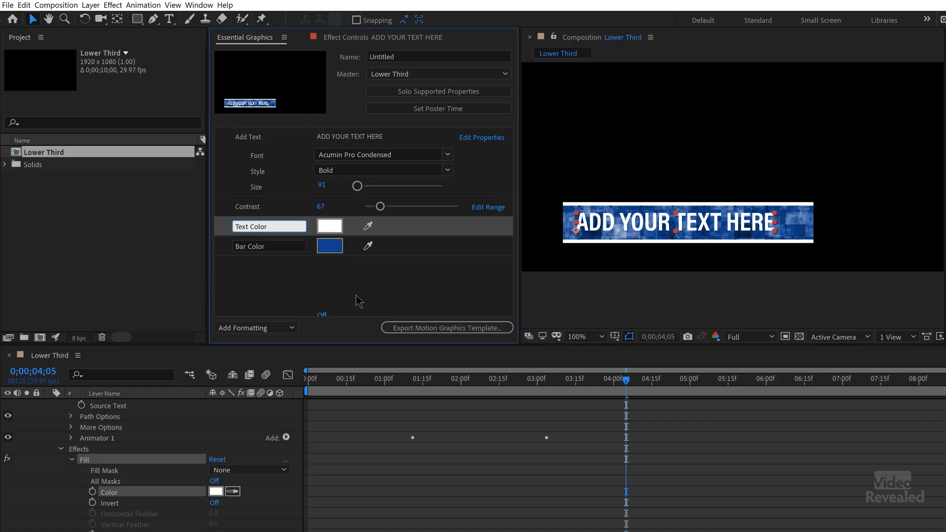
key(Return)
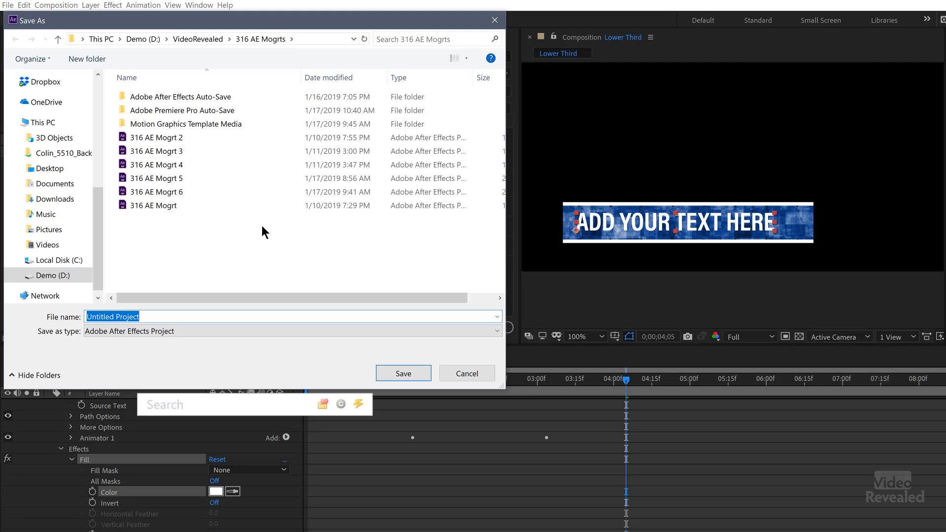
- Save the project as "Lower Third" in the 316 AE Mogrts folder
text(Lower Third)
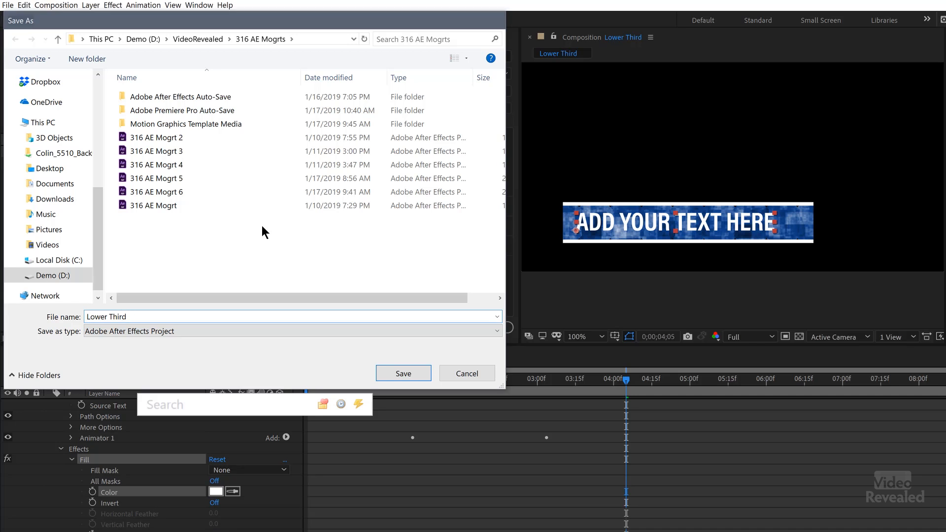
key(Return)
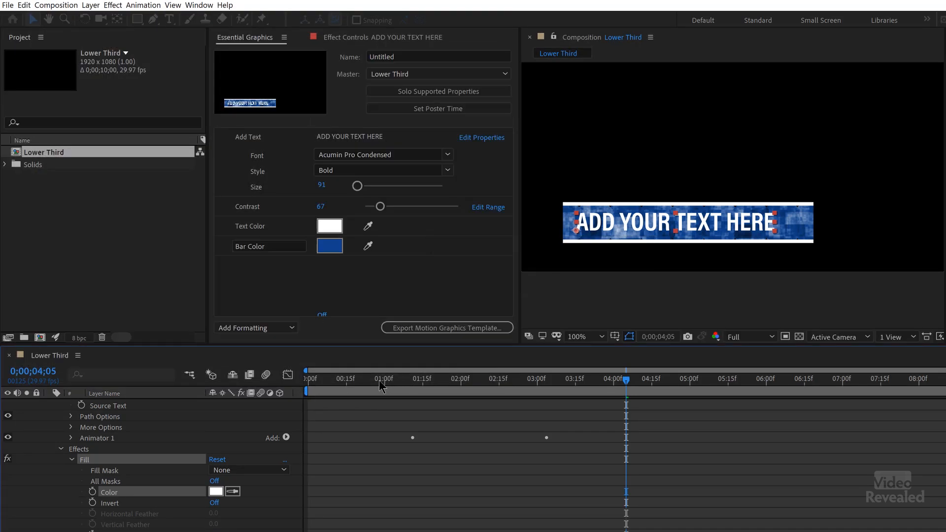
- Preview the lower third animation from its first frame until the text is fully revealed
key(Home)
key(space)
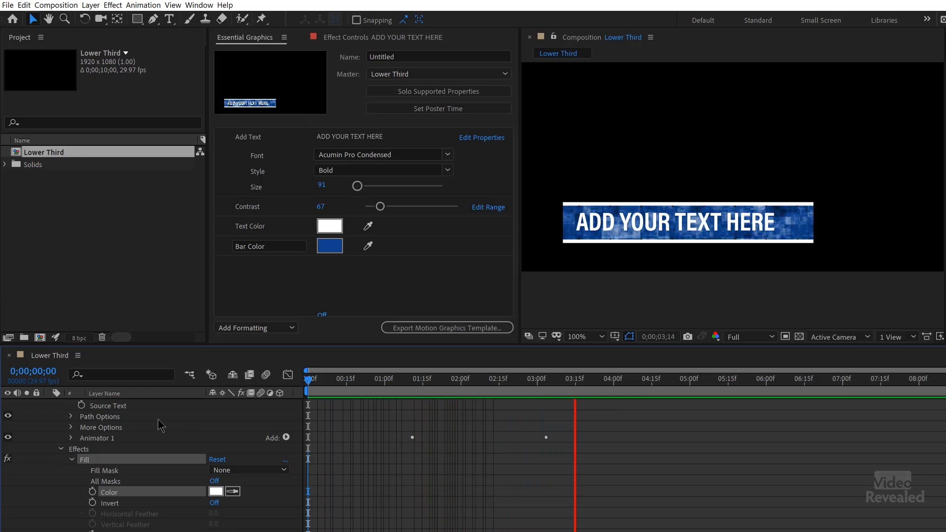
key(space)
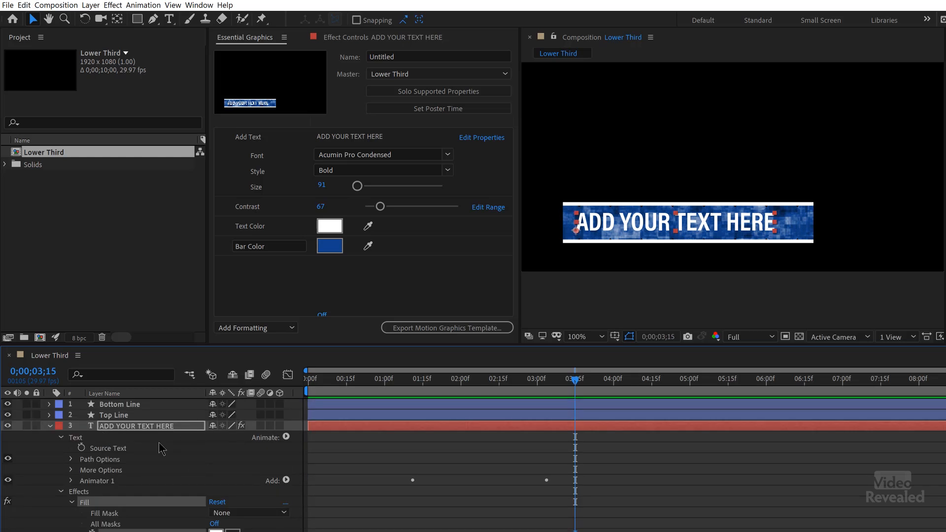
- Reveal the ADD YOUR TEXT HERE layer's keyframes and move the two Range Selector Start keyframes to 0;00;01;05 and 0;00;02;07
click(118, 427)
key(u)
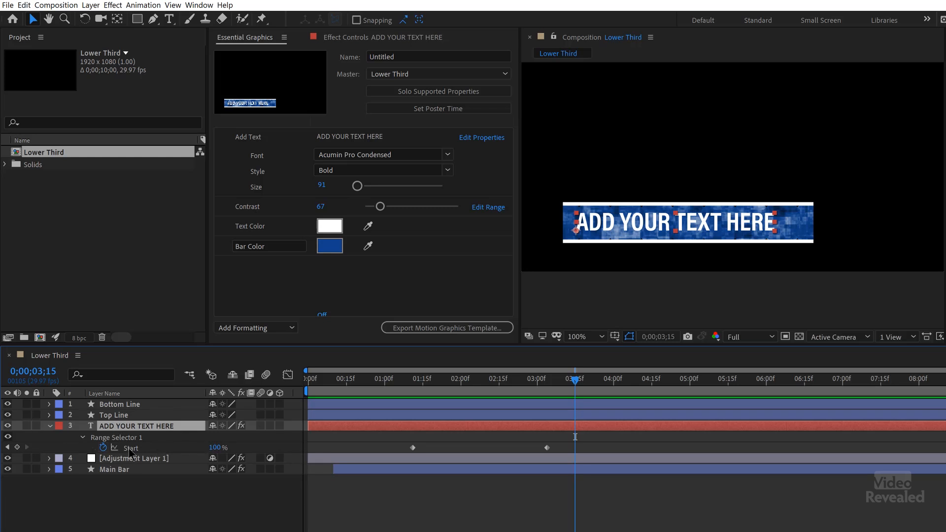
mouse_move(384, 378)
mouse_down()
mouse_move(345, 379)
mouse_move(398, 379)
mouse_up()
drag(413, 448, 397, 451)
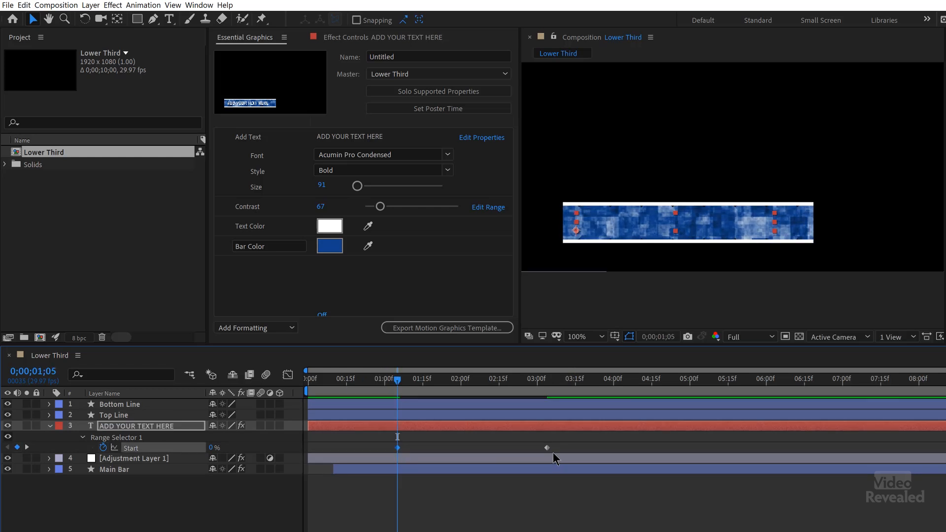
drag(546, 448, 478, 448)
- Preview the retimed text reveal from the composition's first frame
drag(336, 380, 296, 384)
key(space)
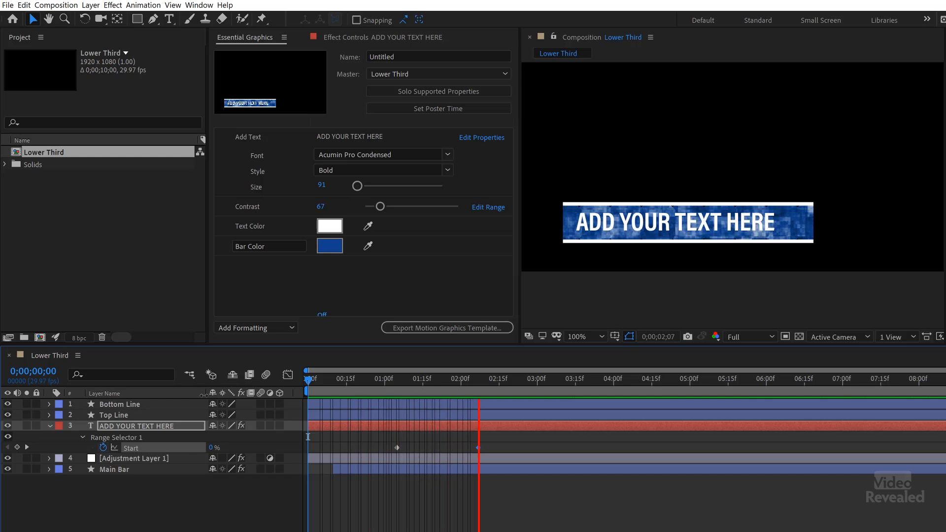
key(space)
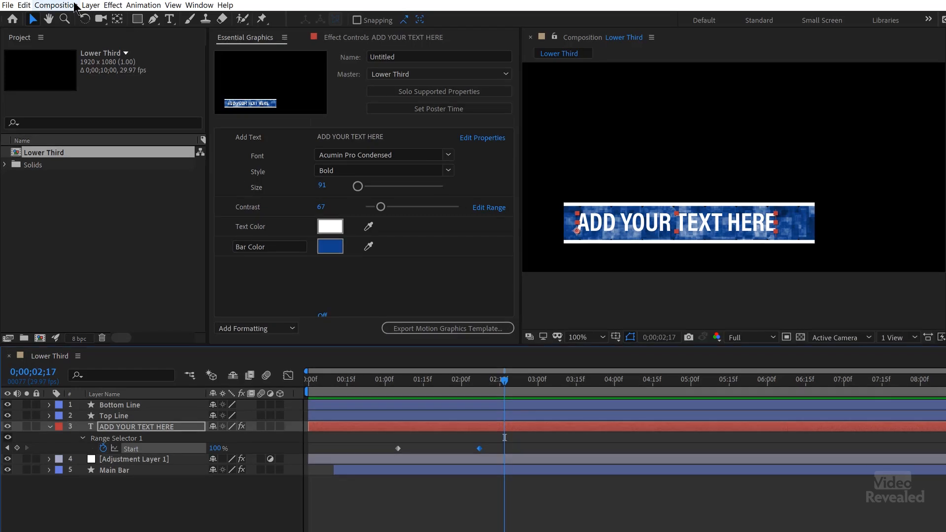
- Create a Responsive Design intro region, extend it just past the text's last Start keyframe, and play the composition from the start
click(74, 6)
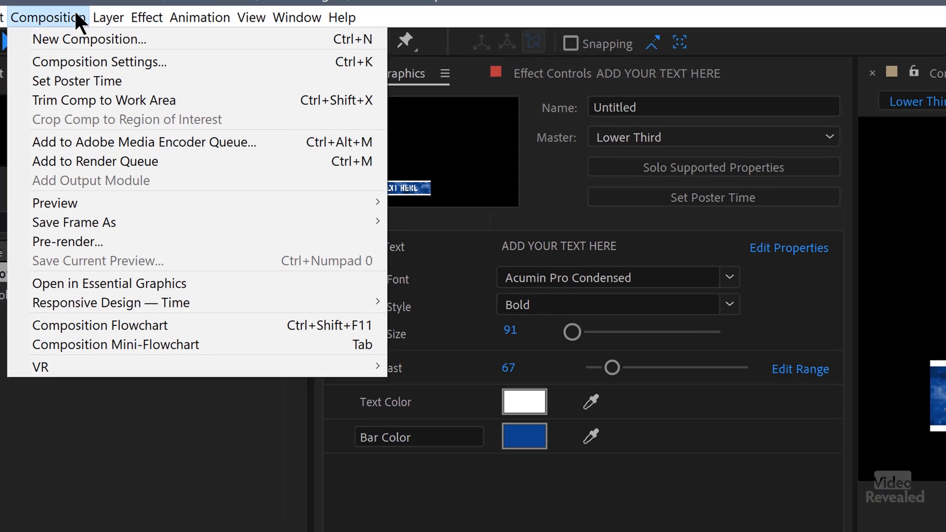
mouse_move(151, 297)
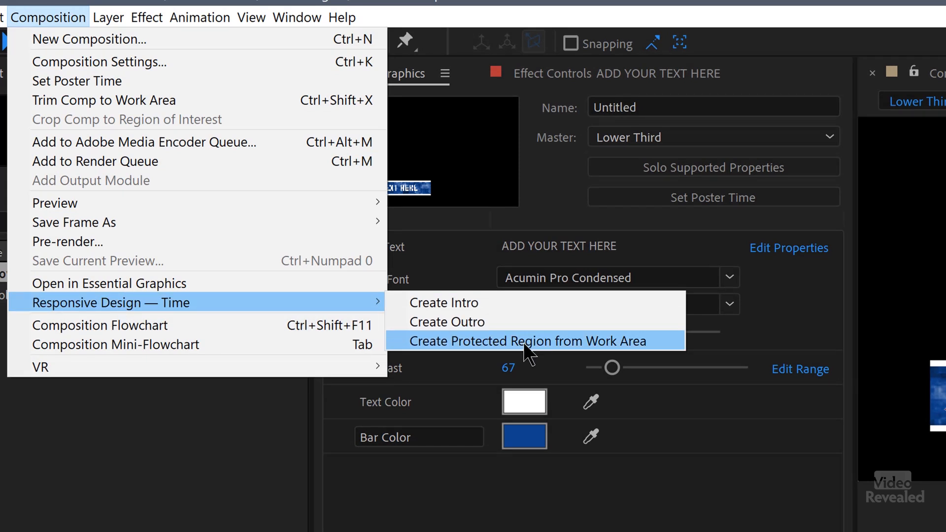
click(516, 302)
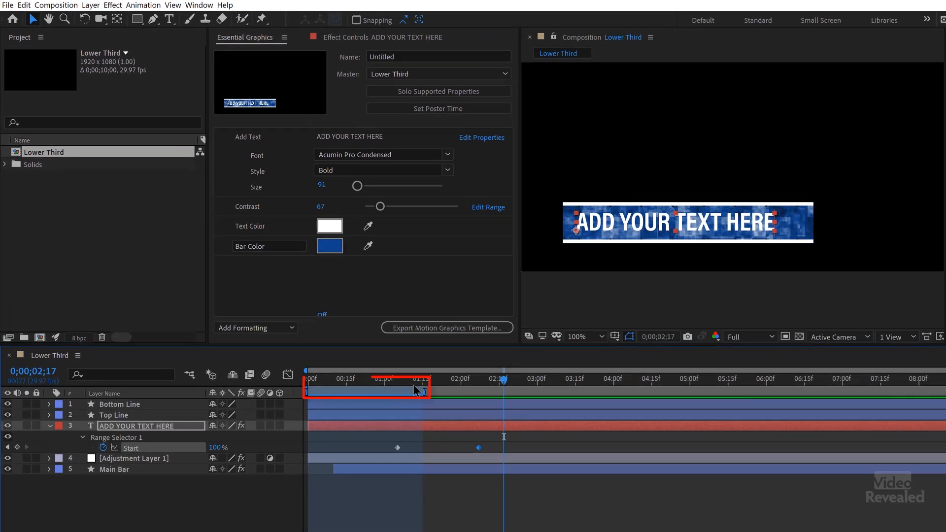
drag(425, 392, 489, 392)
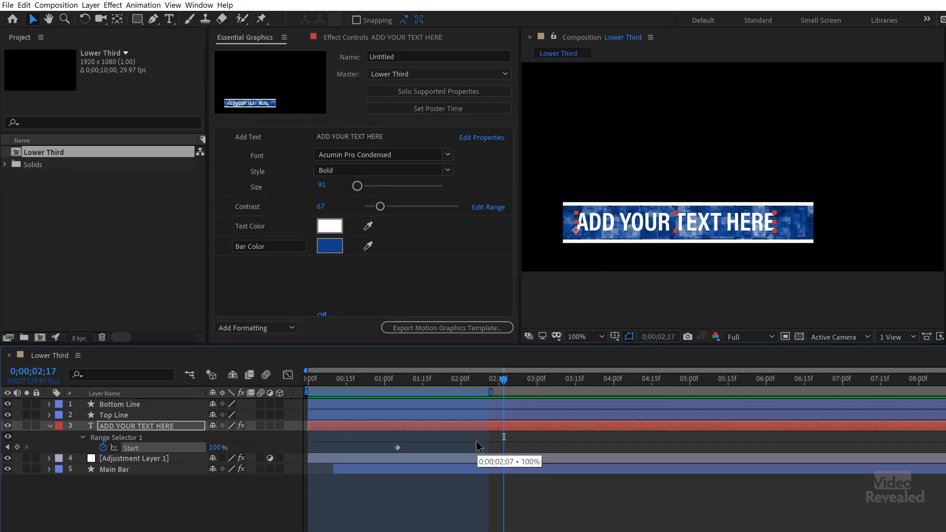
click(311, 381)
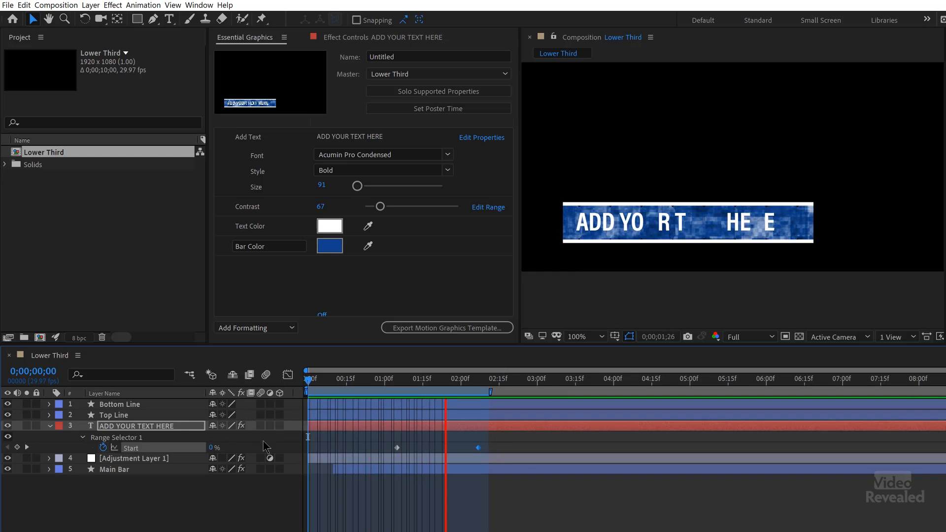
key(space)
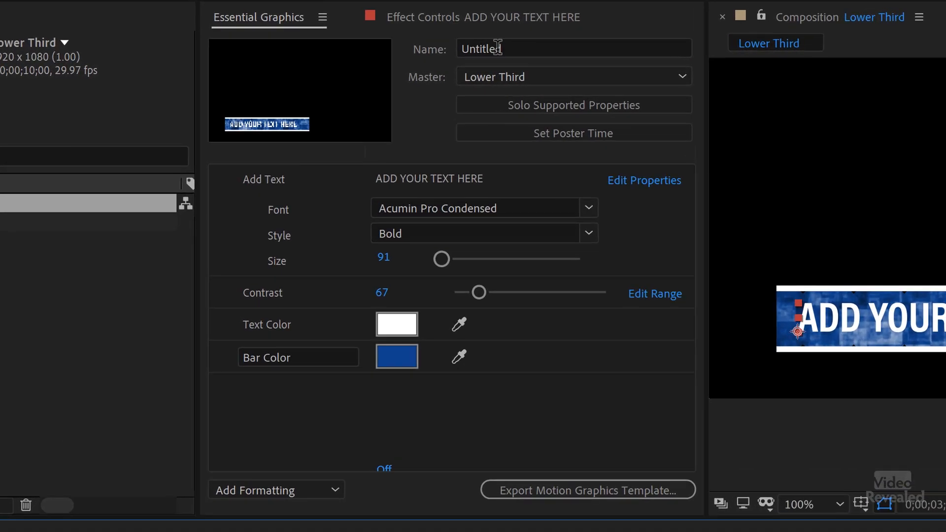
- Name the Motion Graphics template "Griddy Lower Third"
click(525, 47)
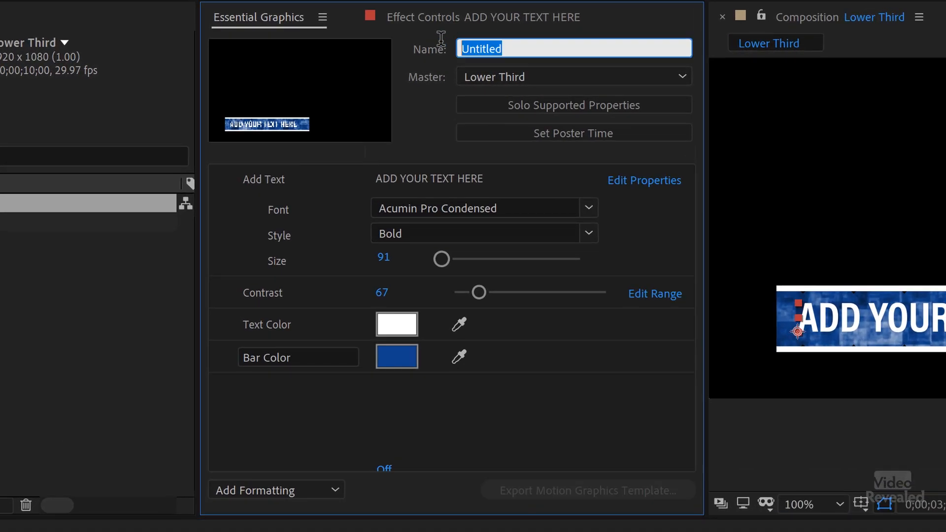
text(Griddy Lower Third)
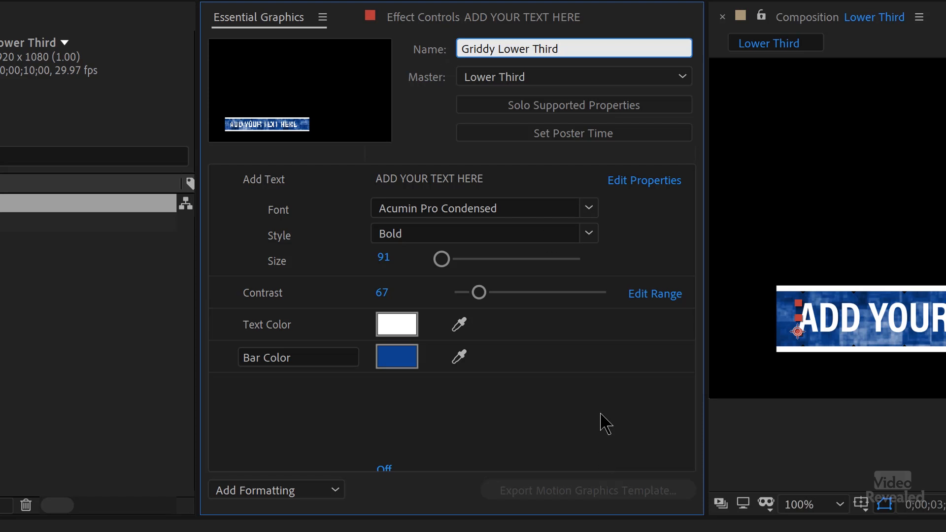
key(Return)
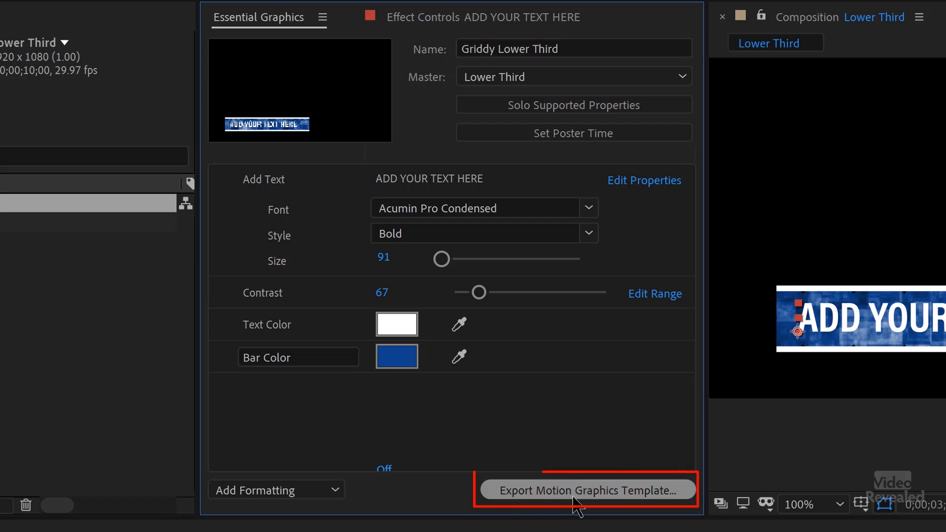
- Export the Motion Graphics template to the local drive as Griddy Lower Third.mogrt in the 316 AE Mogrts folder, saving the project first
click(647, 493)
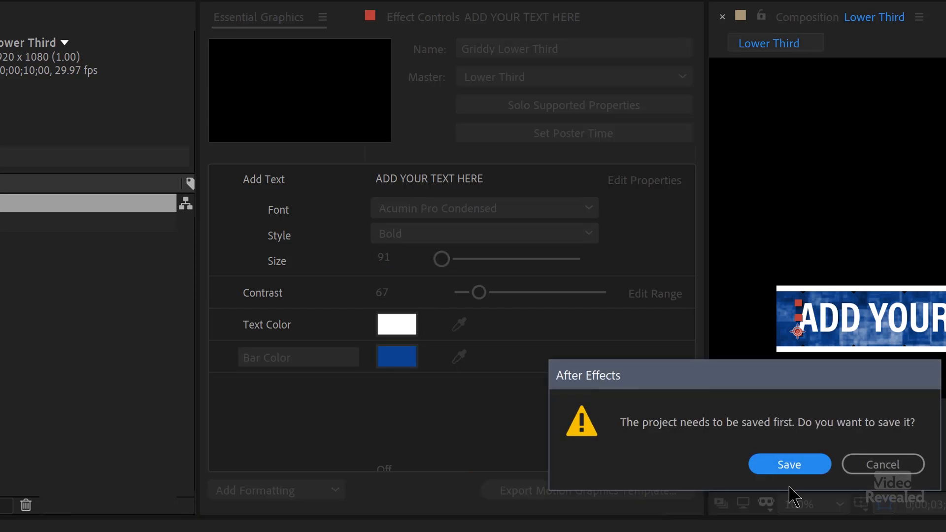
click(790, 462)
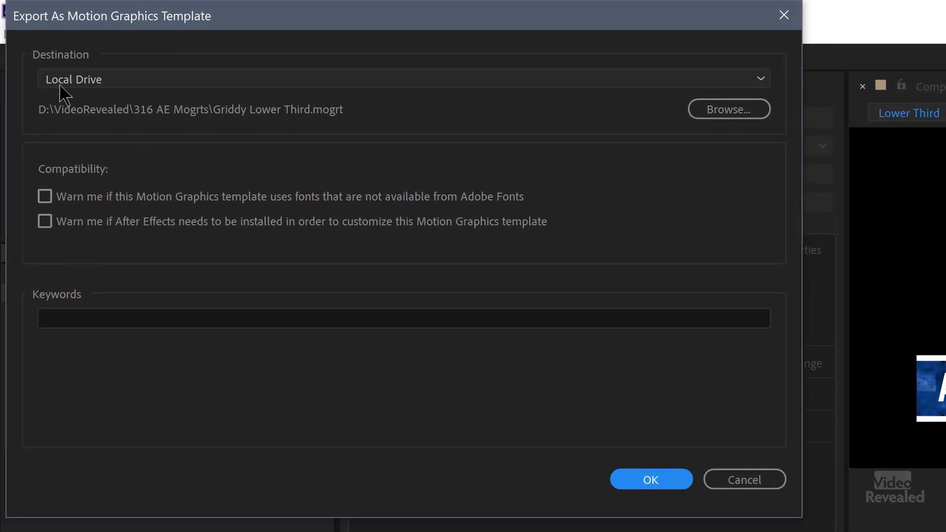
click(180, 91)
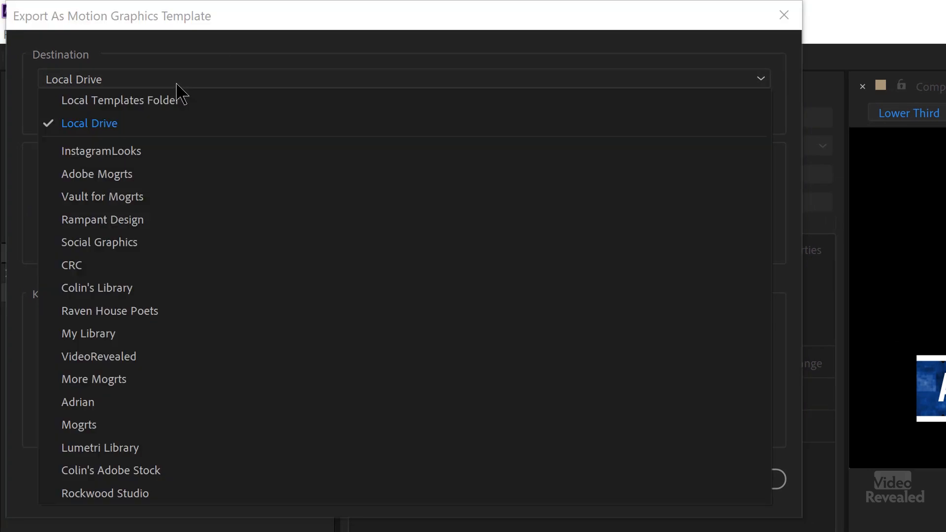
click(133, 82)
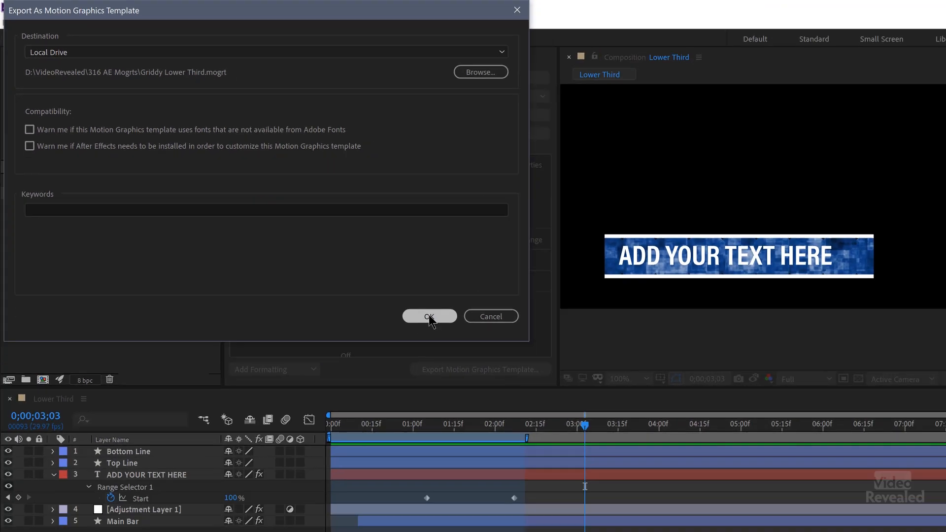
click(651, 480)
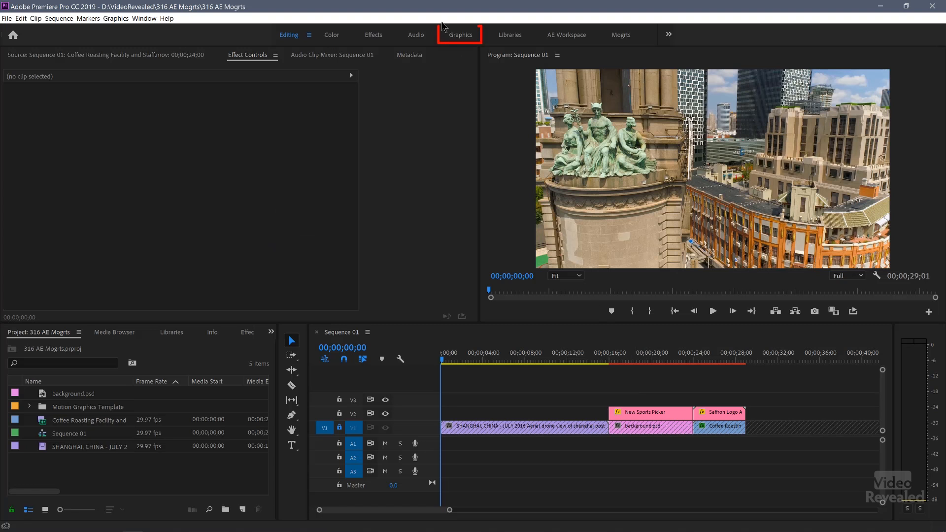
- In Premiere Pro, switch to the Graphics workspace and show only local templates from the 316 AE Mogrts folder
click(469, 37)
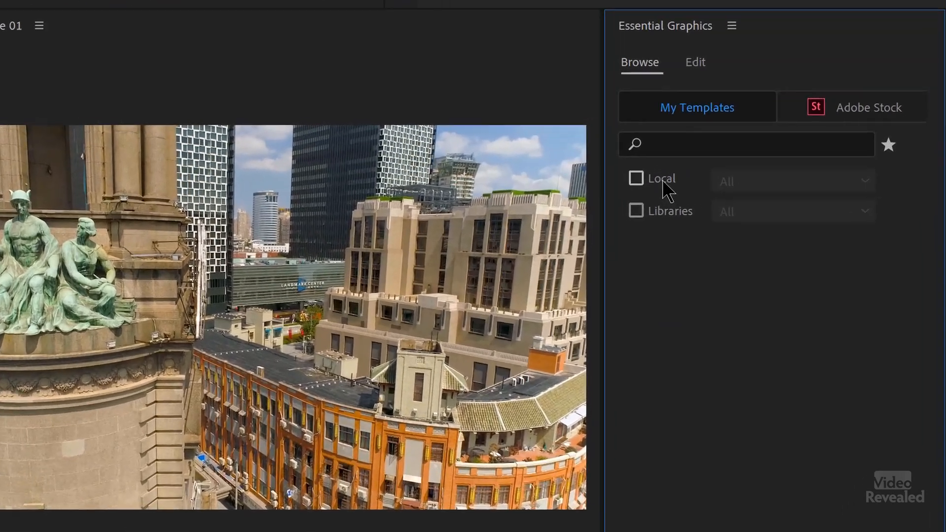
click(798, 134)
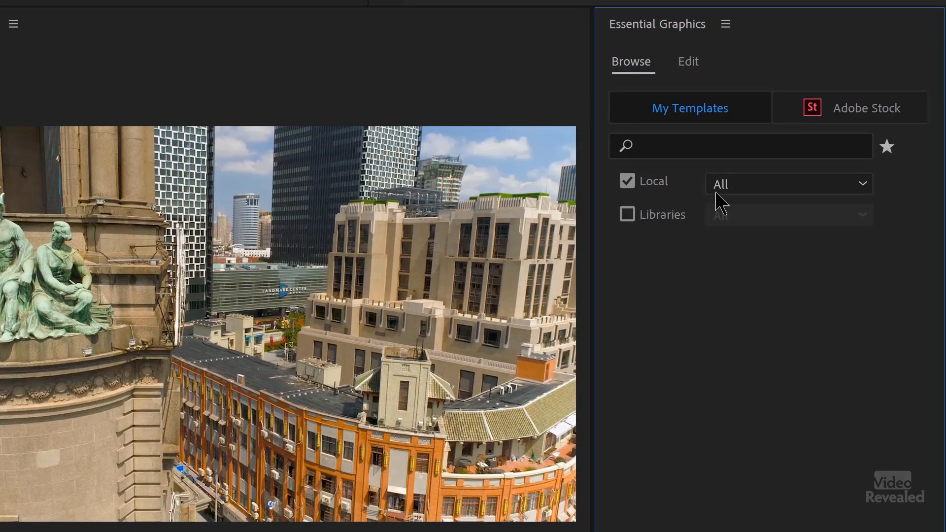
click(773, 191)
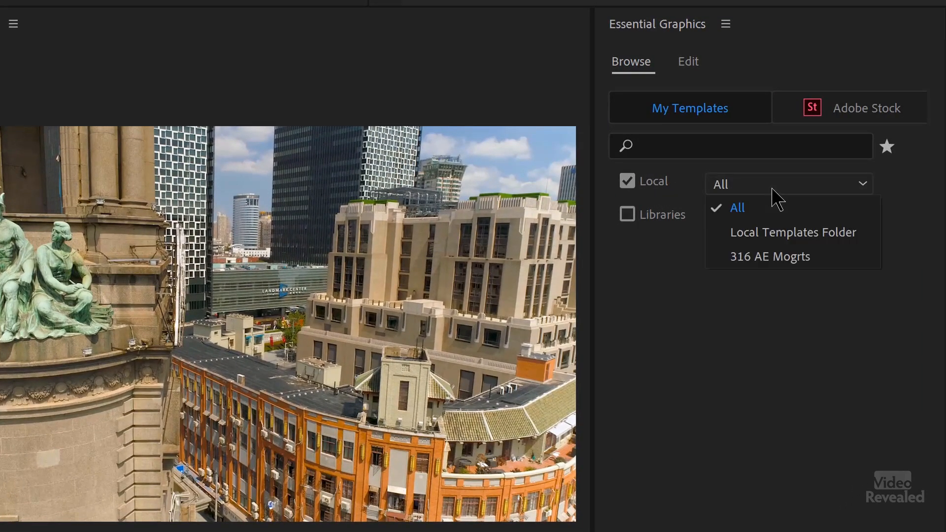
click(823, 257)
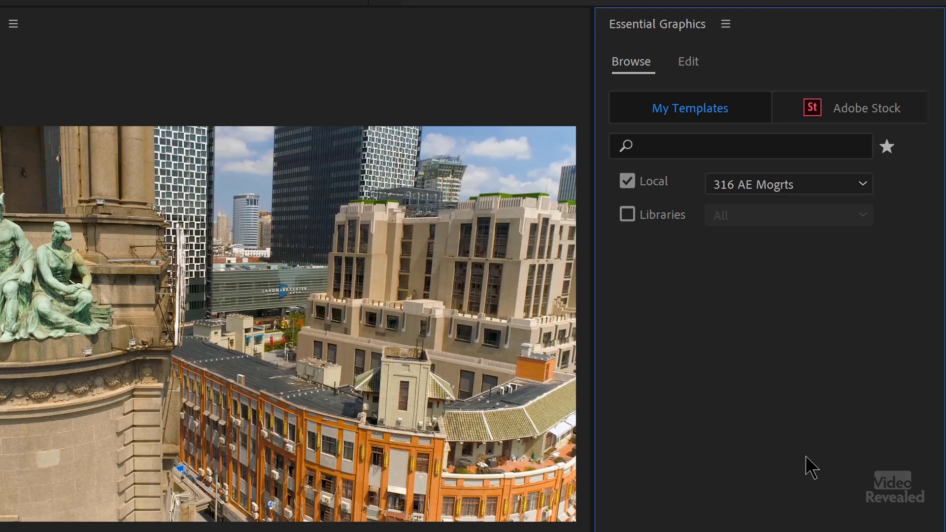
- Review the additional template folders registered in Essential Graphics and leave the list without changes
click(726, 24)
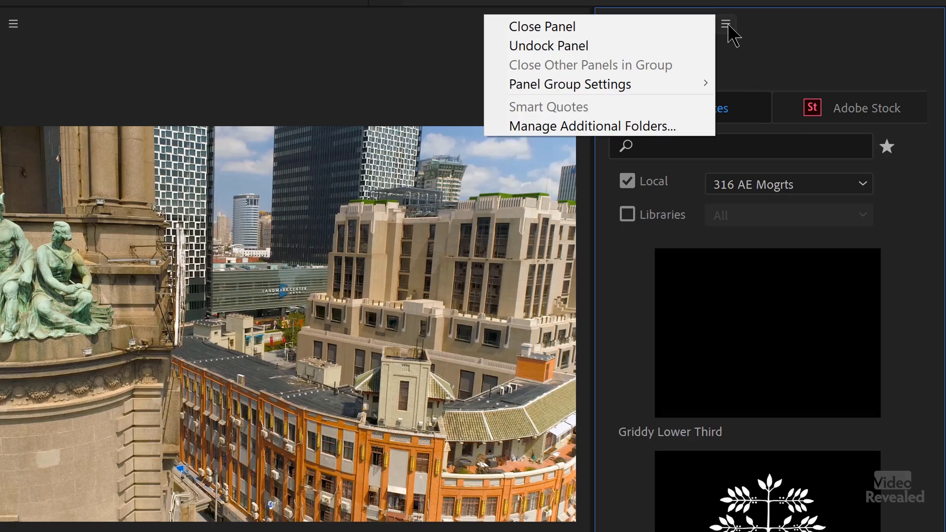
click(659, 127)
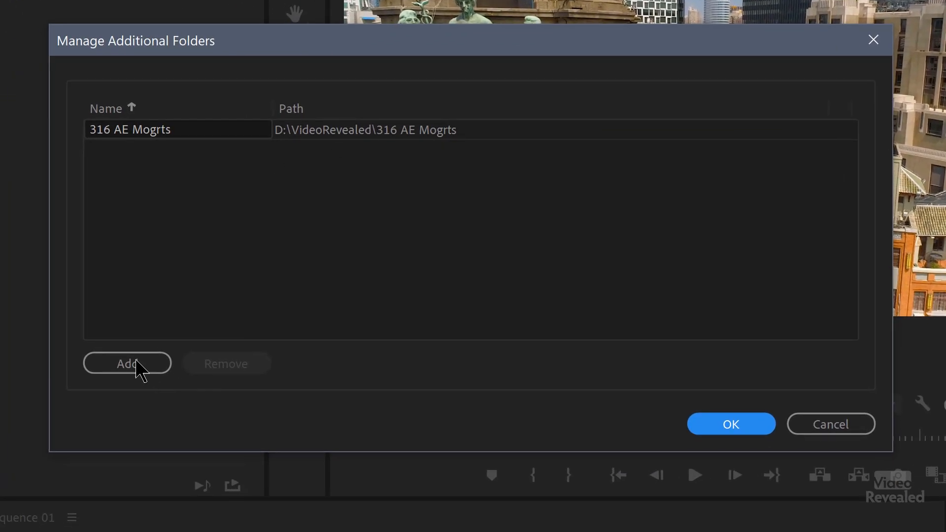
click(849, 427)
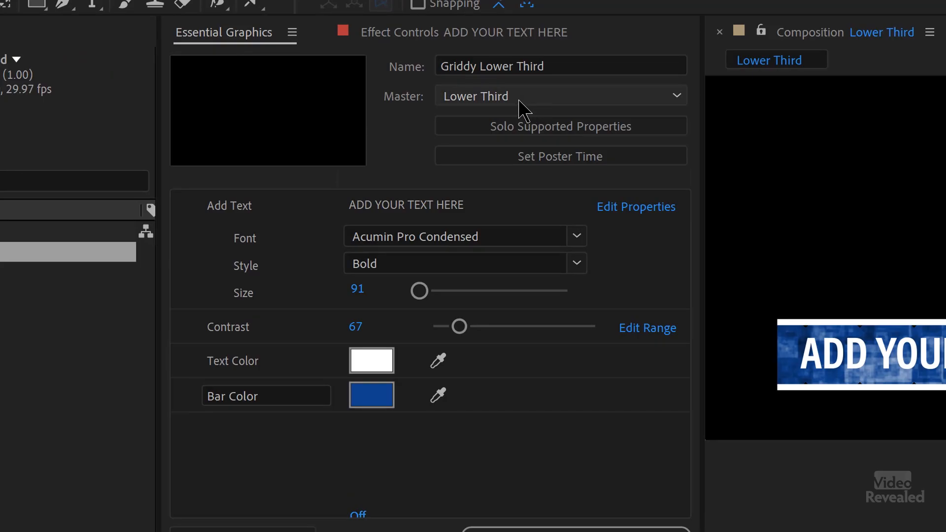
- In After Effects, set the template's poster time to the current frame with the text fully revealed, and return to Premiere Pro
click(549, 158)
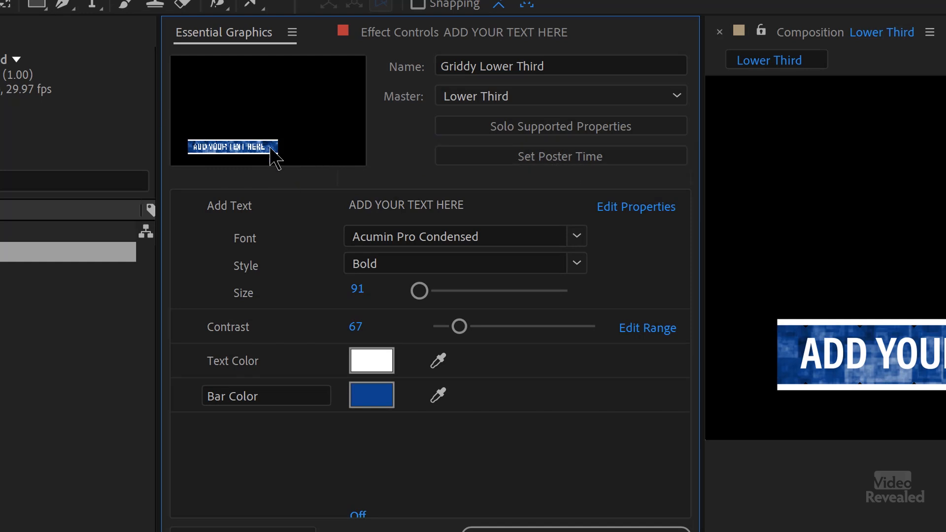
key(alt+Tab)
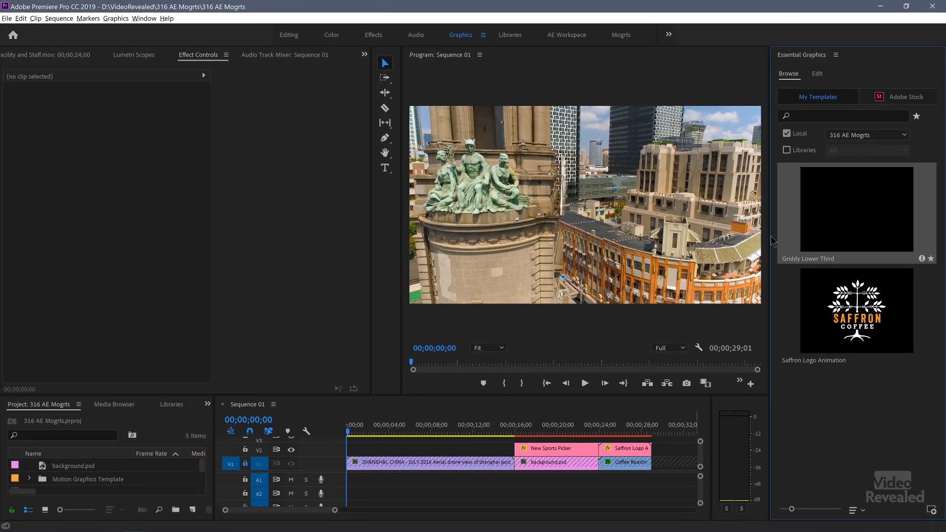
- Place the Griddy Lower Third template on track V2 near the start of the Shanghai clip and select it for editing
drag(430, 432, 356, 466)
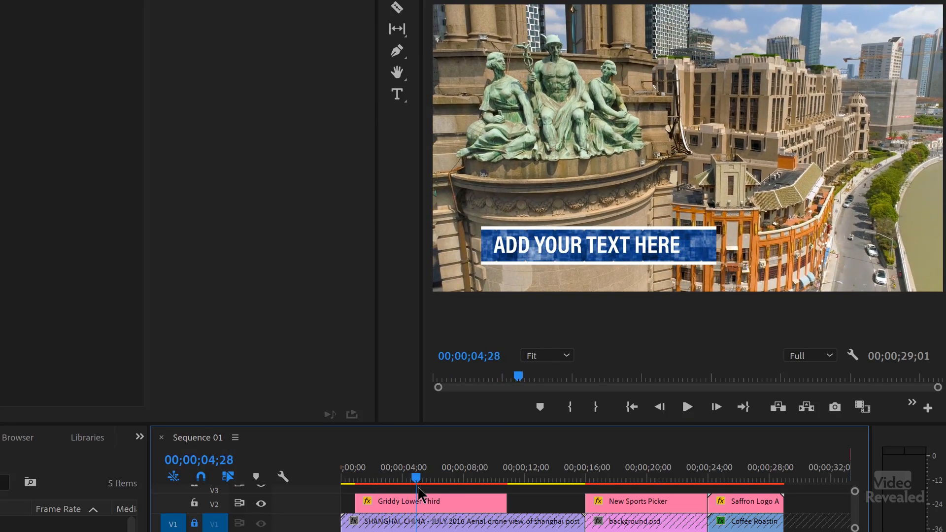
mouse_move(504, 502)
mouse_down()
mouse_move(564, 503)
mouse_move(499, 507)
mouse_up()
click(401, 507)
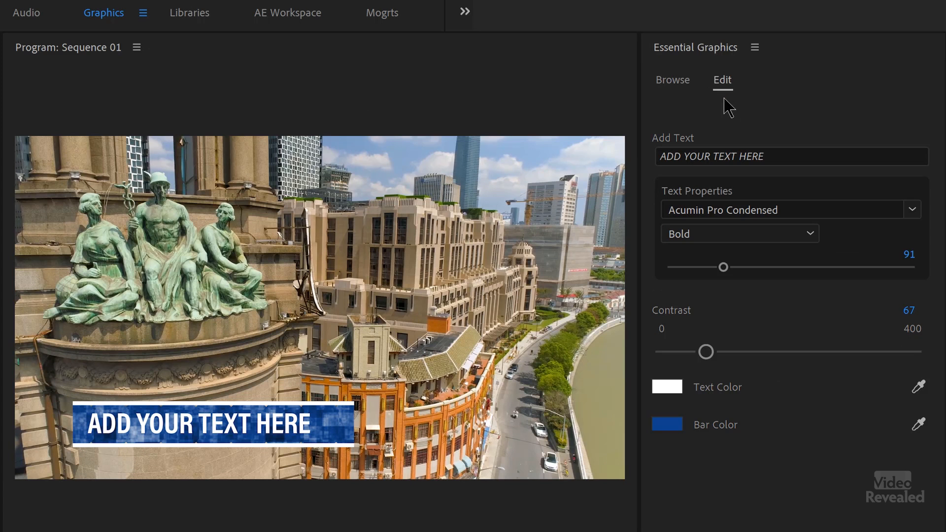
- Replace the lower third's placeholder text with "SHANGHAI, CHINA"
click(789, 153)
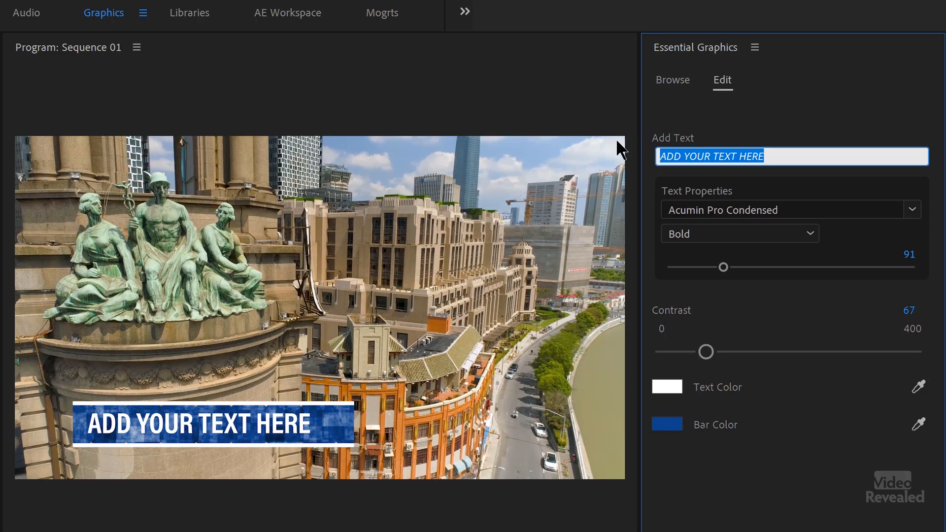
text(S)
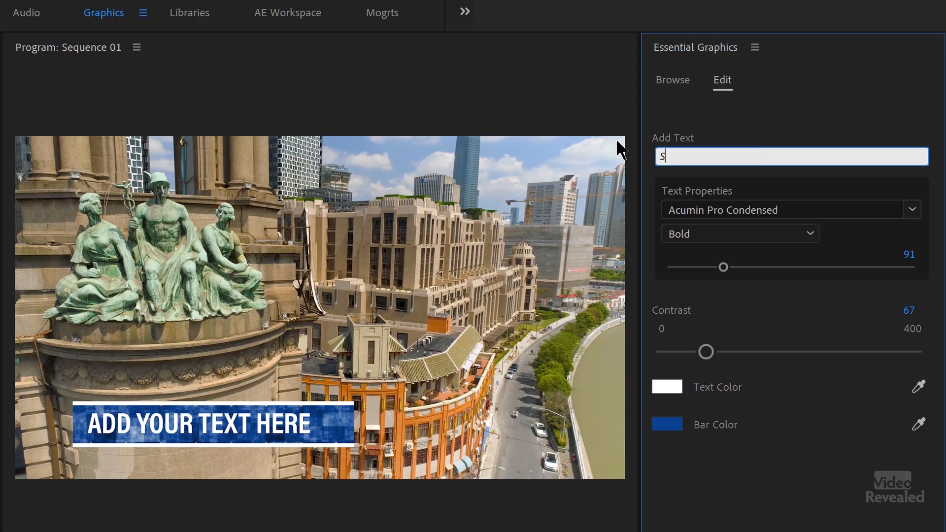
text(HANGHAI, CHINA)
key(Return)
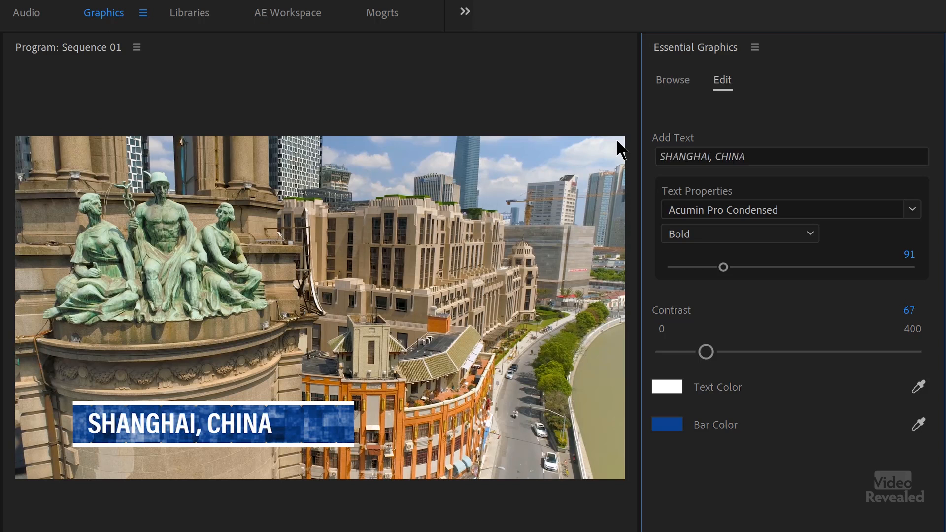
- Change the lower third's font to Acuta and set the text size to 75
click(912, 210)
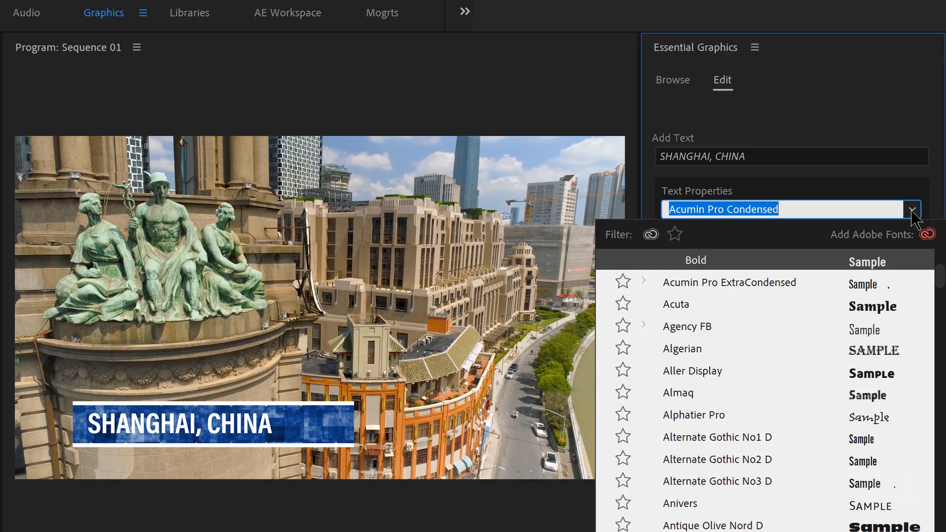
click(893, 305)
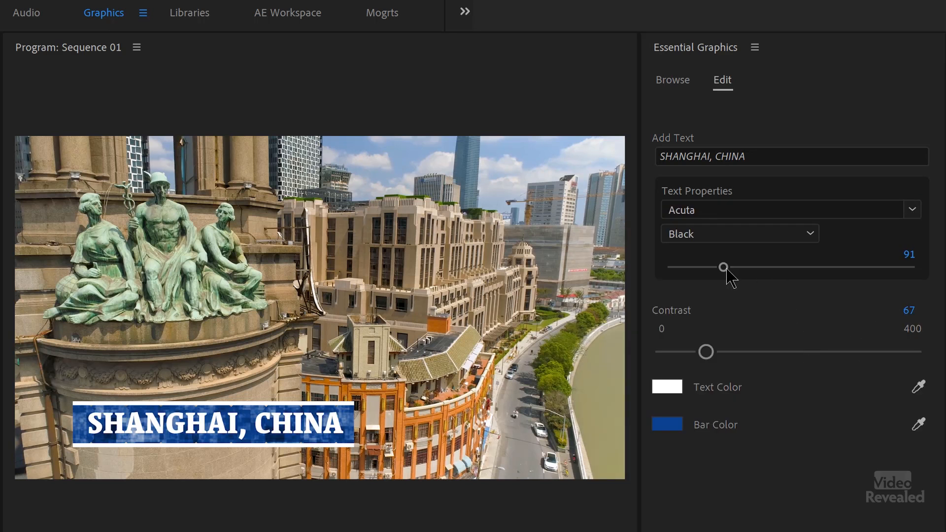
drag(724, 269, 712, 269)
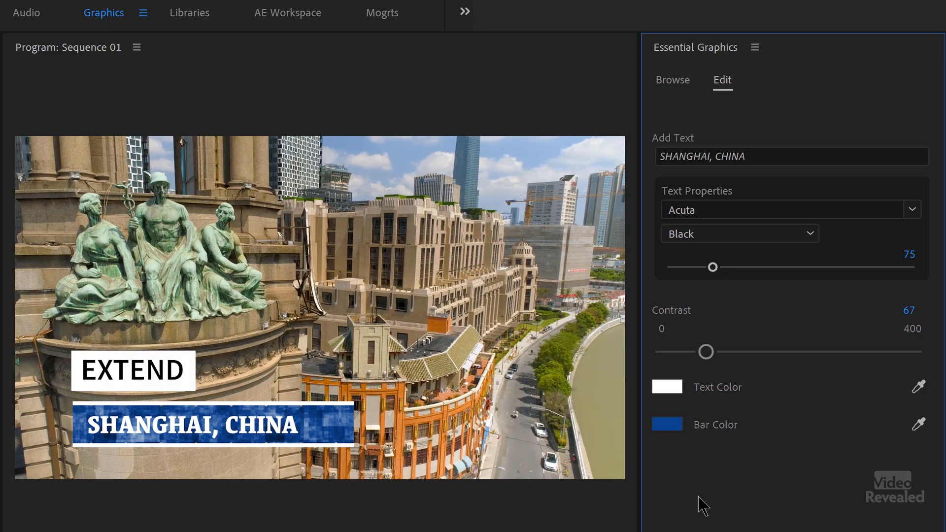
- Set the lower third's contrast to 53, sample its bar color from the orange building in the footage, and play the result
mouse_move(710, 359)
mouse_down()
mouse_move(904, 350)
mouse_move(653, 351)
mouse_move(696, 353)
mouse_up()
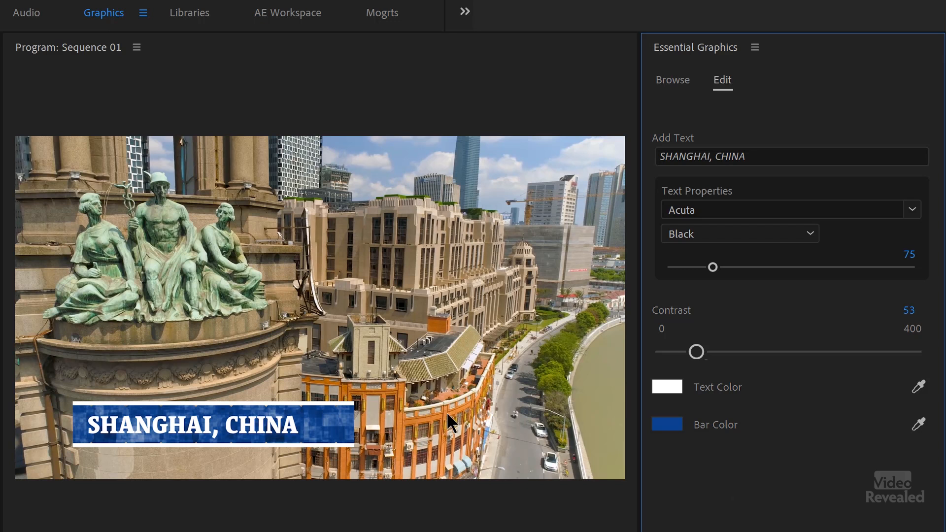
click(667, 425)
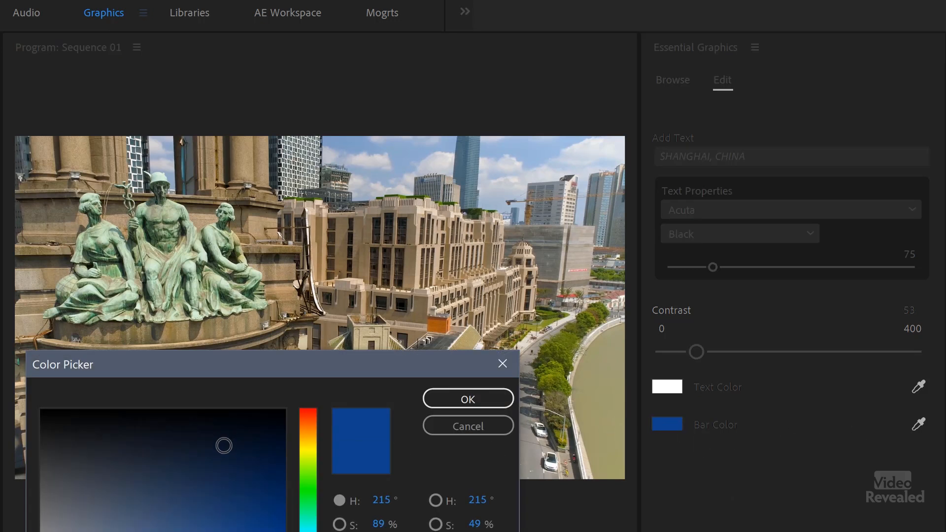
click(495, 426)
click(919, 424)
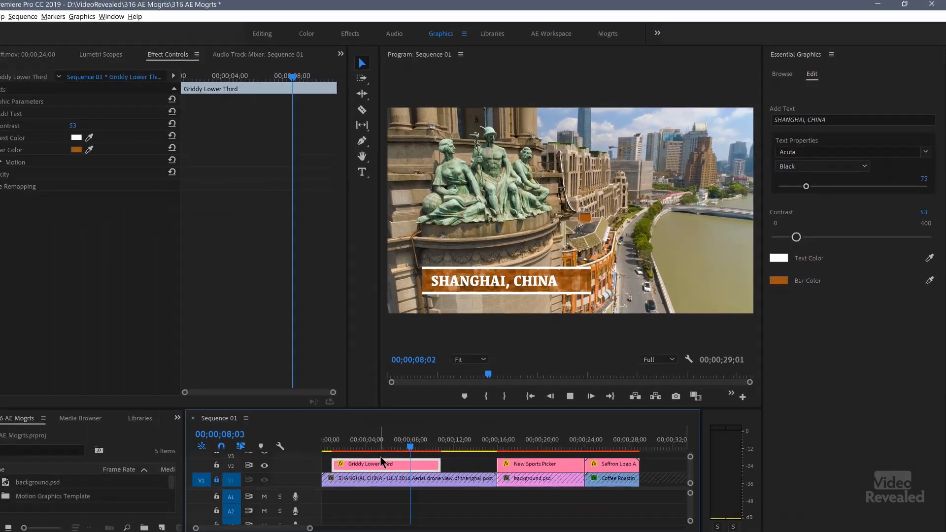
key(space)
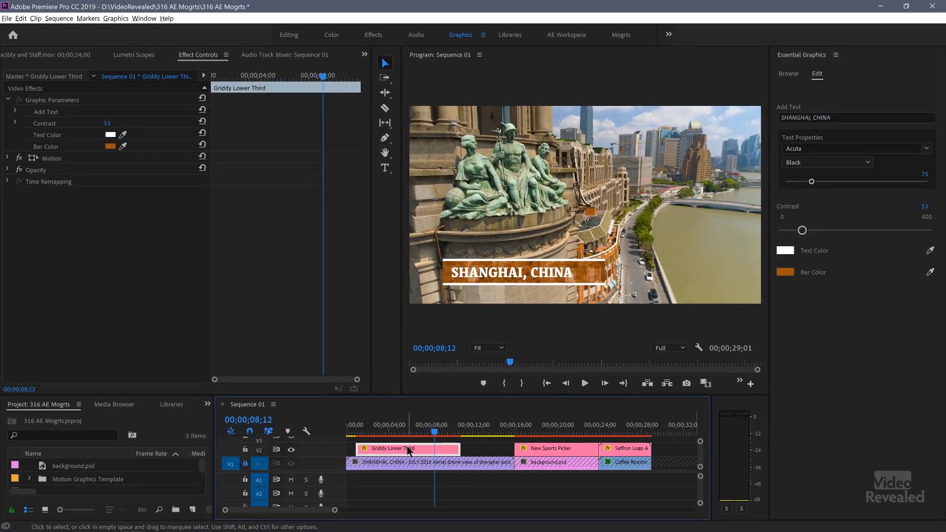
right_click(408, 451)
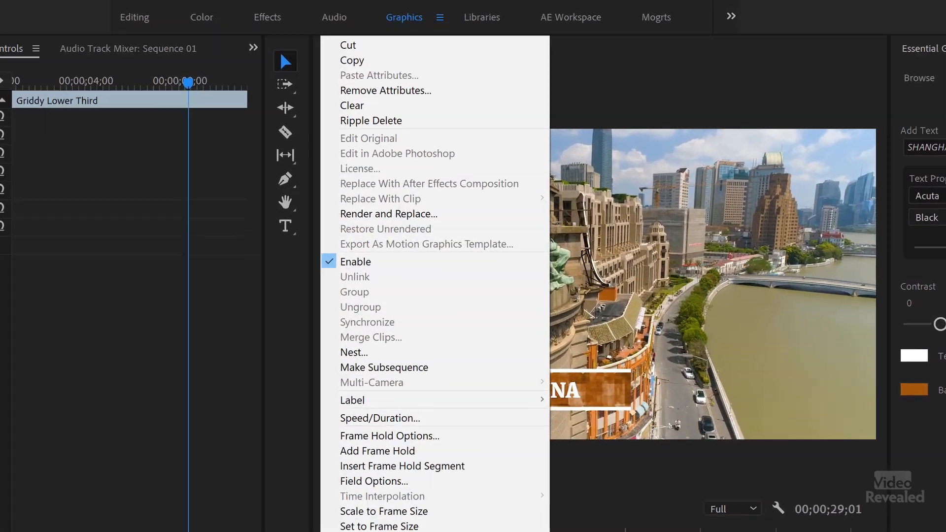
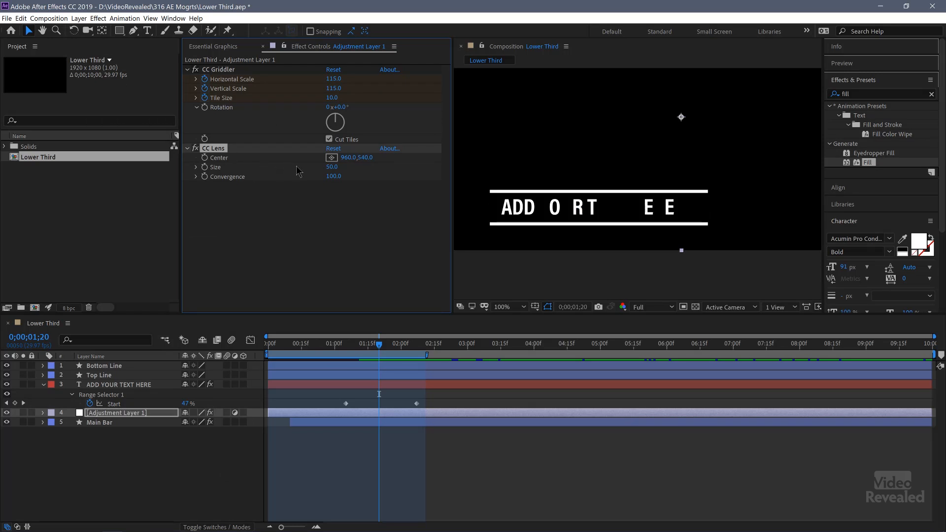
- In After Effects, center the adjustment layer's CC Lens effect at 511, 909 on the bar and reveal the layer's keyframes
click(331, 157)
click(600, 211)
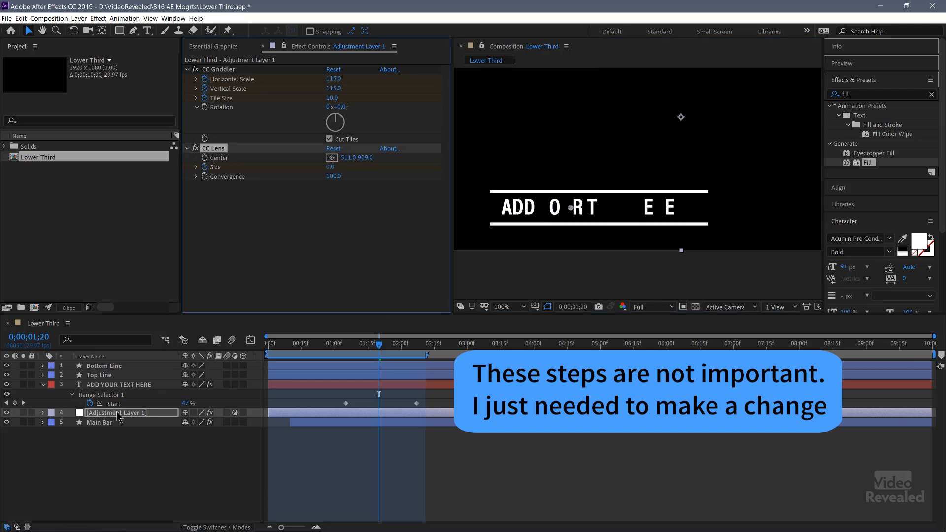
click(117, 413)
key(u)
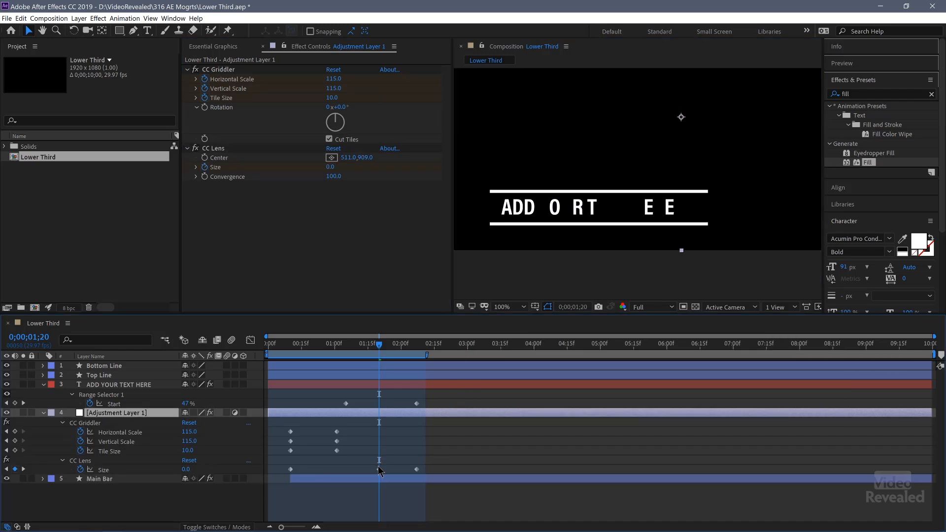
- Delete the first CC Lens Size keyframe and move the middle one to 0;00;00;10, aligned with the first CC Griddler keyframes
click(290, 469)
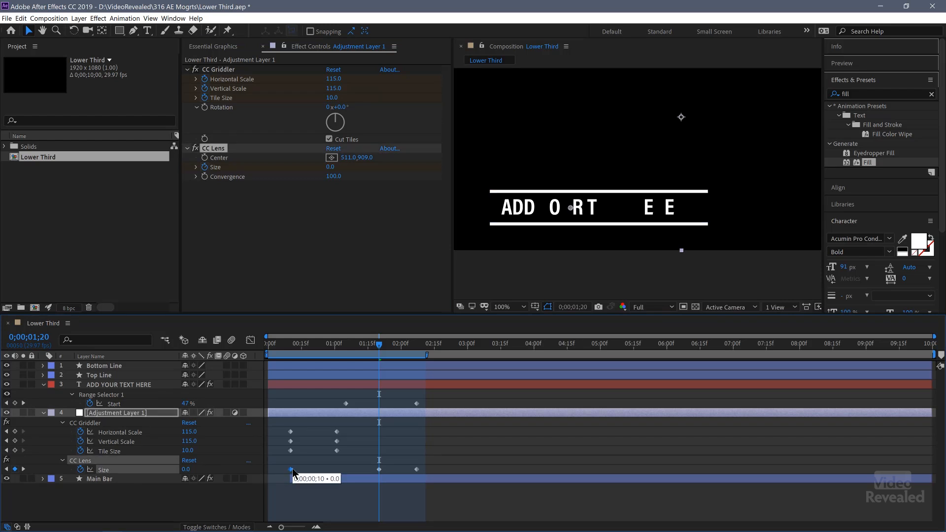
key(Delete)
drag(381, 474, 313, 471)
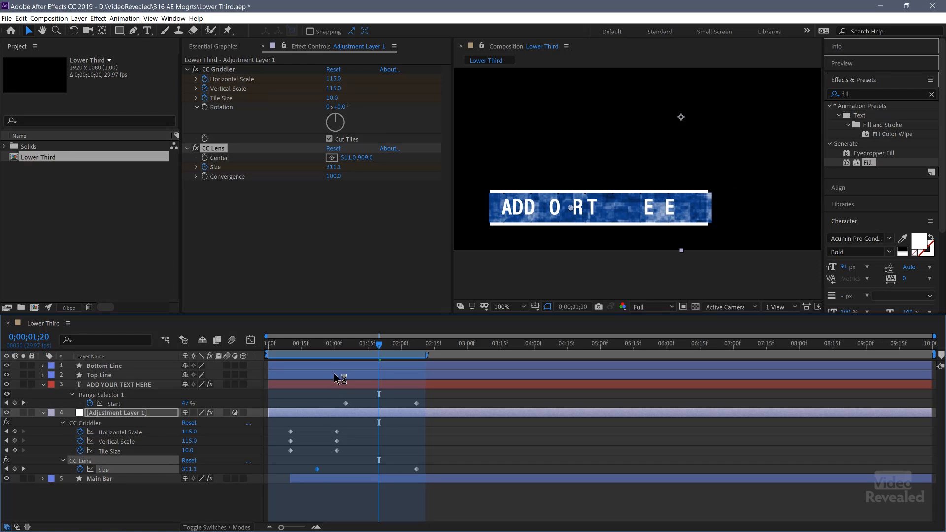
drag(311, 352, 322, 368)
click(318, 470)
drag(295, 473, 291, 471)
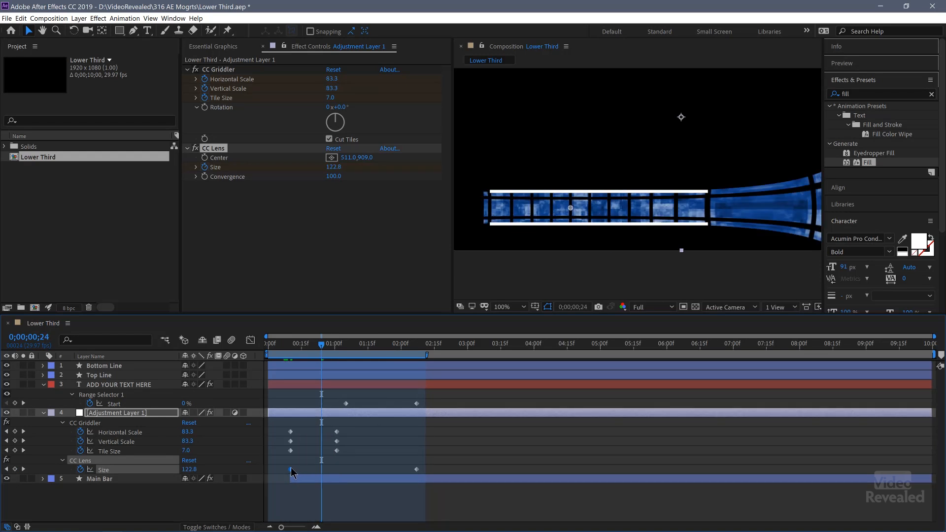
- Move the last CC Lens Size keyframe into line with the ending CC Griddler keyframes and preview the bar animation
drag(418, 470, 339, 472)
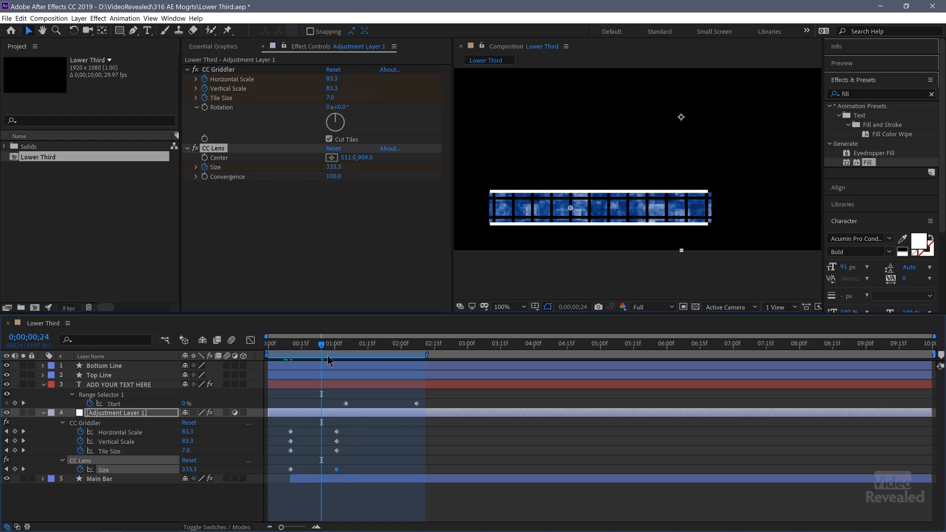
drag(298, 348, 288, 351)
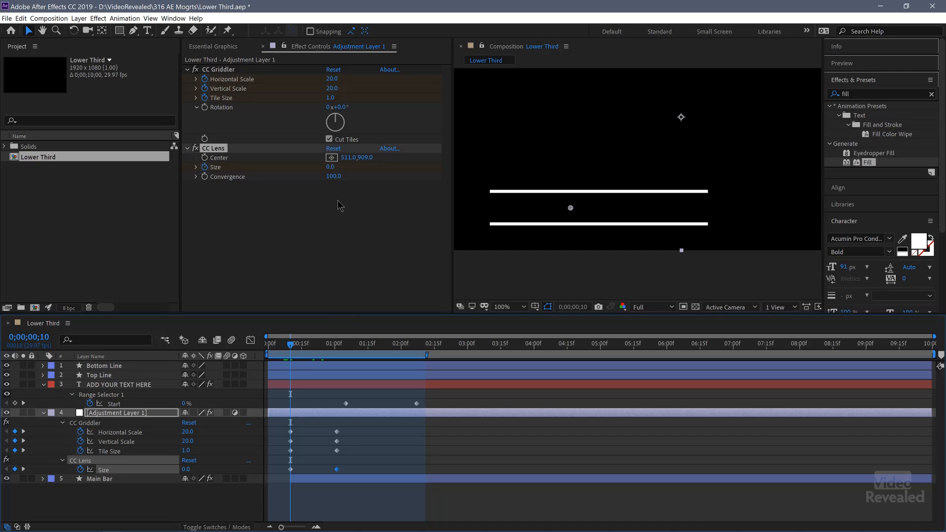
drag(312, 347, 282, 365)
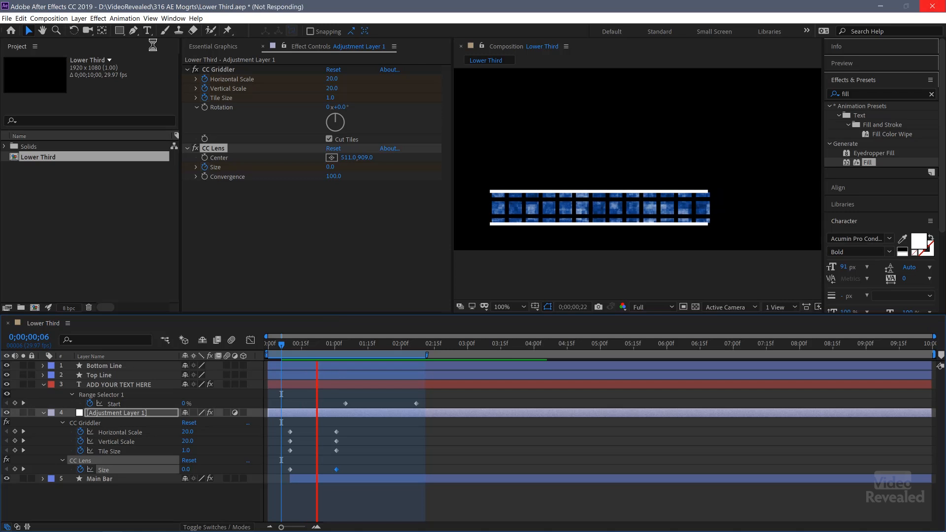
- Widen the Essential Graphics settings and rename the template as Griddy Lower Third2
click(220, 49)
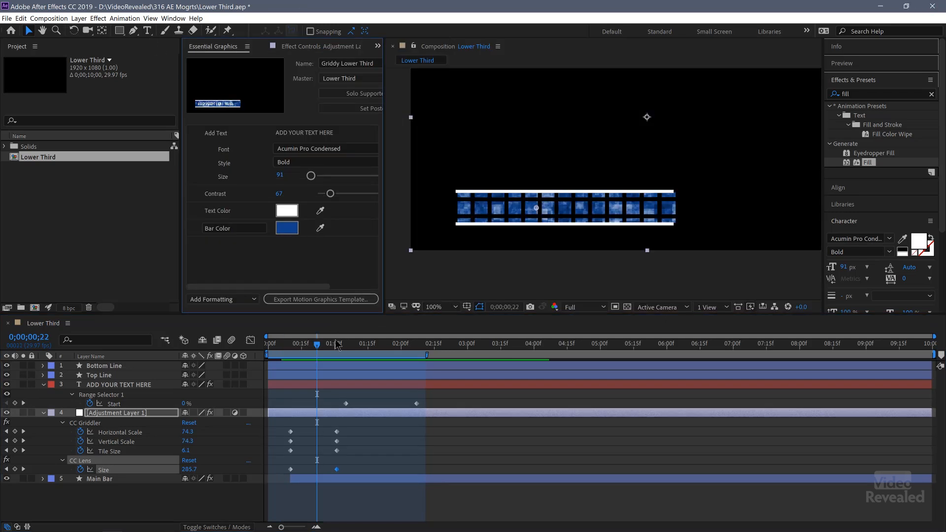
drag(383, 134, 441, 151)
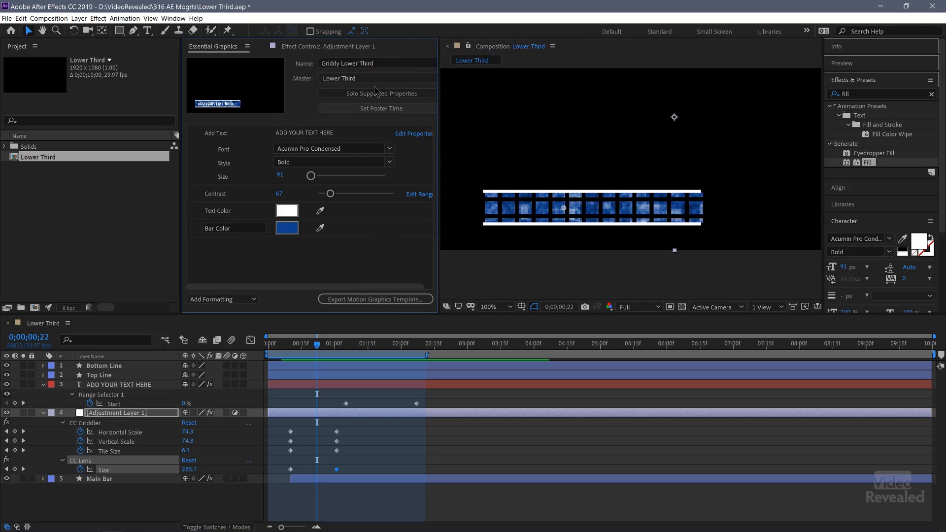
click(394, 60)
text(2)
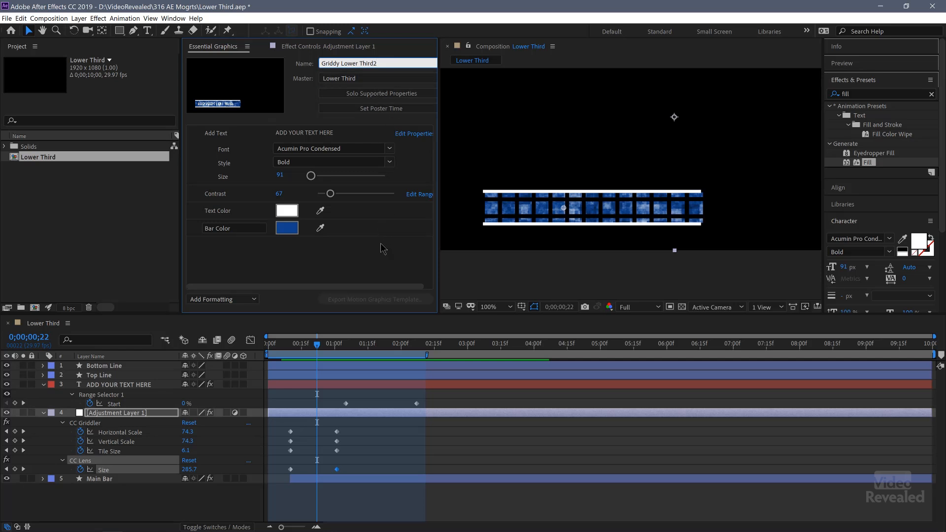
key(Return)
- Save the project and export Griddy Lower Third2 as a Motion Graphics template to the 316 AE Mogrts folder on the local drive
click(381, 300)
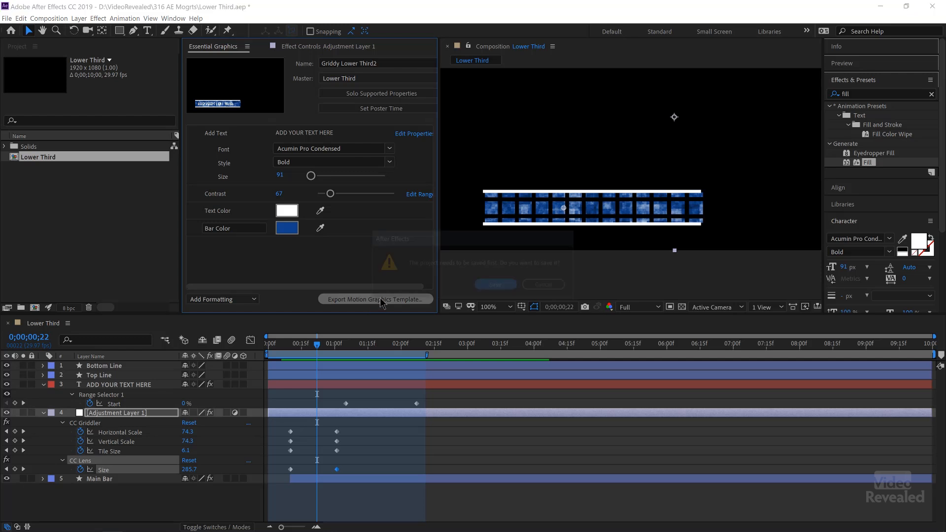
click(491, 286)
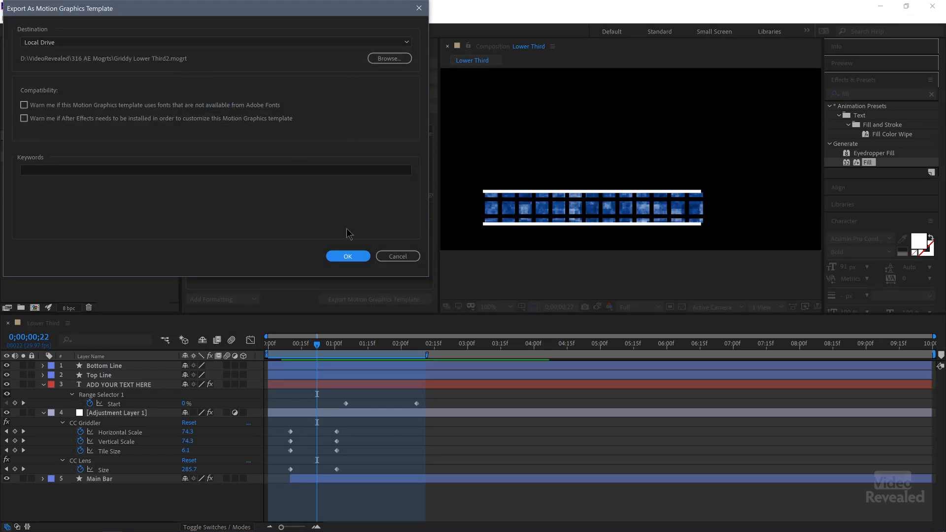
click(348, 257)
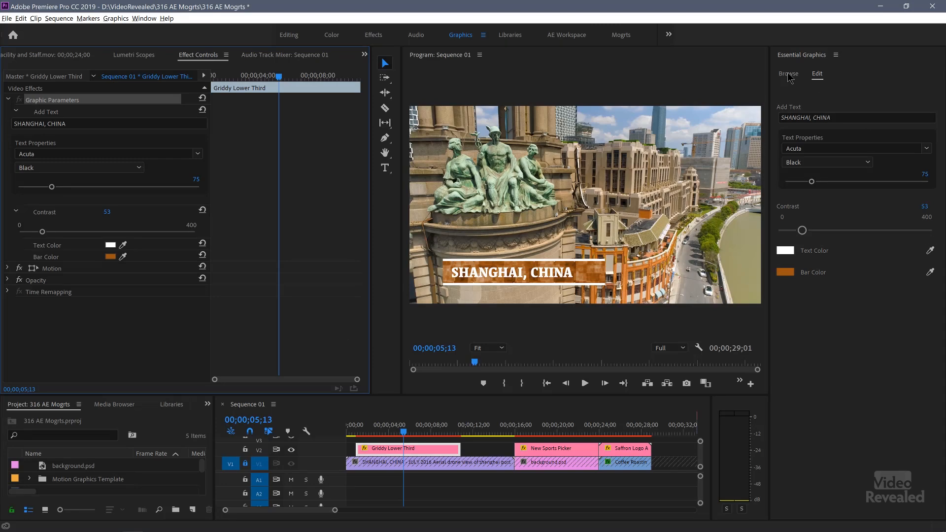
- In Premiere Pro, preview the existing lower third and replace its clip on V2 with the Griddy Lower Third2 template, keeping its customizations
click(789, 75)
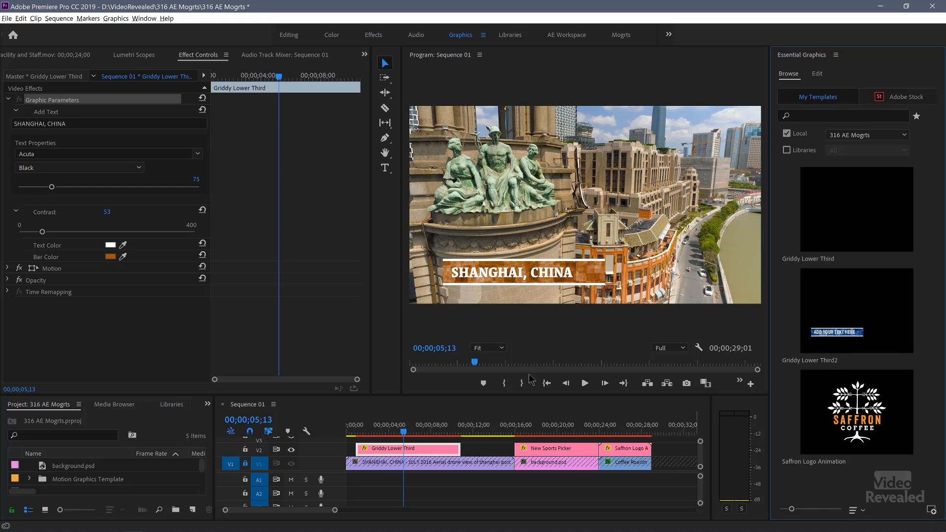
drag(404, 431, 356, 430)
key(space)
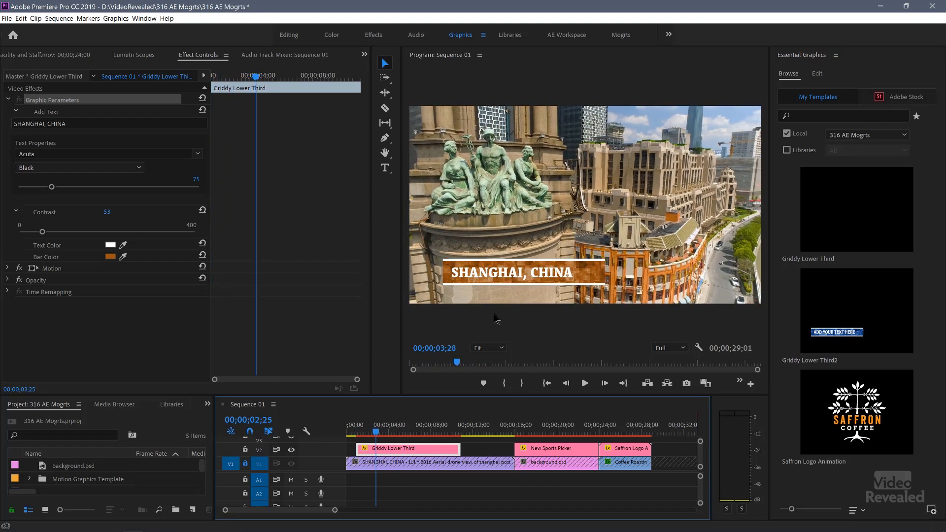
click(847, 320)
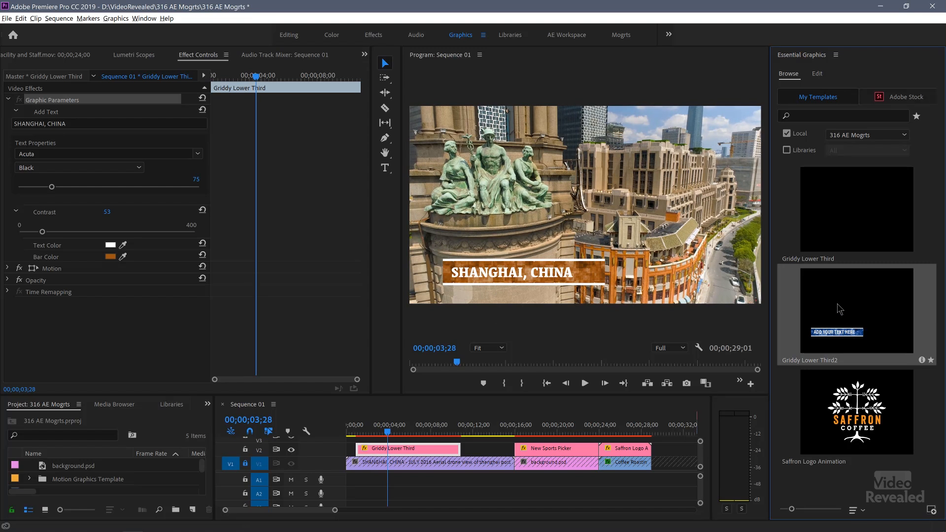
drag(424, 448, 423, 448)
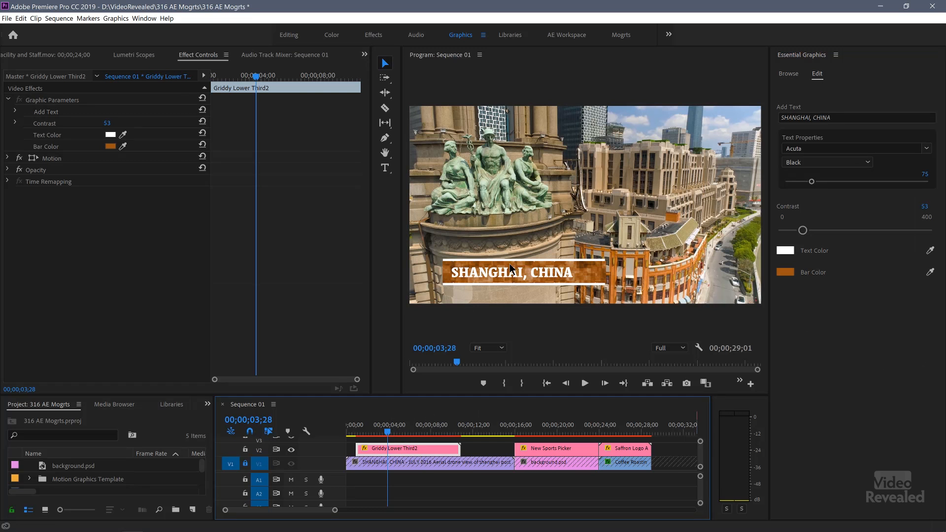
- Change the lower third's bar color to bright magenta and scrub through the clip to check its animation
drag(387, 434, 365, 440)
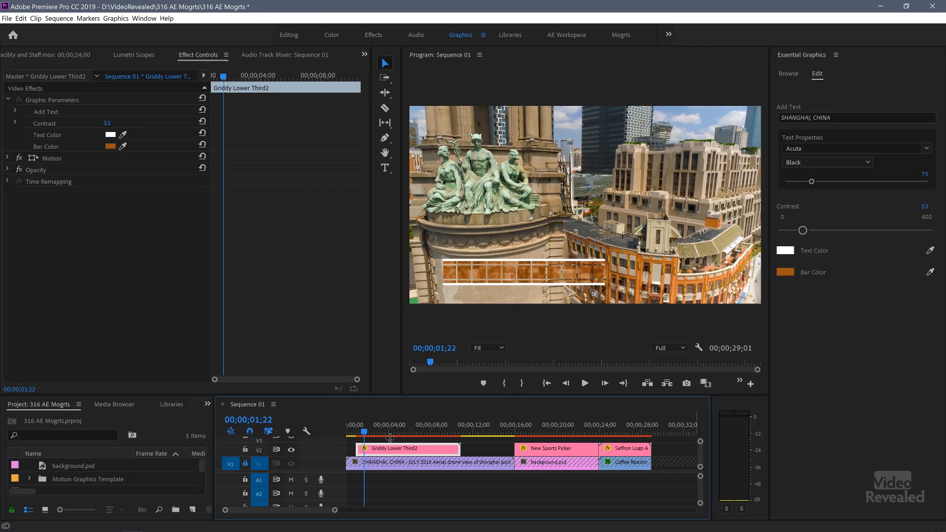
click(786, 274)
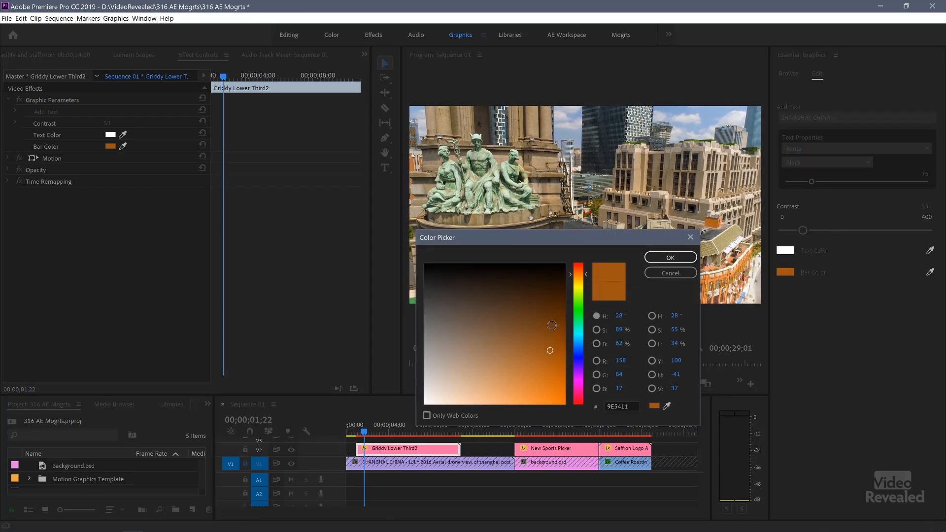
drag(578, 292, 577, 378)
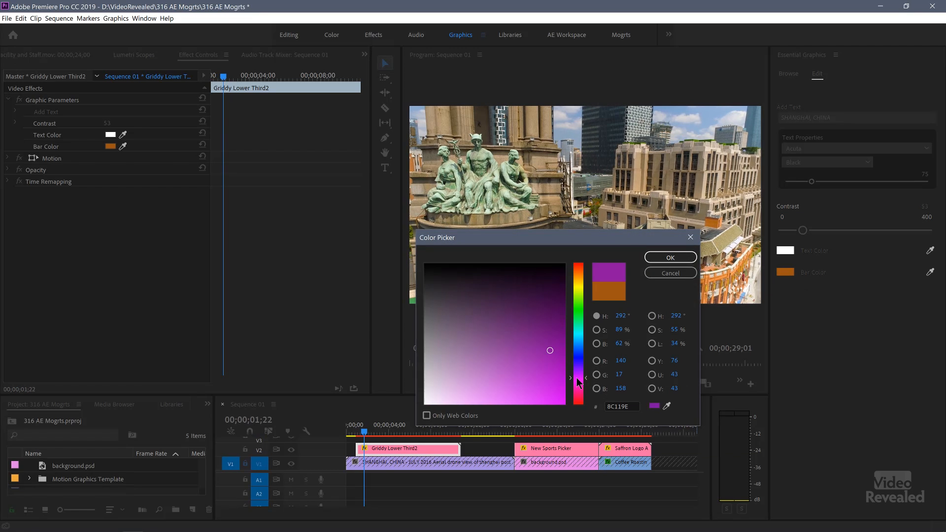
click(554, 381)
click(663, 258)
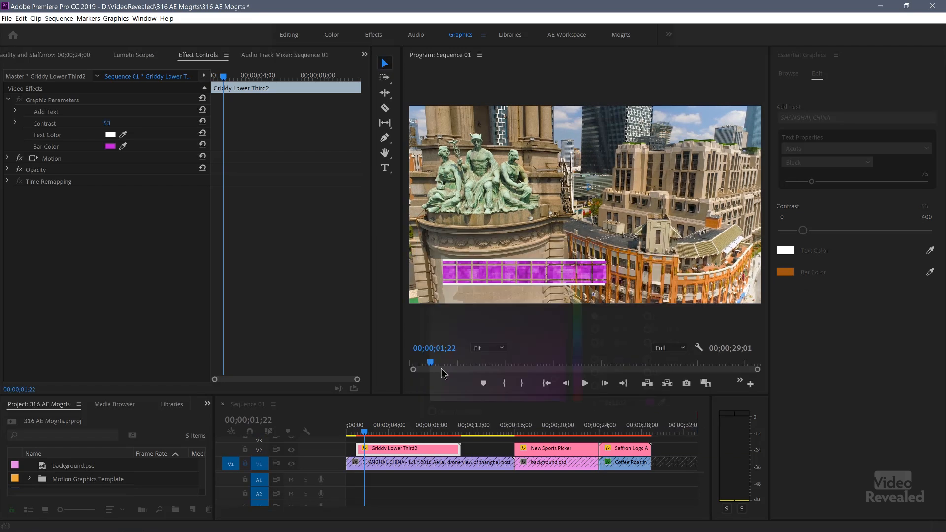
drag(368, 436, 401, 442)
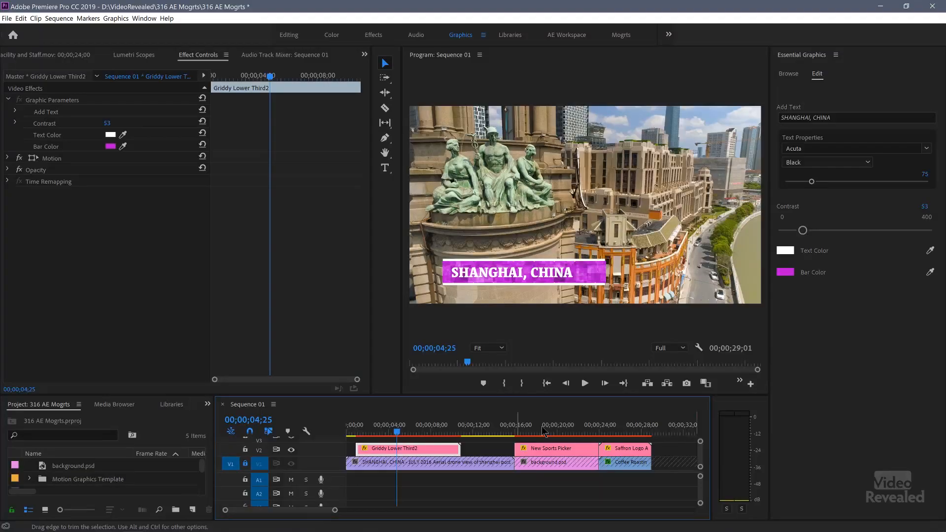
- Select the New Sports Picker graphic over the soccer footage and set the Away Team text size to 103
drag(526, 431, 564, 431)
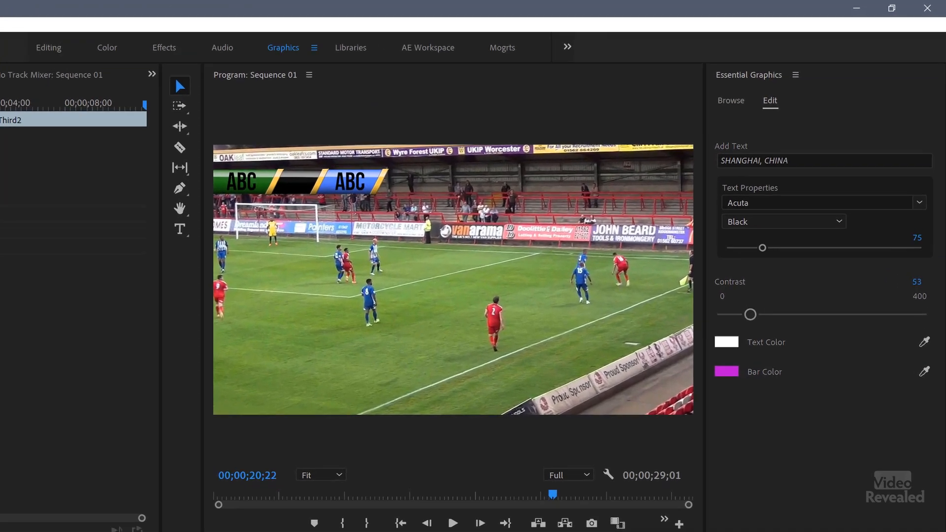
click(326, 531)
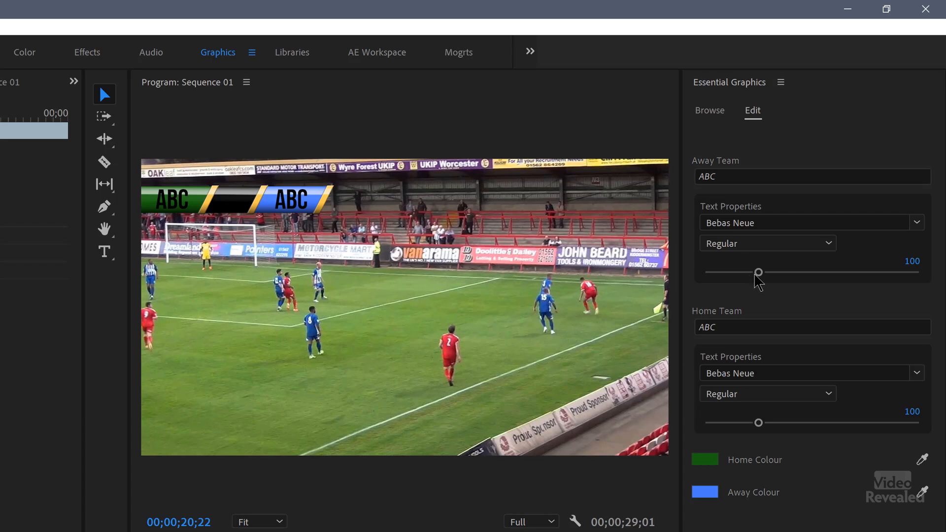
drag(782, 275, 759, 276)
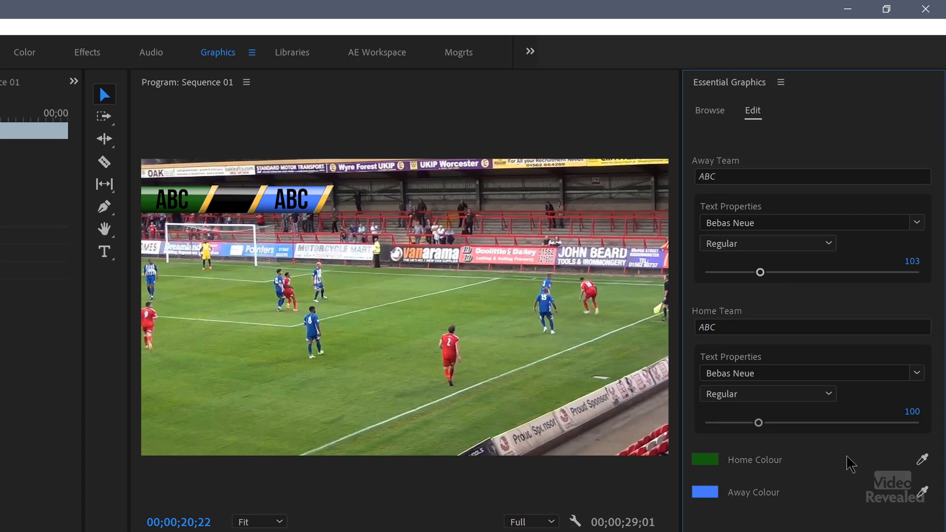
- Sample the Home Colour from a red player's shirt and the Away Colour from a blue player's shirt
click(925, 457)
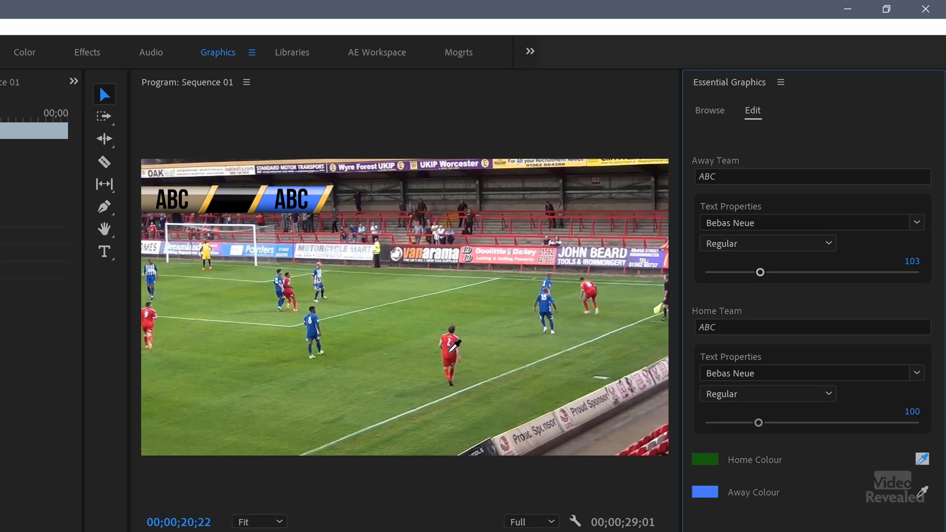
click(450, 350)
click(923, 491)
click(544, 306)
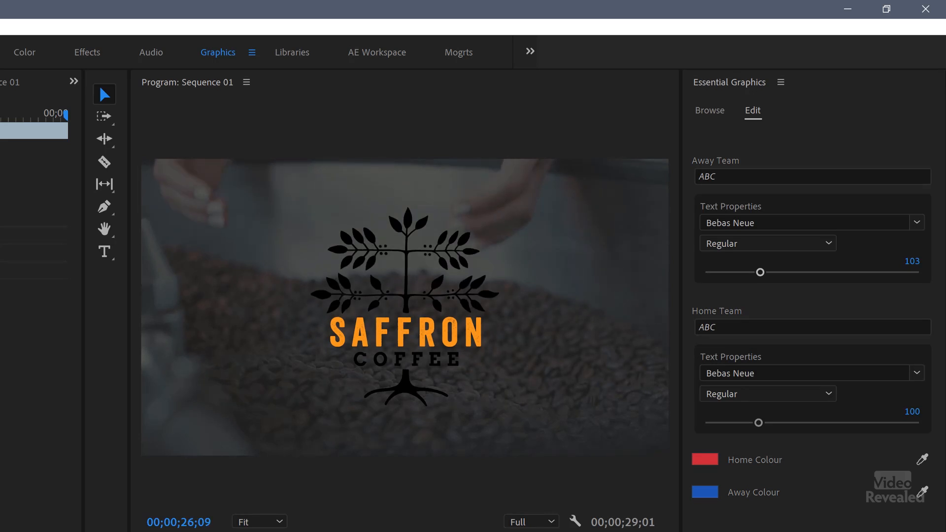
- Select the Saffron Coffee logo clip and set its Change Color to white
key(d)
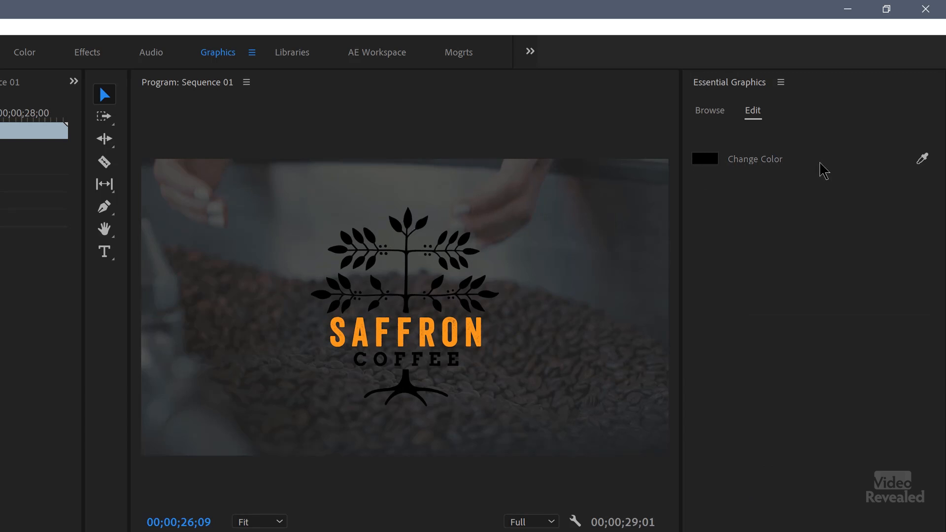
click(709, 161)
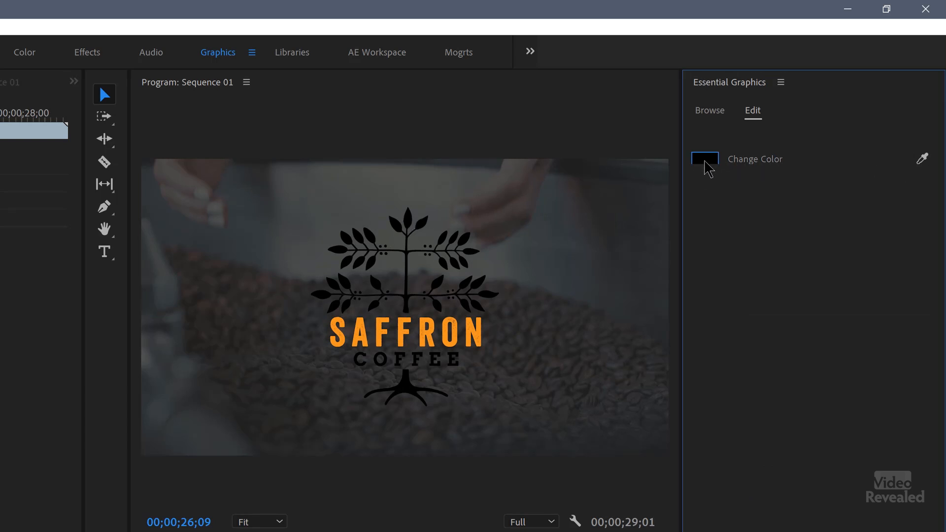
drag(248, 426, 161, 531)
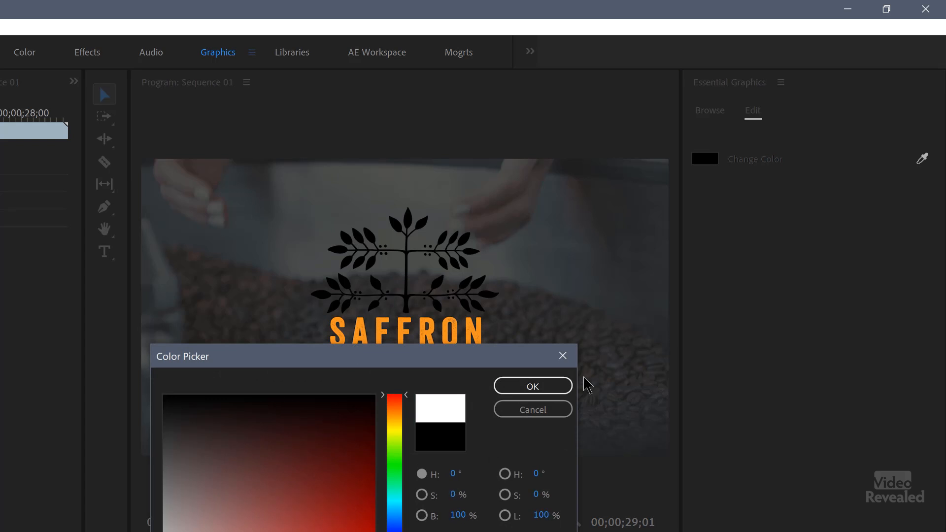
click(560, 387)
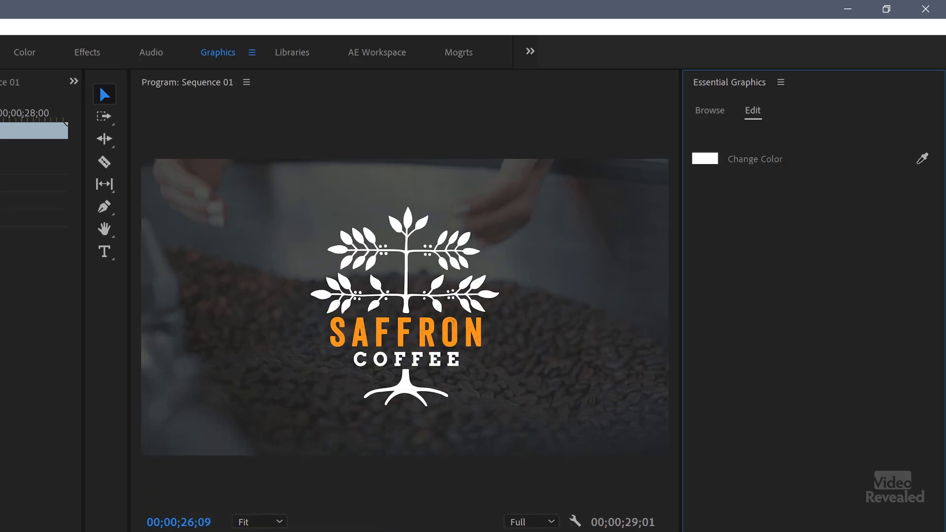
key(space)
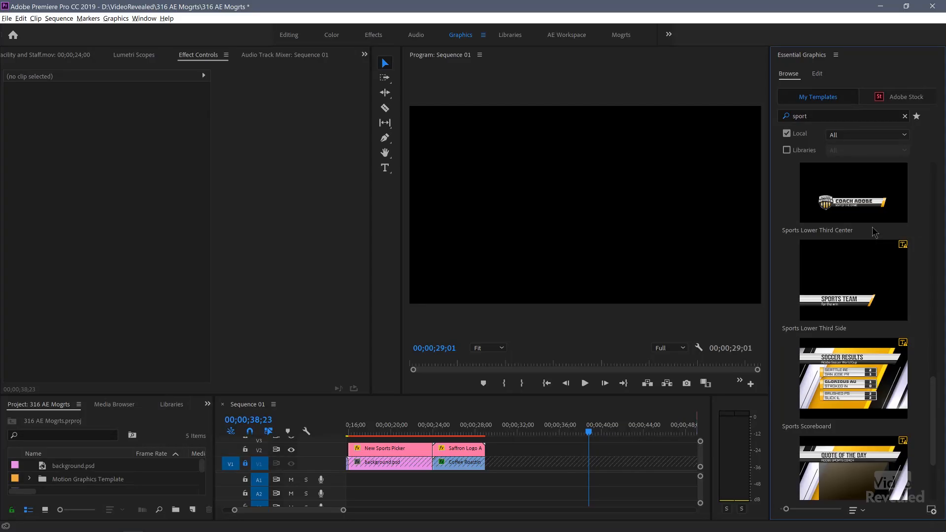
- Add the Sports Scoreboard template to V2 after a gap past the Saffron logo, and review its editable match-count and team text properties
scroll(847, 296, up, 2)
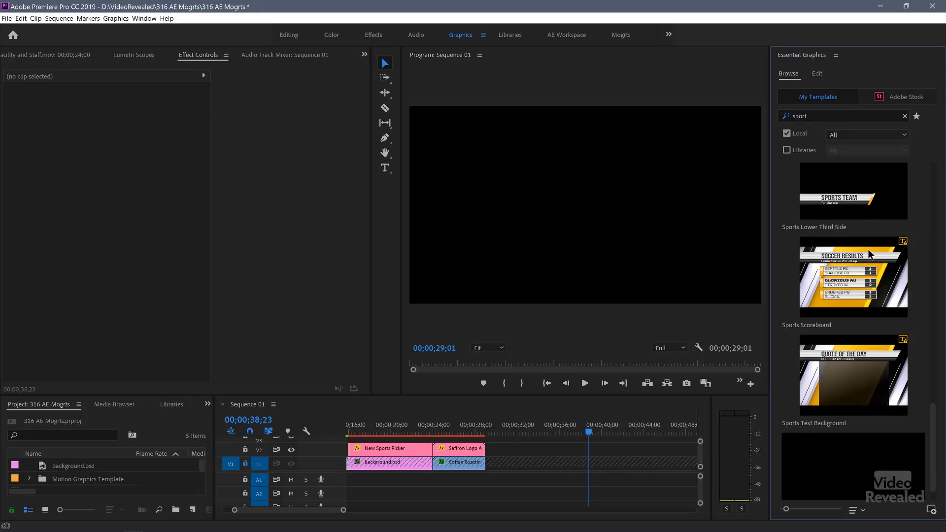
drag(846, 294, 555, 433)
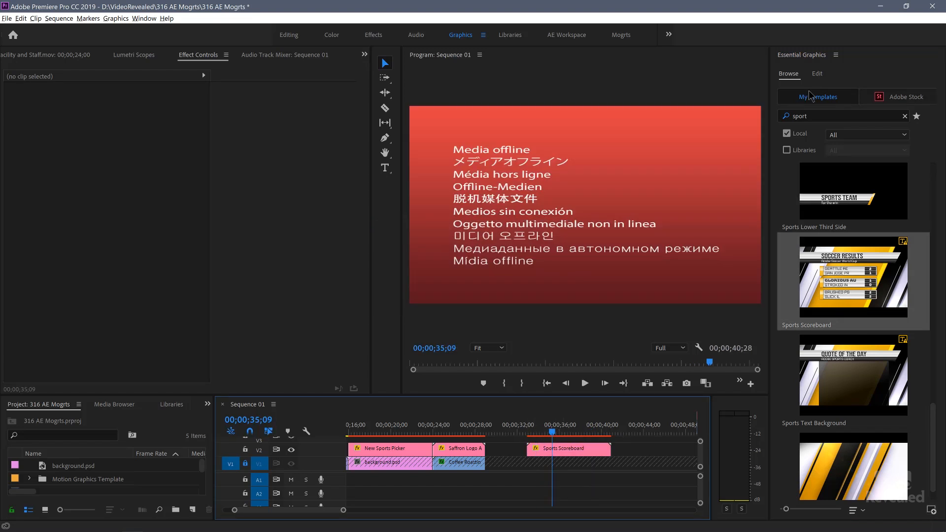
click(818, 74)
click(563, 427)
click(572, 449)
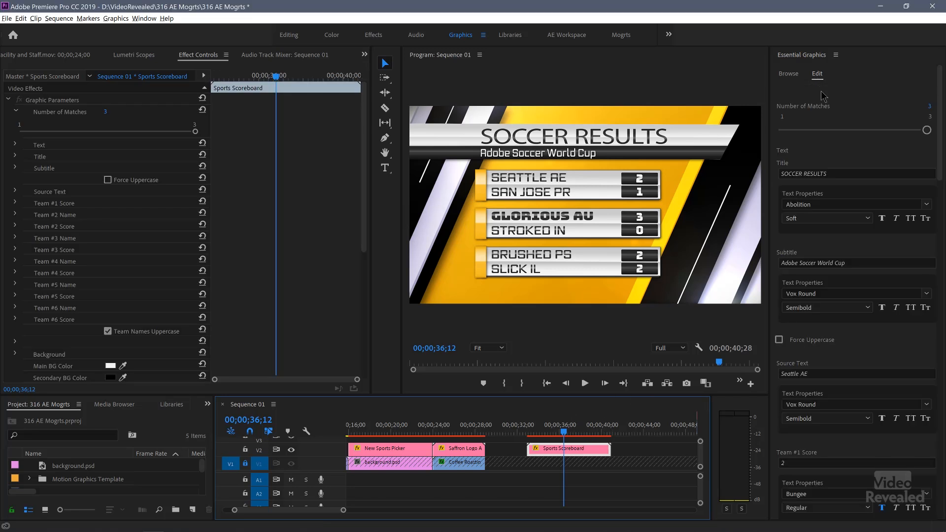
click(928, 132)
drag(871, 128, 943, 256)
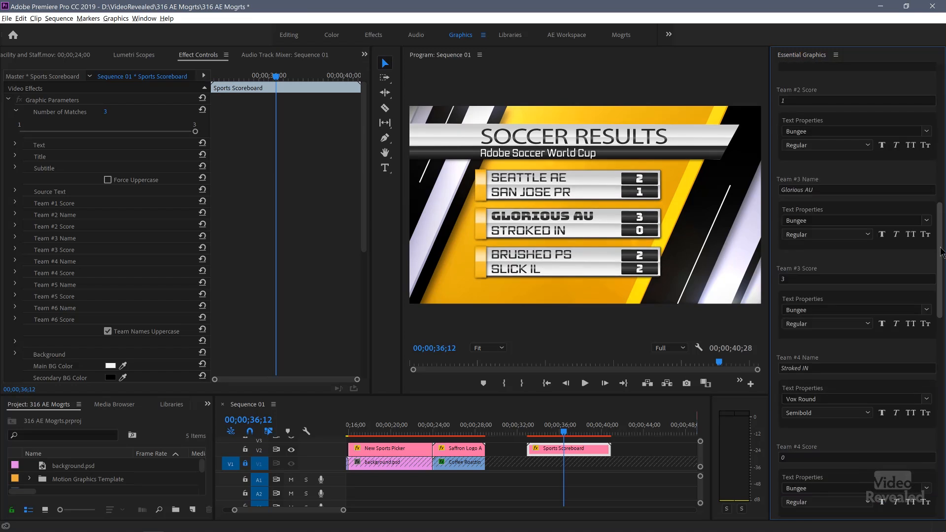
- Switch to After Effects and hide the rulers and title/action safe guides over the Sports_Capsule_SCORES_FS composition
key(alt+Tab)
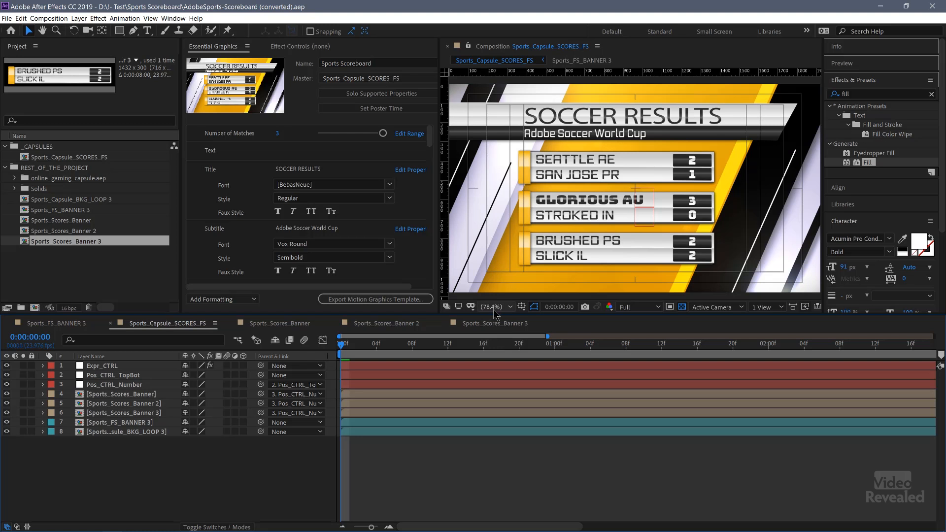
key(ctrl+r)
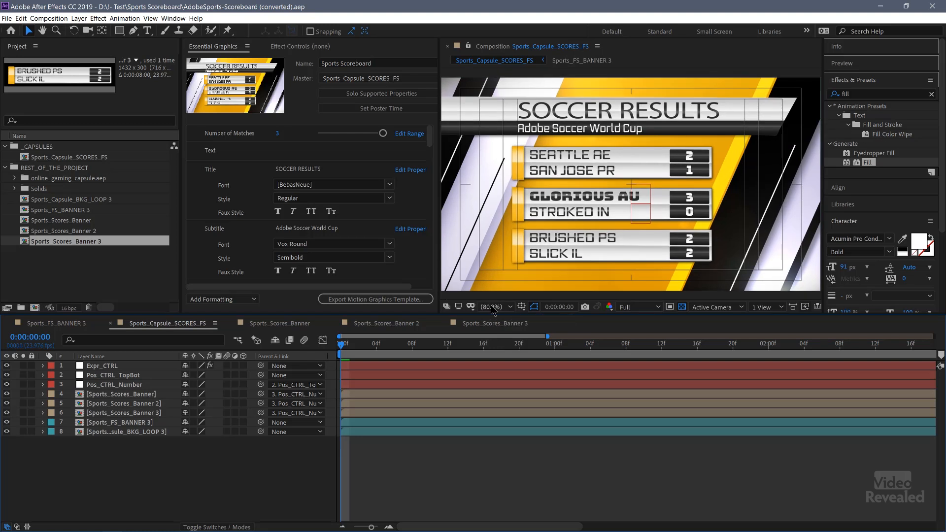
click(521, 306)
click(532, 314)
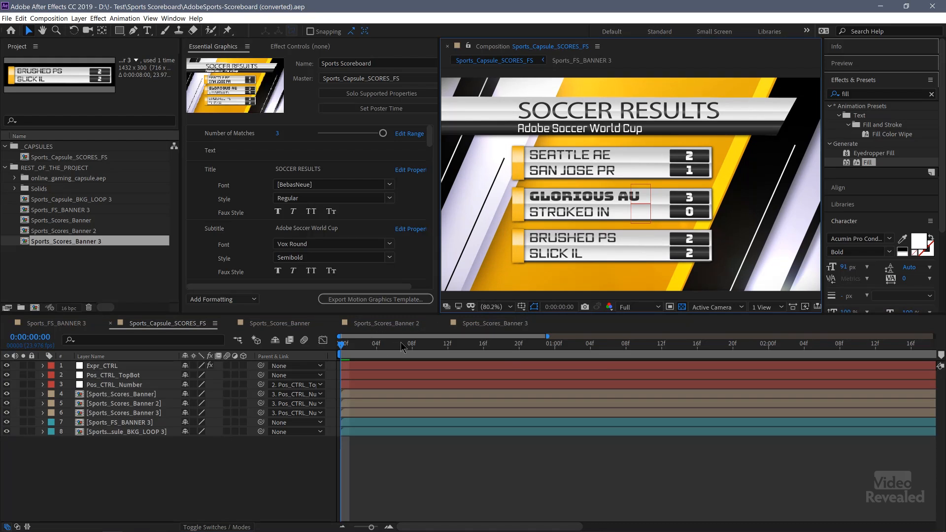
- Scrub to 0:00:00:13 and inspect the composition's layers one by one, from the score banners through the position controls to Expr_CTRL
click(368, 344)
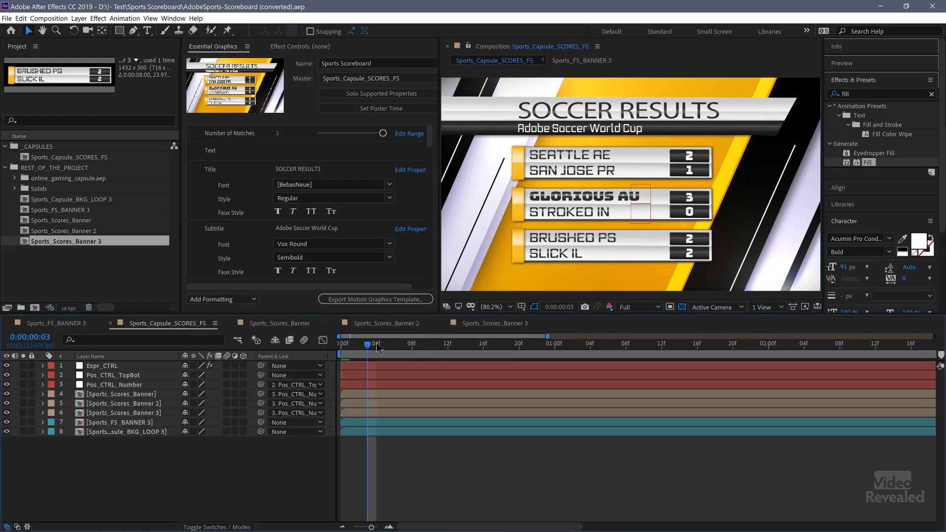
drag(451, 347, 455, 347)
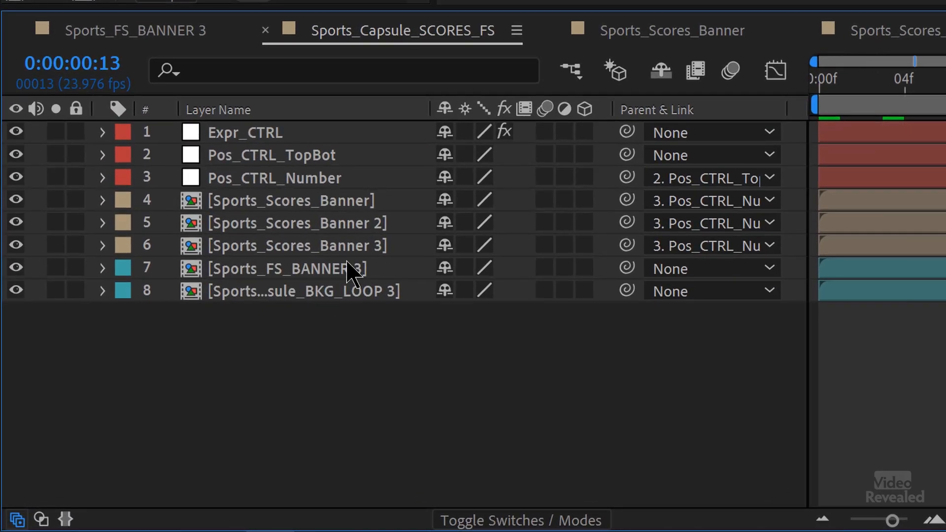
click(191, 202)
click(191, 224)
click(190, 250)
click(191, 271)
click(192, 296)
click(187, 180)
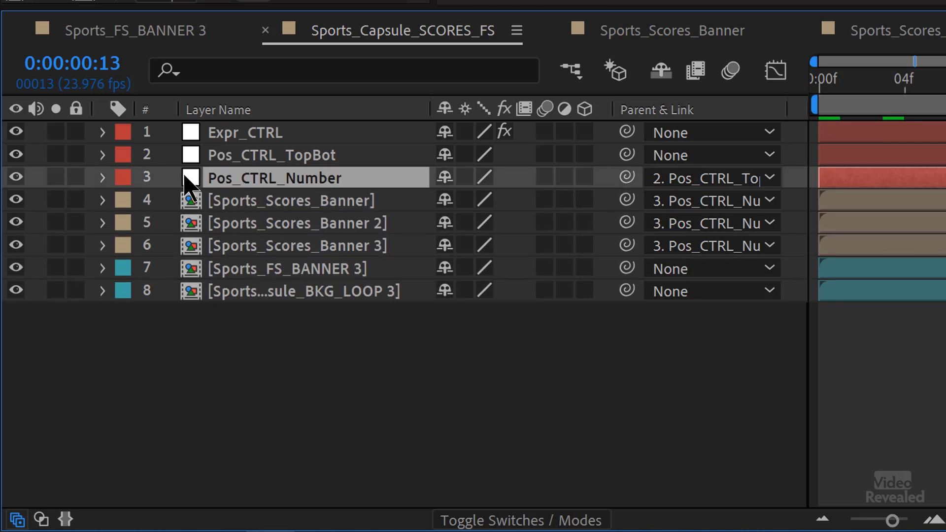
click(191, 156)
click(190, 132)
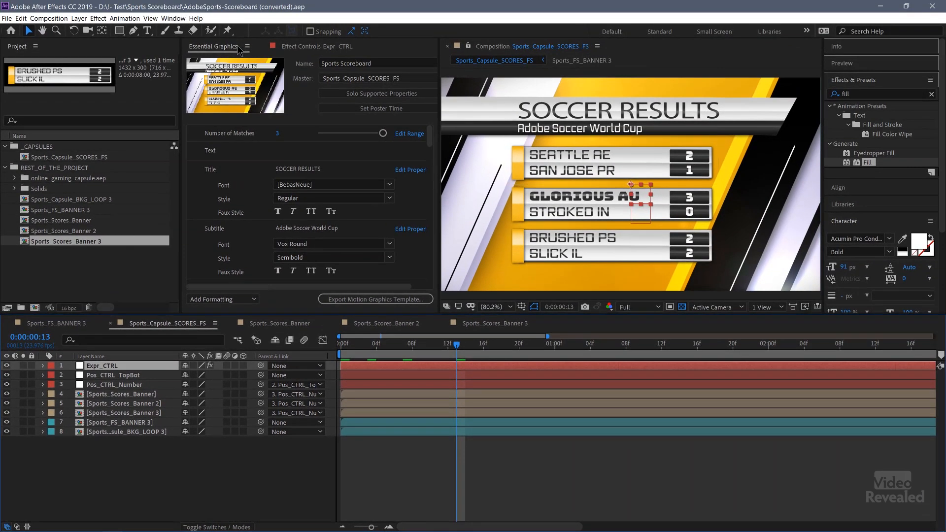
- Test lower Number of Matches values, starting with 2, in the Sports Scoreboard template and return the control to 3
click(231, 43)
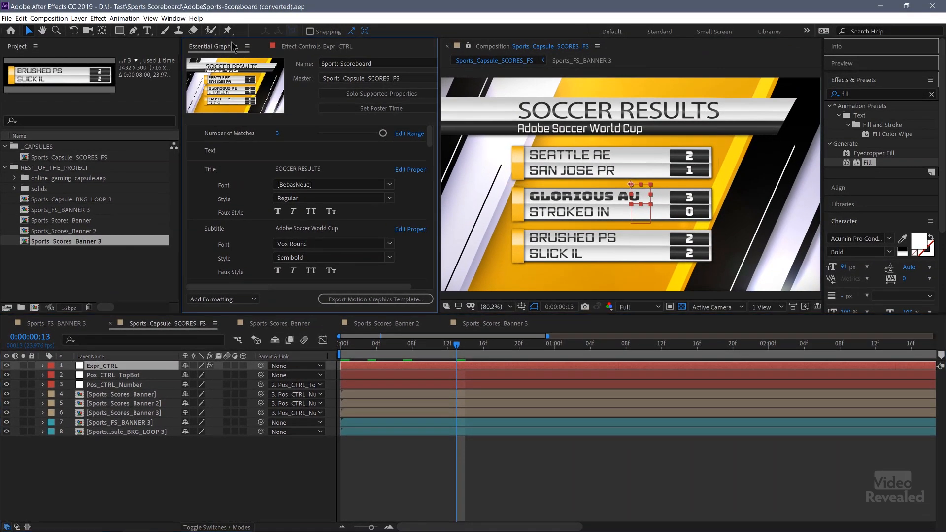
drag(430, 135, 430, 125)
click(351, 132)
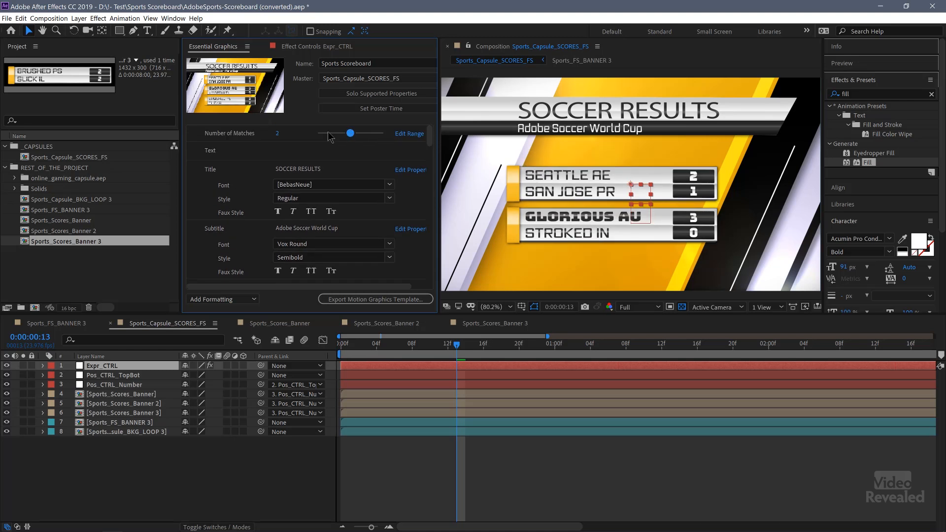
click(328, 133)
click(382, 135)
- Examine the effects on the Expr_CTRL layer, including the color under Main BG Color, and collapse the layer
click(42, 366)
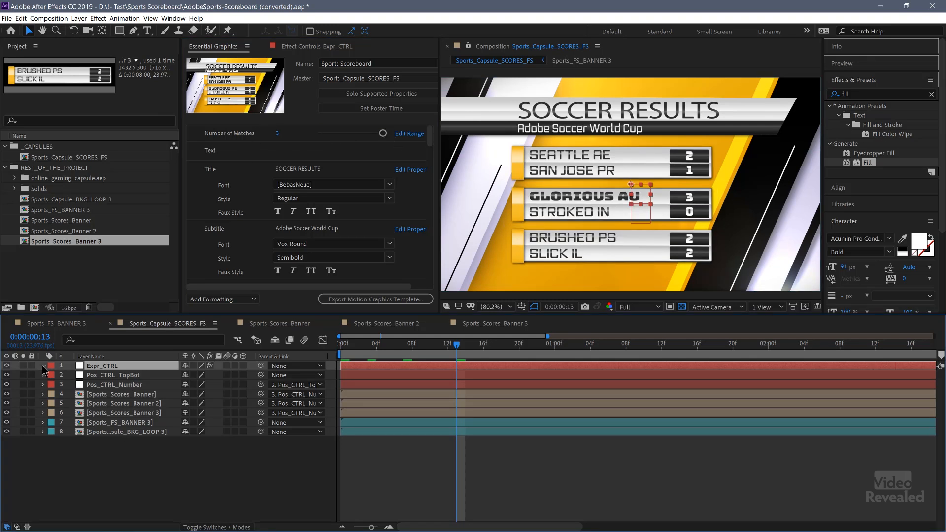
click(42, 366)
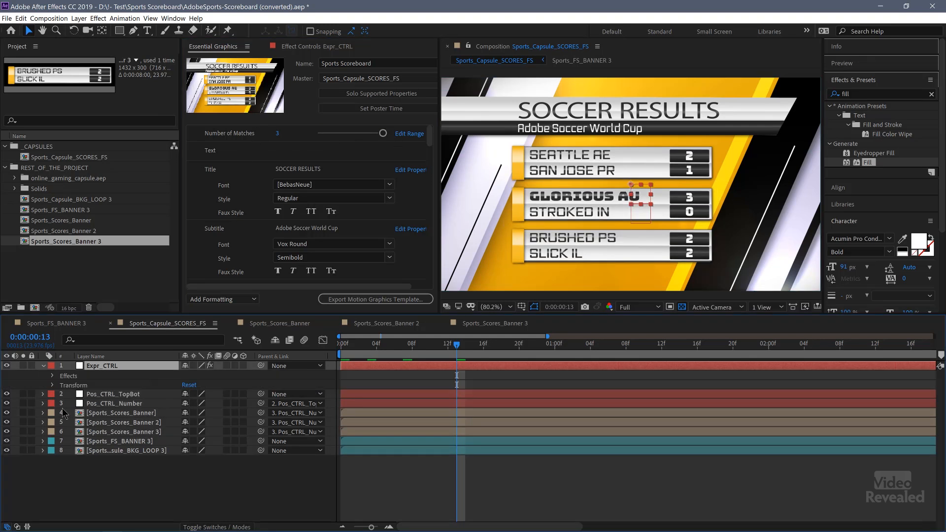
click(53, 376)
scroll(58, 388, down, 1)
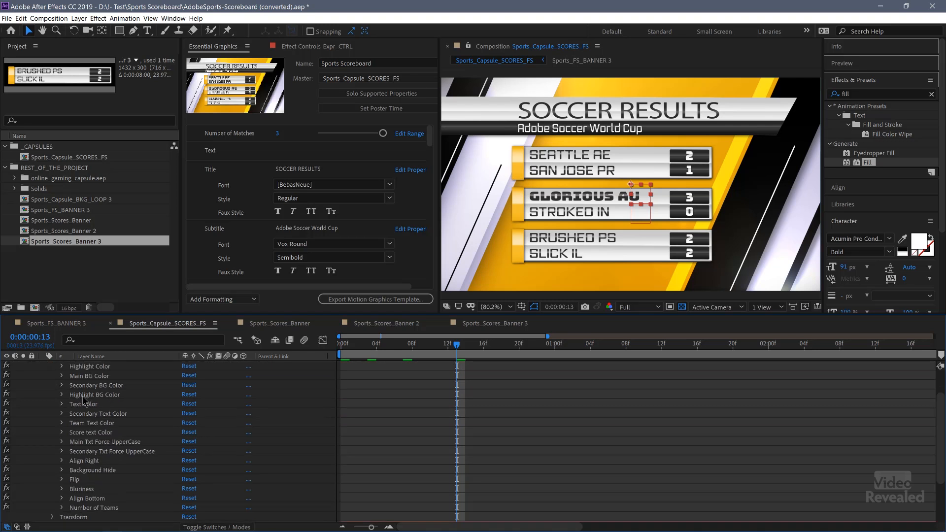
scroll(83, 400, down, 5)
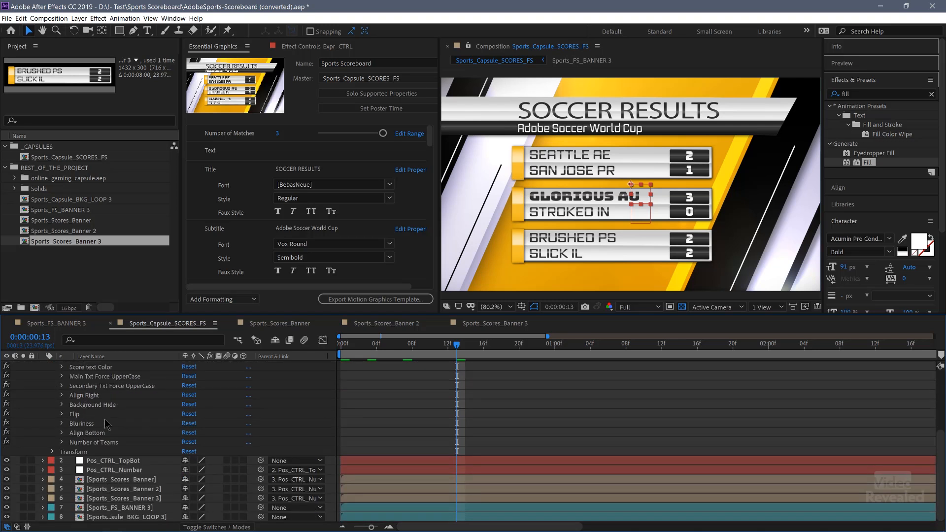
scroll(124, 428, up, 5)
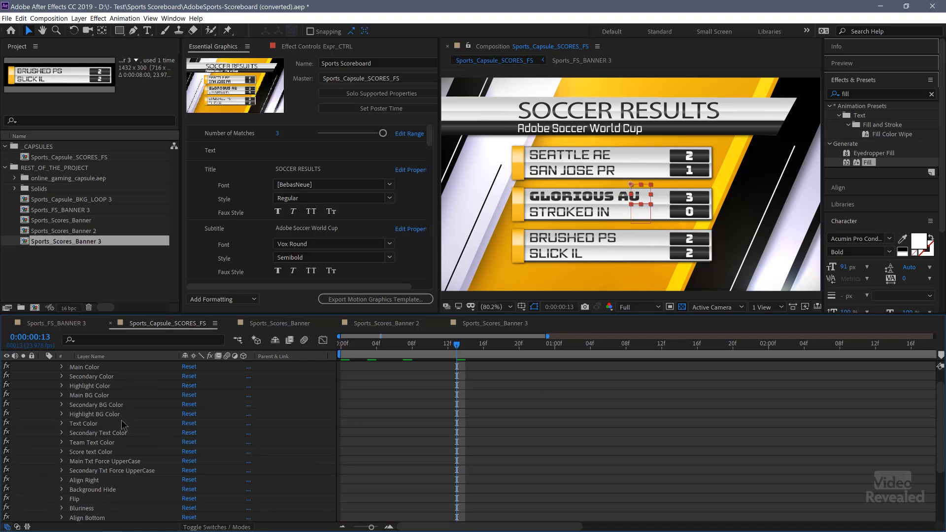
click(62, 395)
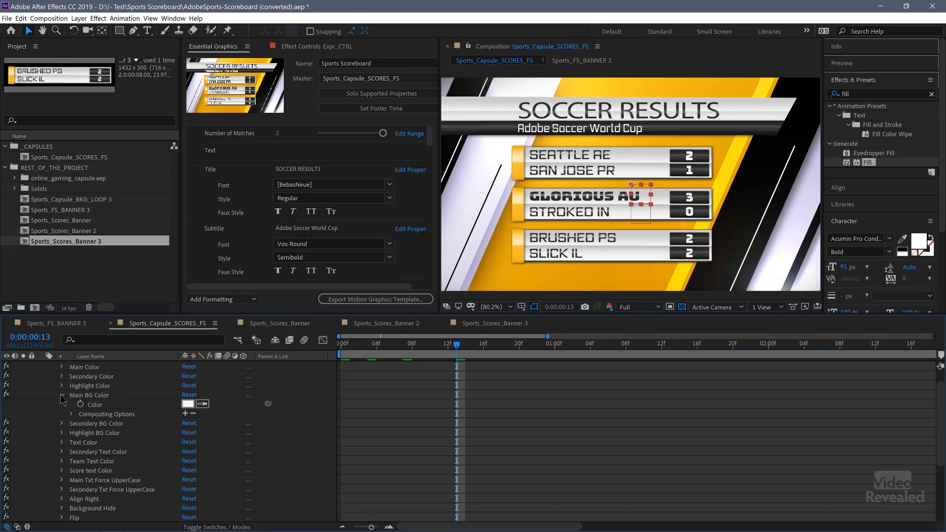
click(61, 395)
scroll(71, 396, up, 1)
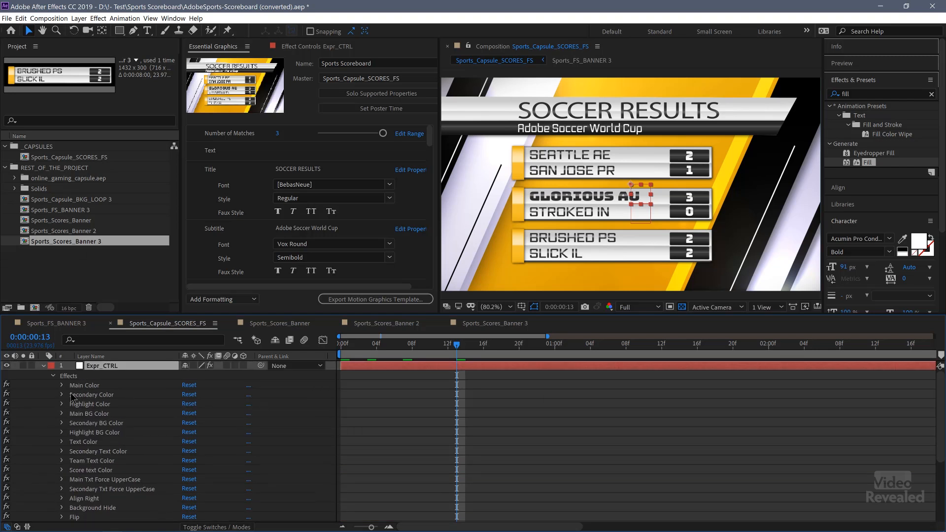
click(43, 366)
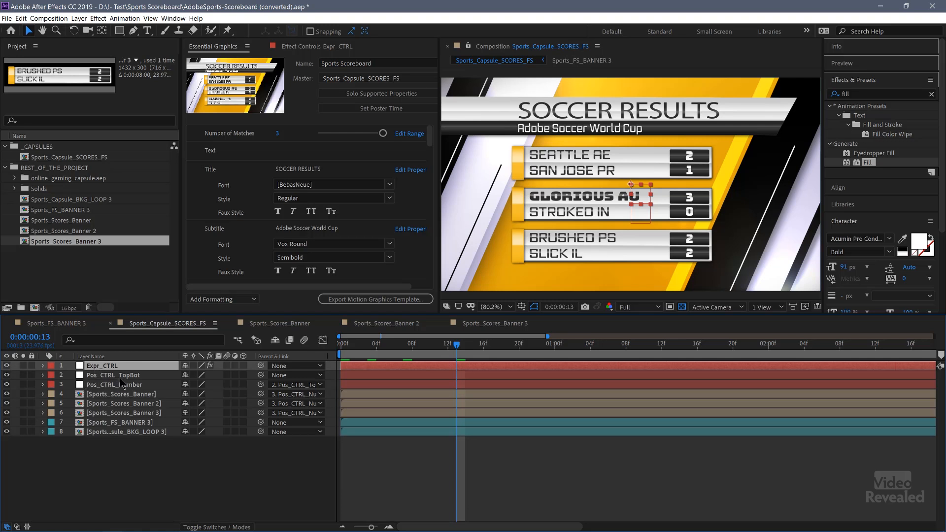
- Reveal all modified properties on all eight layers, examine the expressions driven by Expr_CTRL, and collapse the layers
drag(142, 453, 96, 365)
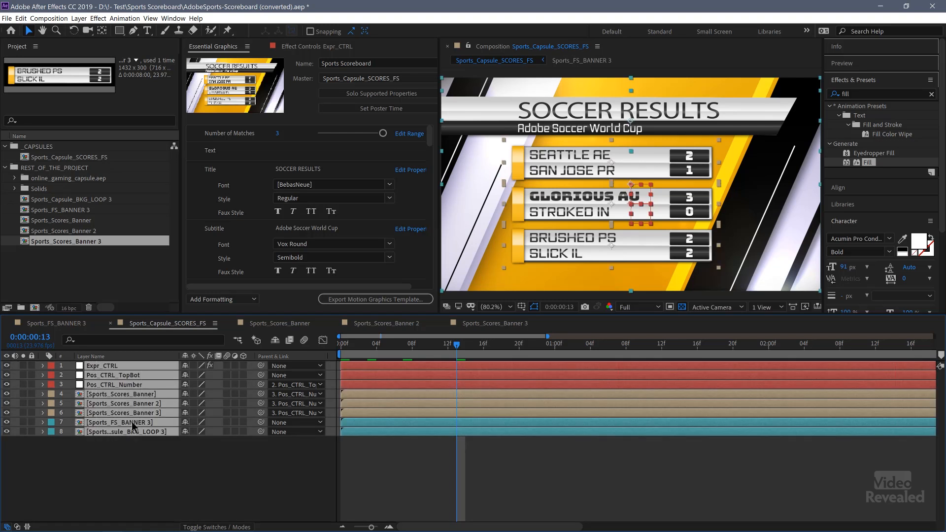
click(132, 18)
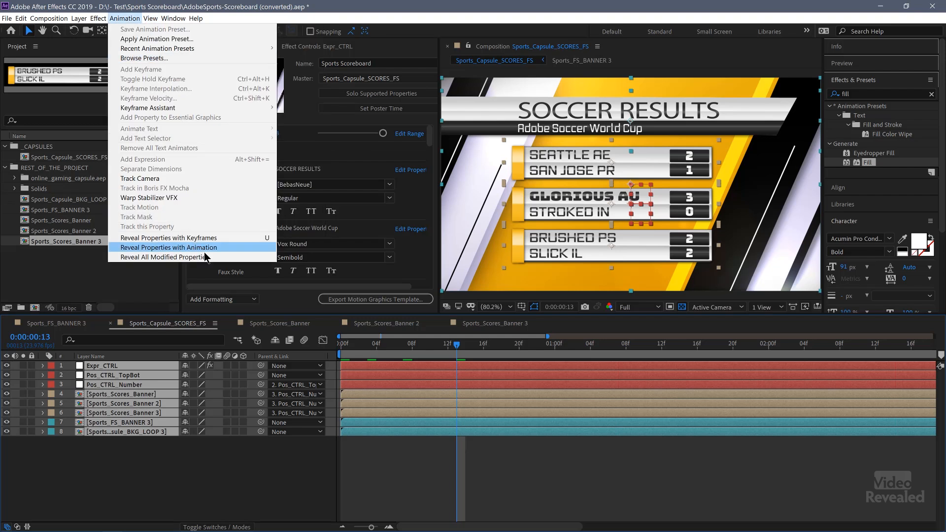
click(165, 257)
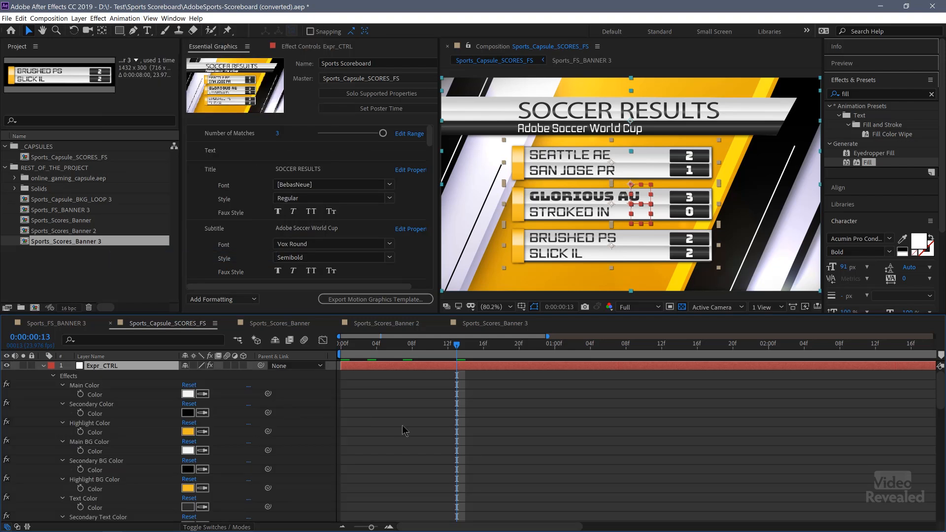
scroll(389, 420, down, 10)
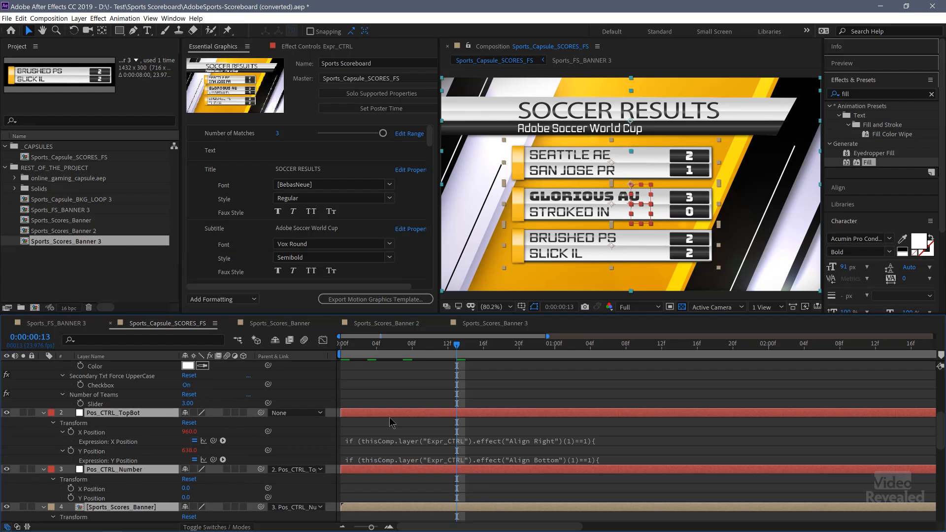
scroll(390, 417, down, 2)
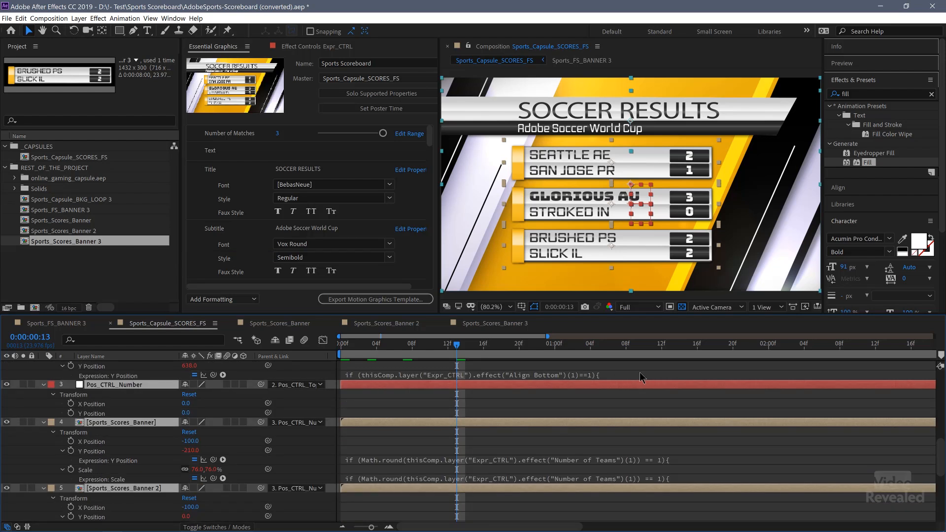
scroll(643, 378, down, 6)
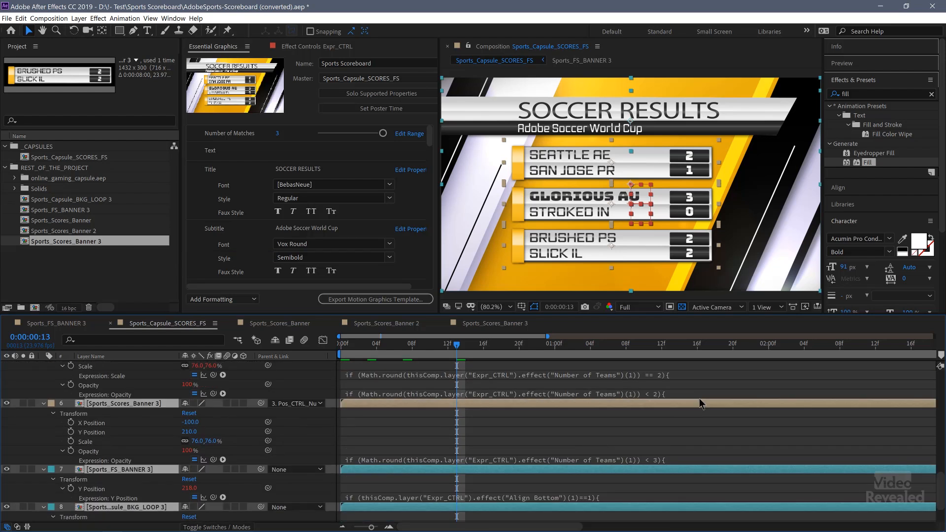
scroll(700, 403, down, 1)
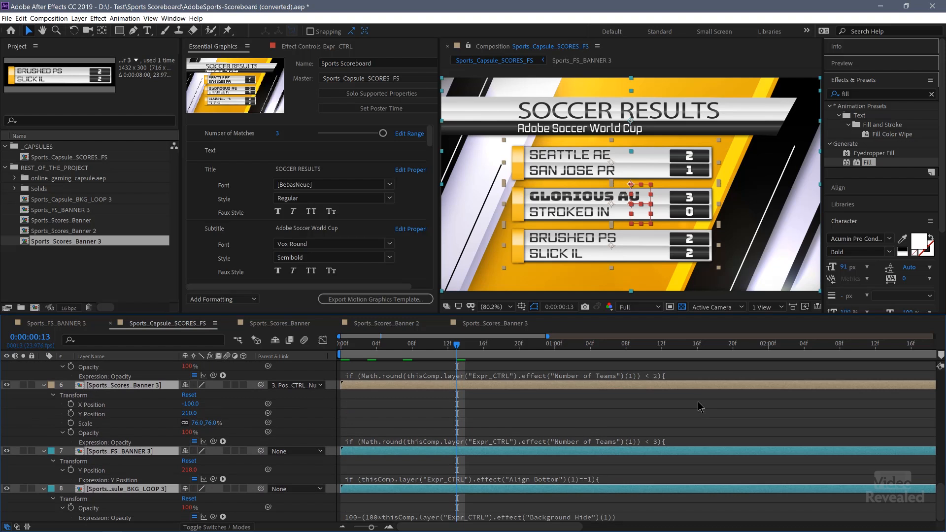
scroll(700, 407, up, 10)
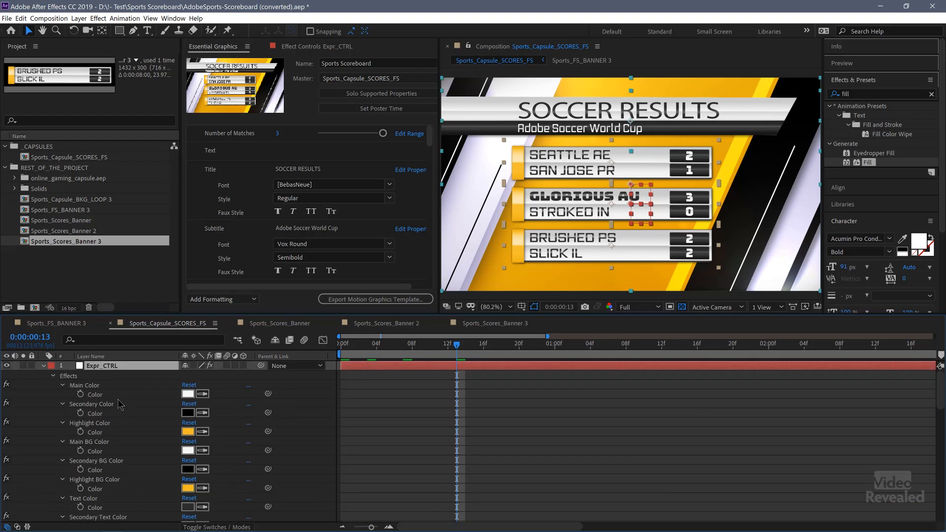
click(43, 366)
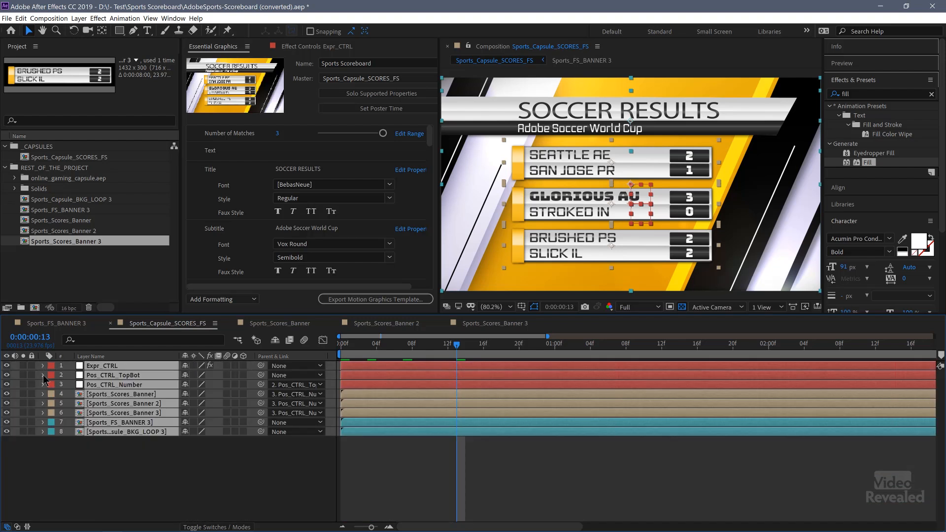
- Open the Sports_Scores_Banner precomp, reveal all modified properties on its nine layers, and examine the expressions
key(ctrl+shift+a)
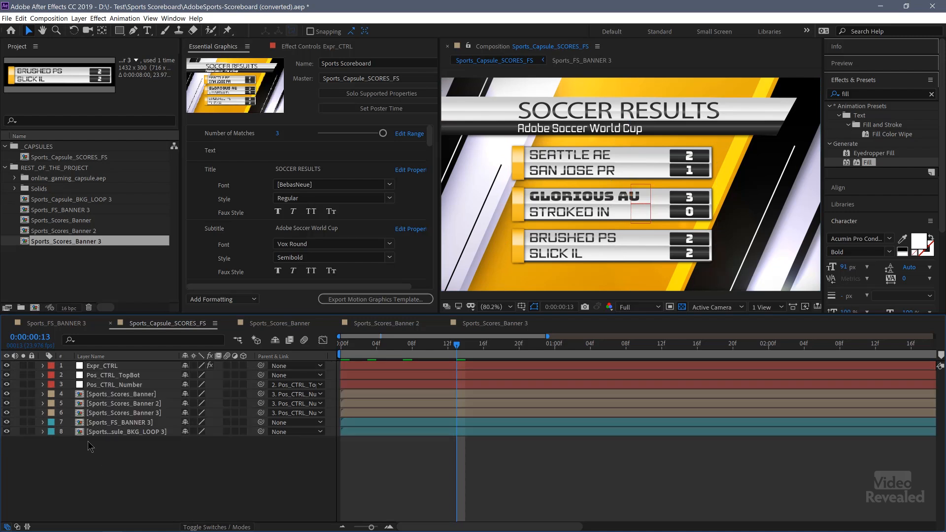
double_click(81, 396)
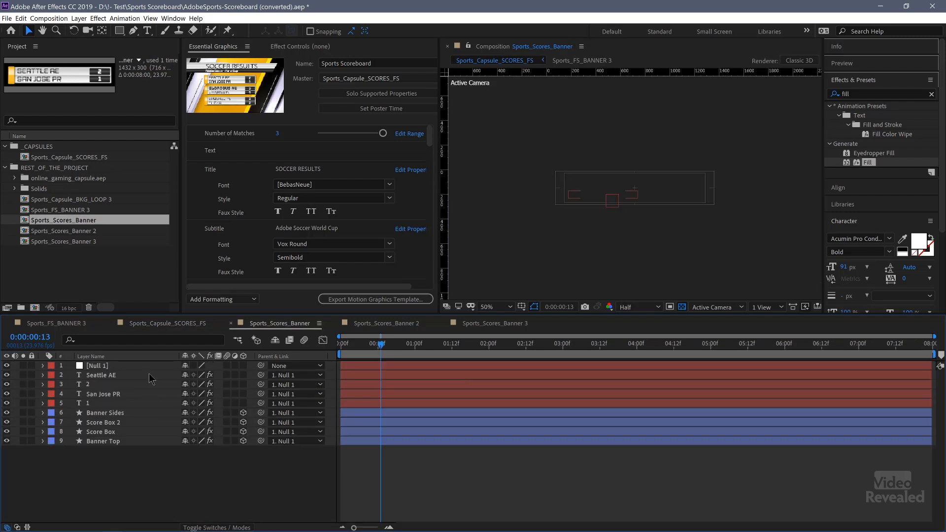
drag(160, 458, 95, 348)
click(126, 20)
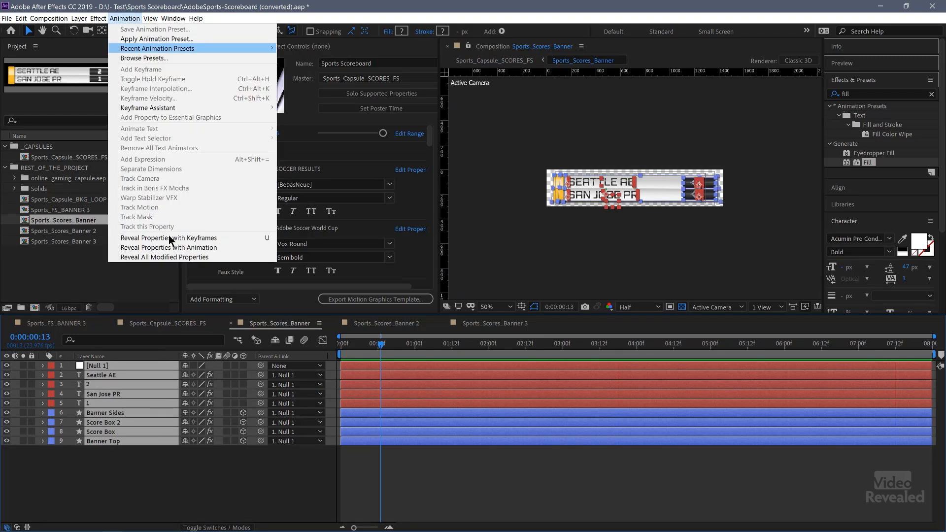
click(163, 261)
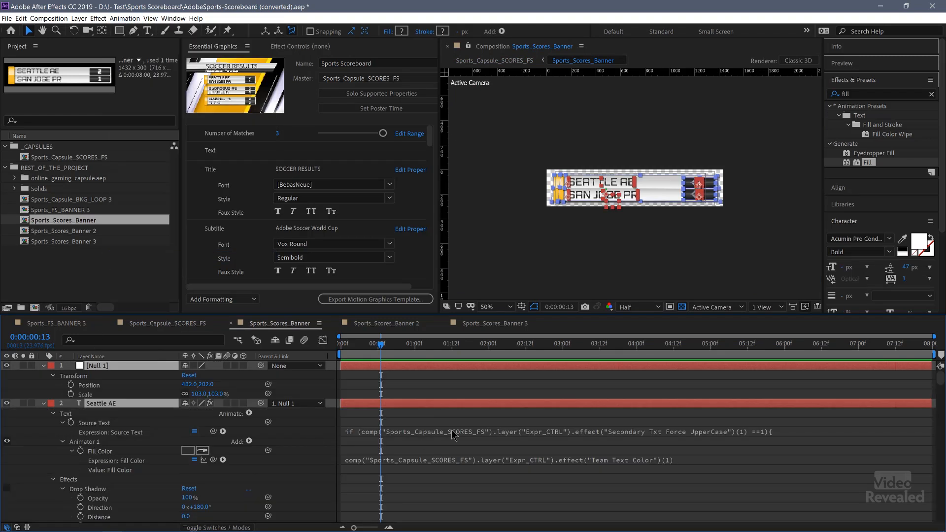
scroll(451, 429, down, 10)
scroll(451, 431, down, 6)
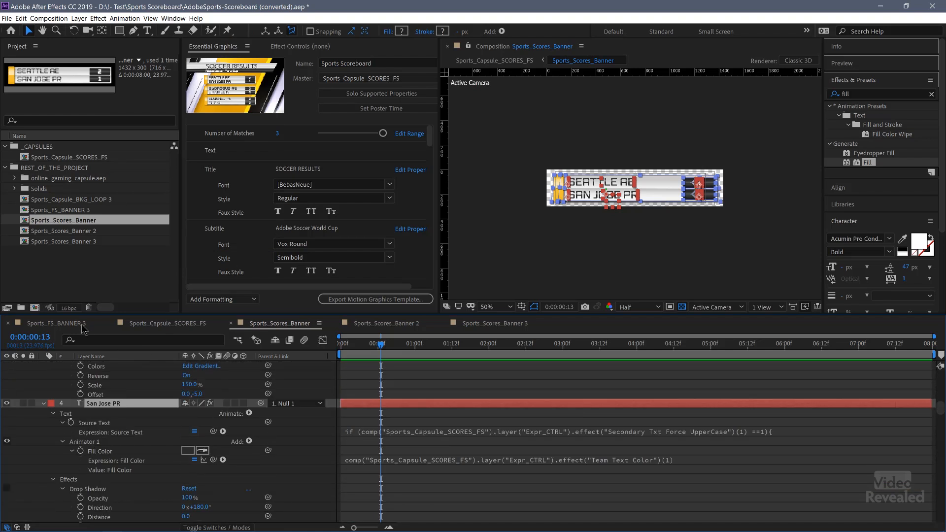
- View the layers inside the Sports_Scores_Banner 2 precomp and return to the Sports_Capsule_SCORES_FS composition
click(82, 325)
click(141, 326)
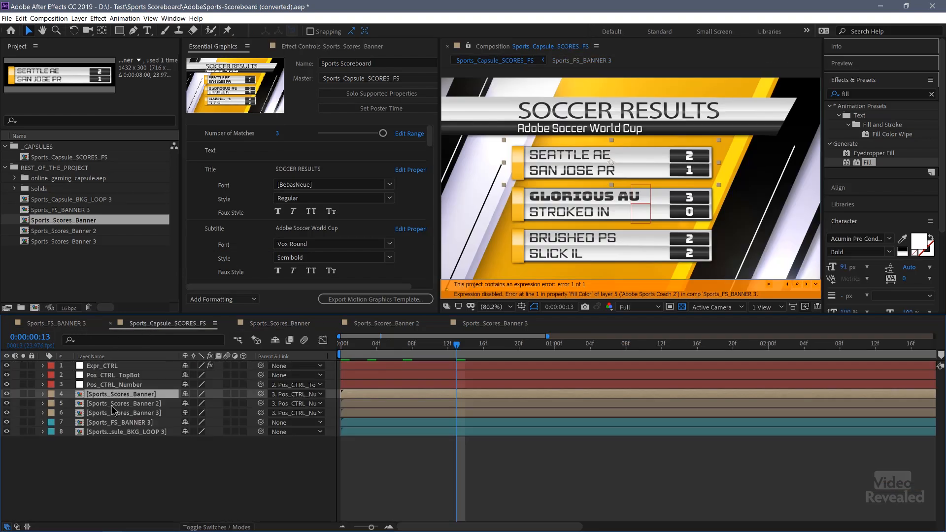
double_click(80, 404)
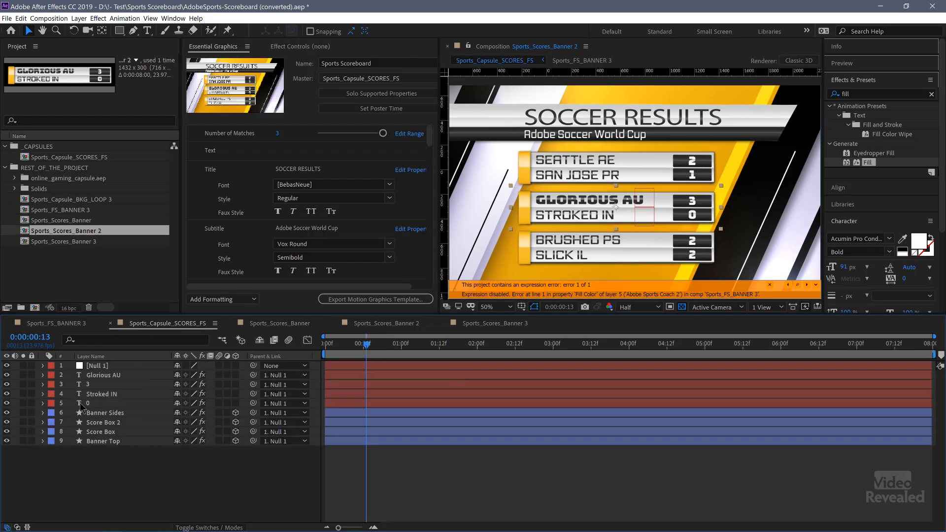
click(147, 325)
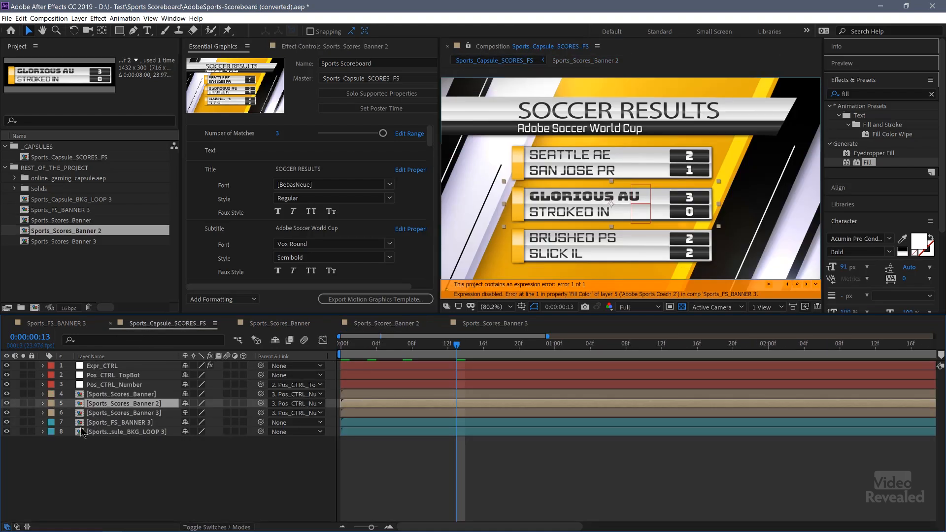
- Open the Sports_Capsule_BKG_LOOP 3 precomp, reveal all modified properties on every layer, and examine the color and alignment expressions
click(81, 433)
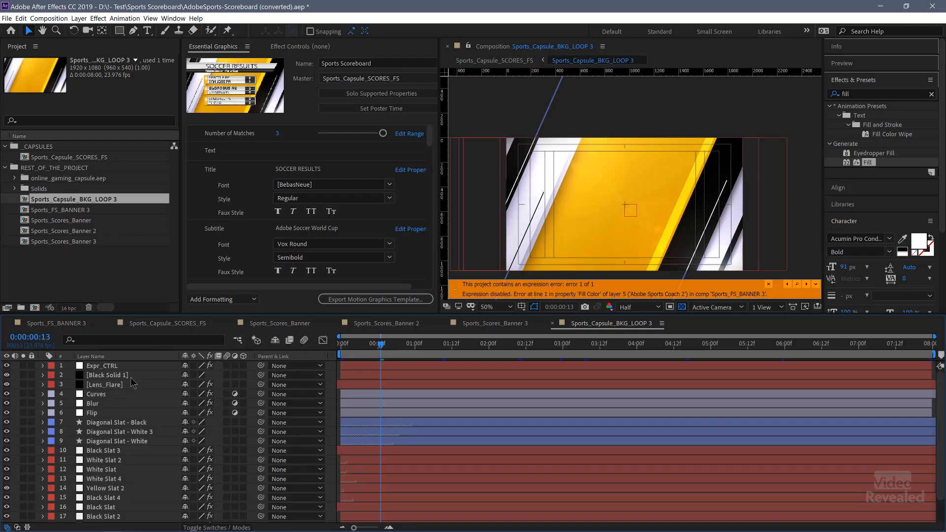
click(131, 377)
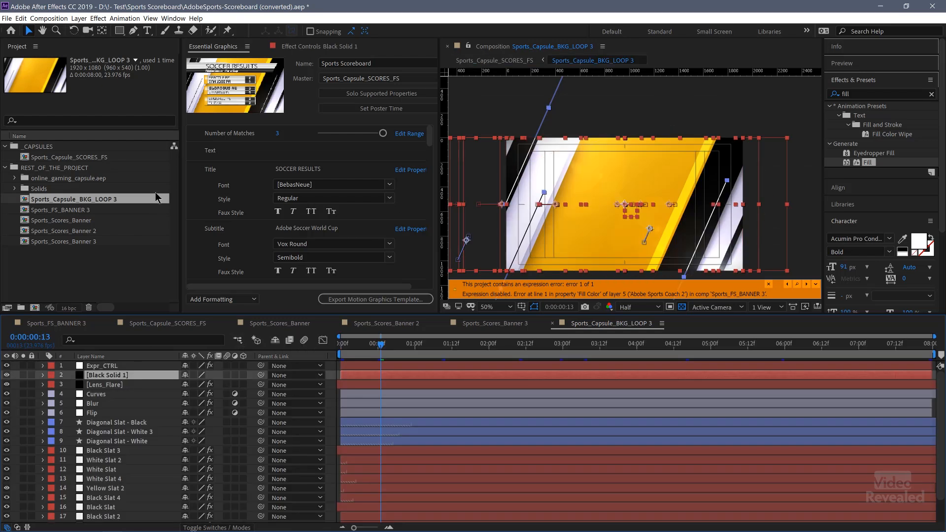
key(ctrl+a)
click(125, 18)
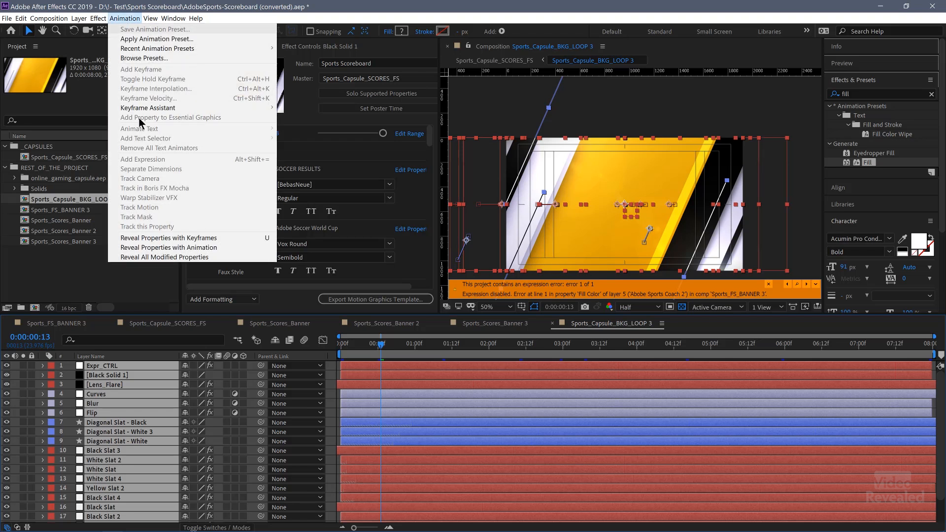
click(192, 256)
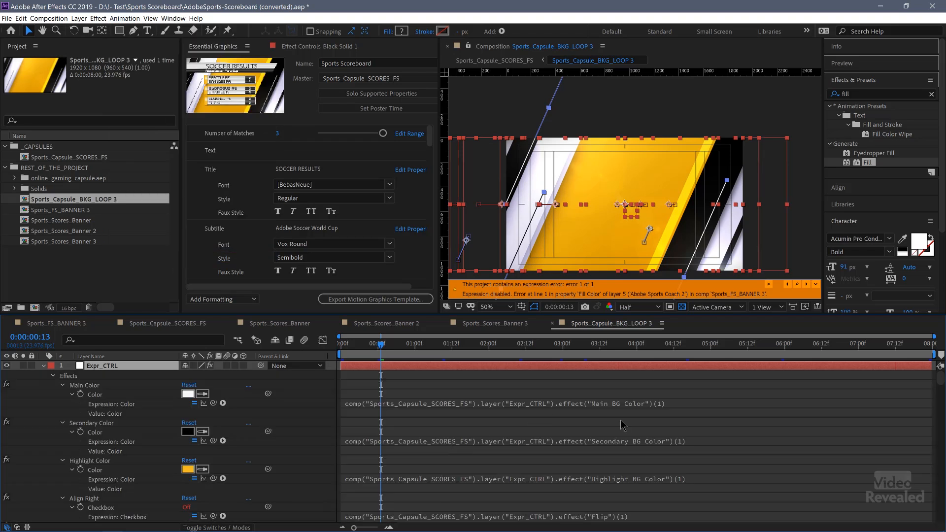
scroll(622, 425, down, 10)
scroll(680, 428, down, 10)
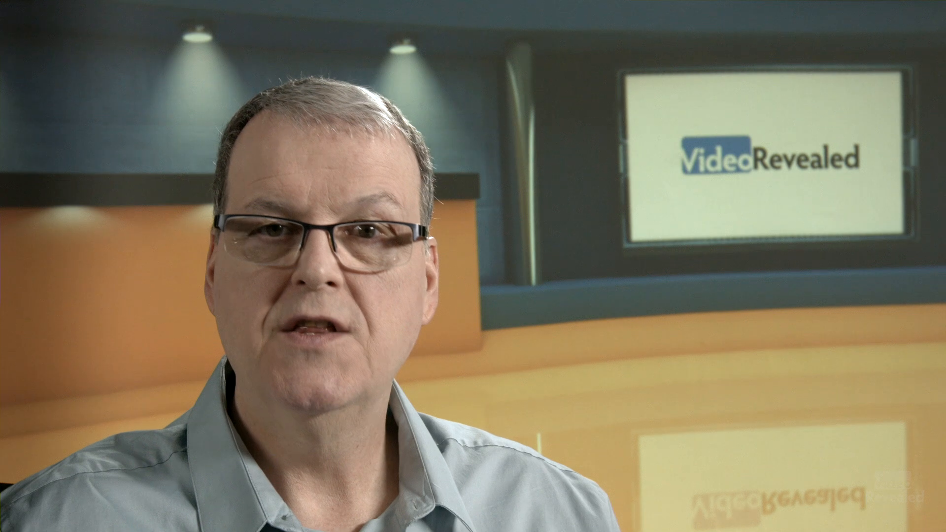